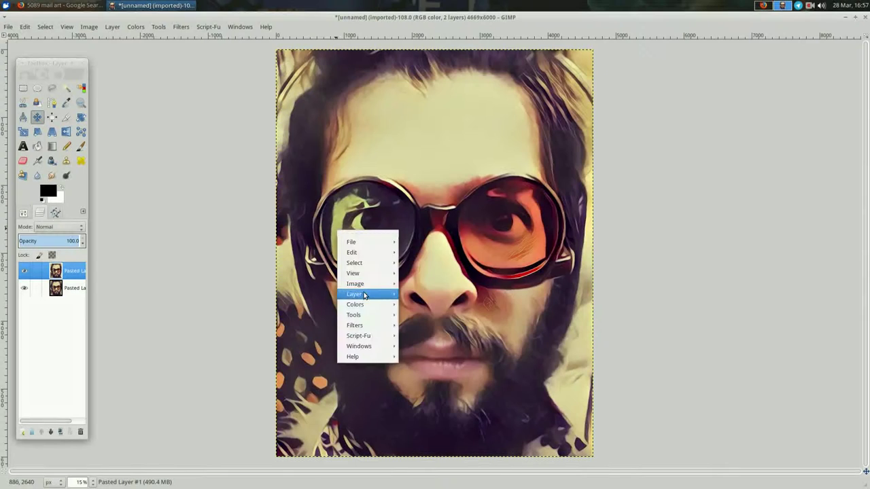
- Blur the top portrait layer 30 px, posterize it, and search Google Images for 'abstract neo im'
{"action": "left_click", "coordinate": [534, 330]}
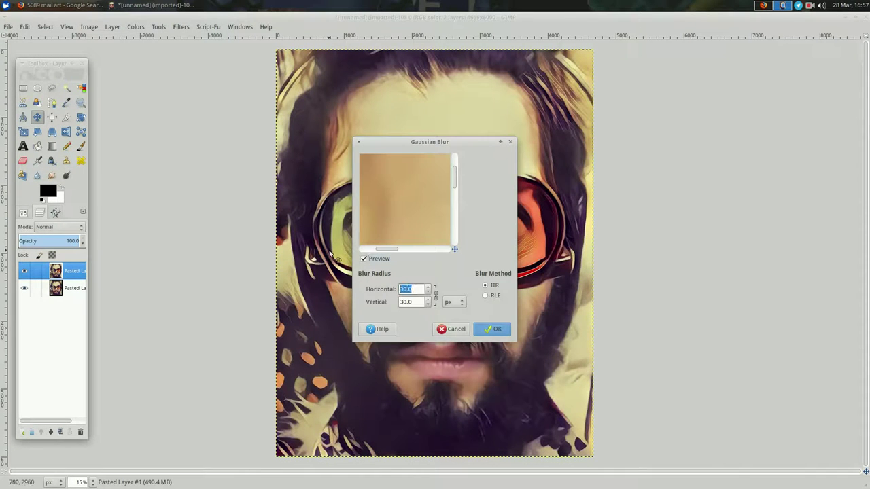
{"action": "key", "text": "Return"}
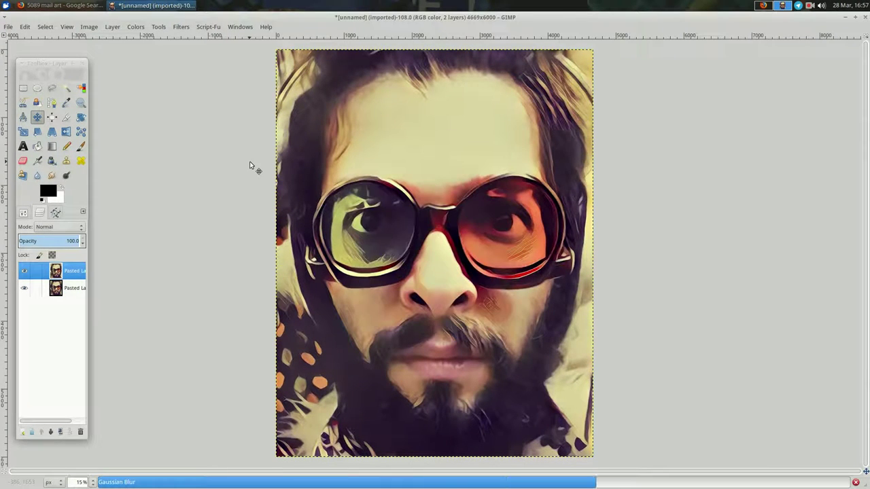
{"action": "right_click", "coordinate": [249, 164]}
{"action": "left_click", "coordinate": [266, 235]}
{"action": "left_click", "coordinate": [289, 170]}
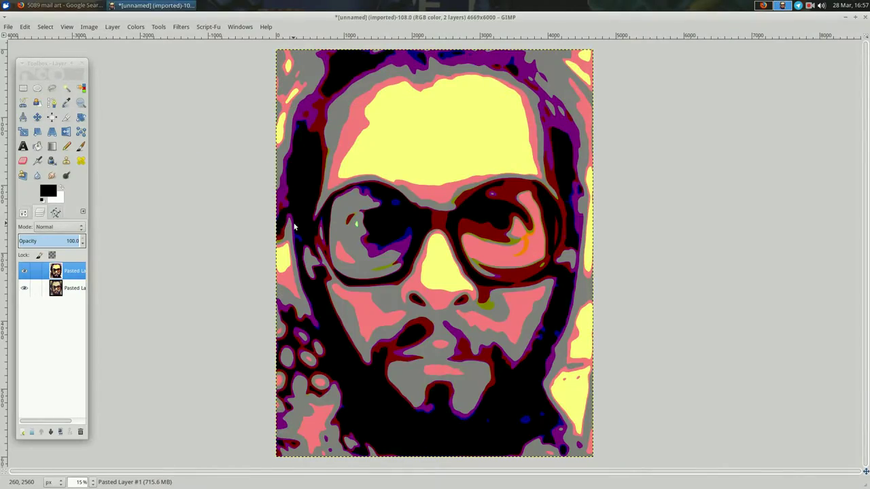
{"action": "key", "text": "alt+Tab"}
{"action": "type", "text": "stract neo im"}
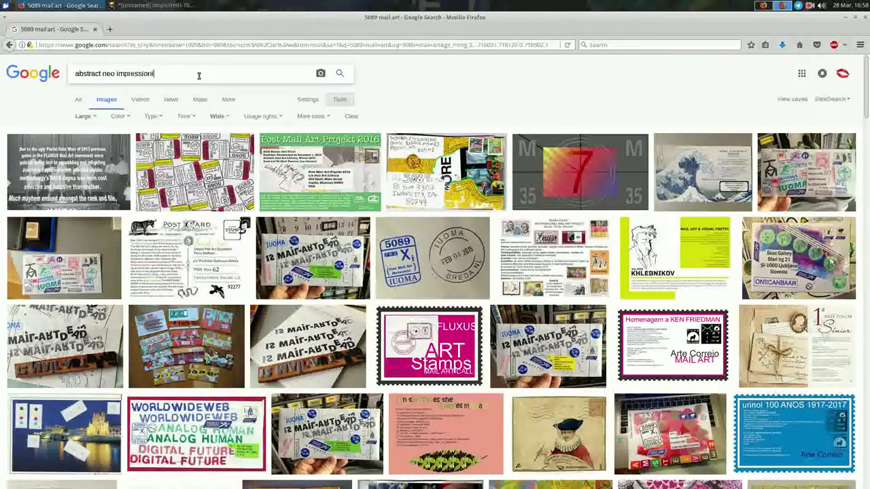
- Preview Gerhard Richter's 'Abstract Painting 780-1' in the results and save the image to disk
{"action": "scroll", "coordinate": [297, 129], "scroll_direction": "down", "scroll_amount": 2}
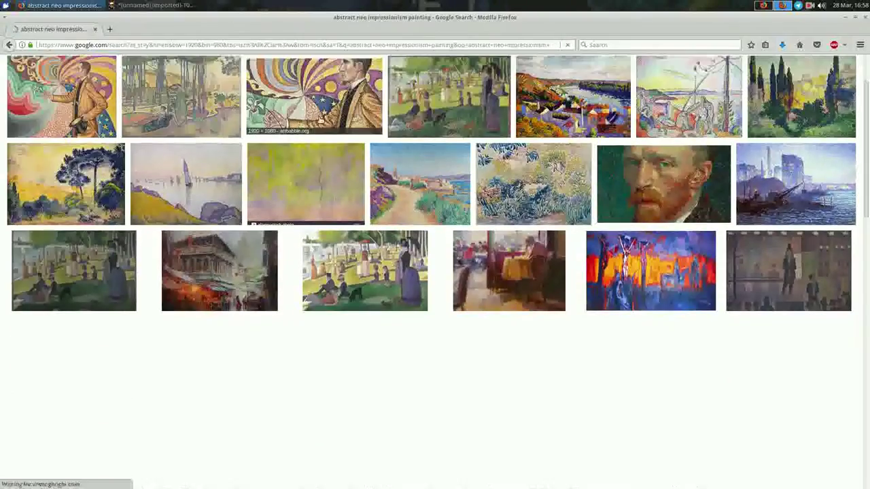
{"action": "scroll", "coordinate": [319, 116], "scroll_direction": "down", "scroll_amount": 5}
{"action": "scroll", "coordinate": [325, 108], "scroll_direction": "down", "scroll_amount": 3}
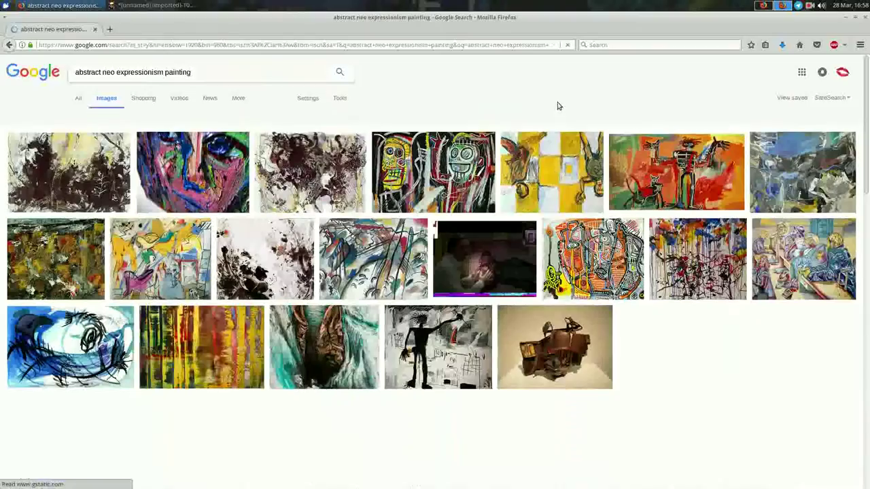
{"action": "scroll", "coordinate": [201, 170], "scroll_direction": "down", "scroll_amount": 2}
{"action": "scroll", "coordinate": [201, 169], "scroll_direction": "down", "scroll_amount": 3}
{"action": "left_click", "coordinate": [201, 168]}
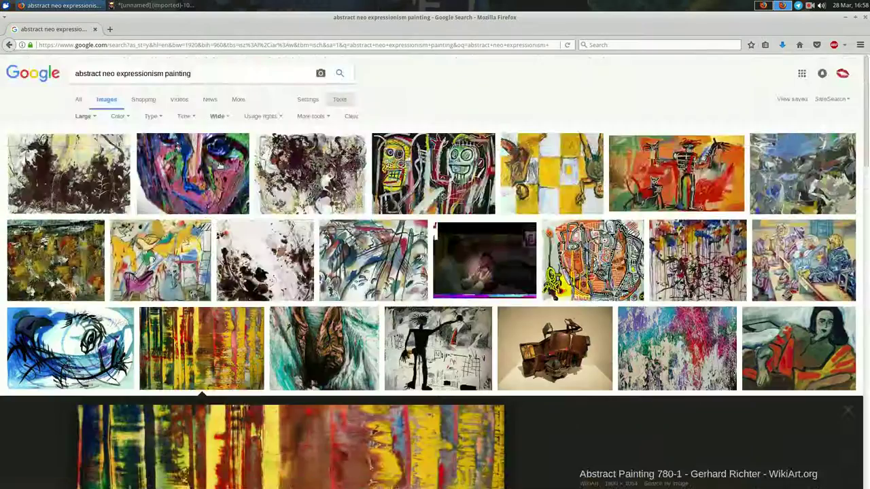
{"action": "right_click", "coordinate": [281, 191]}
{"action": "left_click", "coordinate": [319, 305]}
{"action": "left_click", "coordinate": [653, 392]}
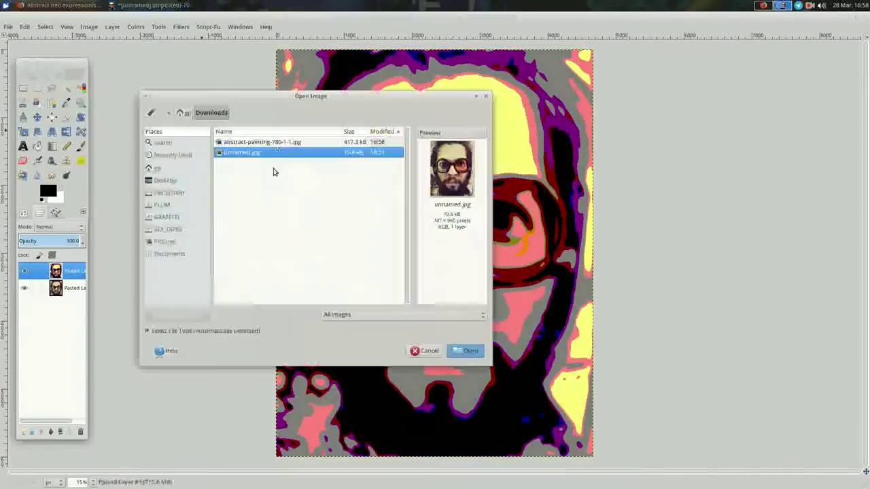
- Open the saved Richter painting, scale it down, and cut it to the clipboard
{"action": "double_click", "coordinate": [262, 142]}
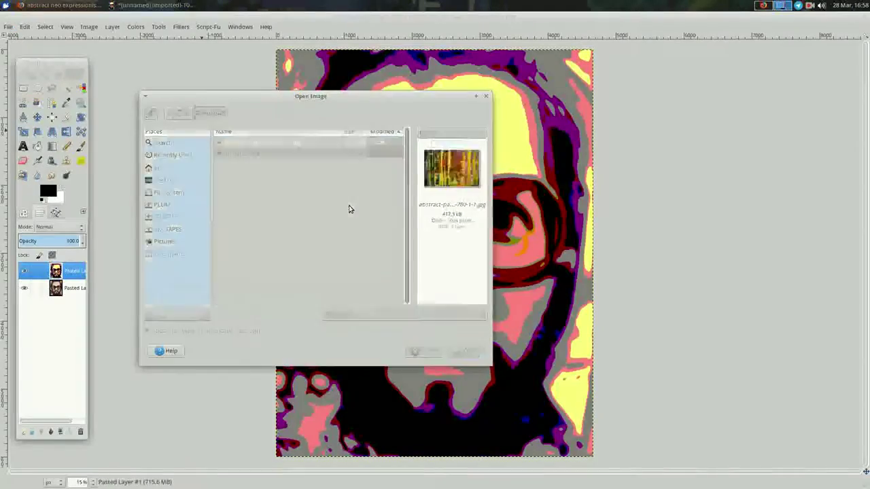
{"action": "right_click", "coordinate": [504, 249]}
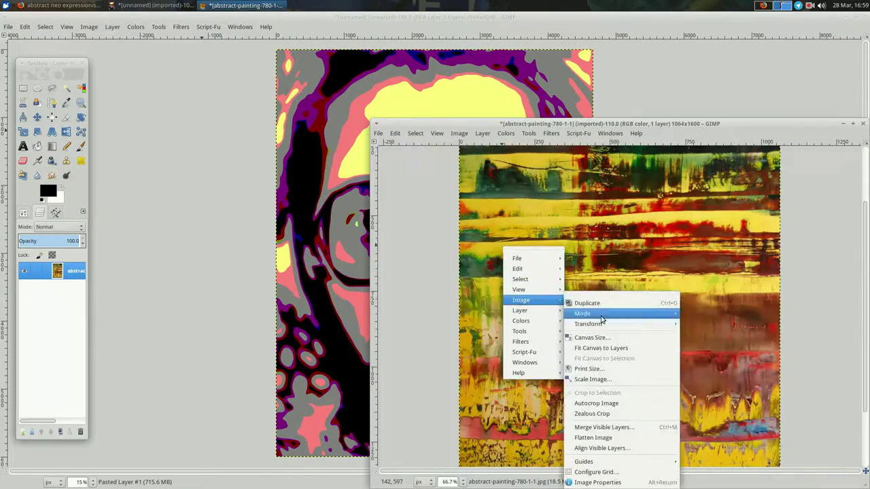
{"action": "left_click", "coordinate": [601, 379]}
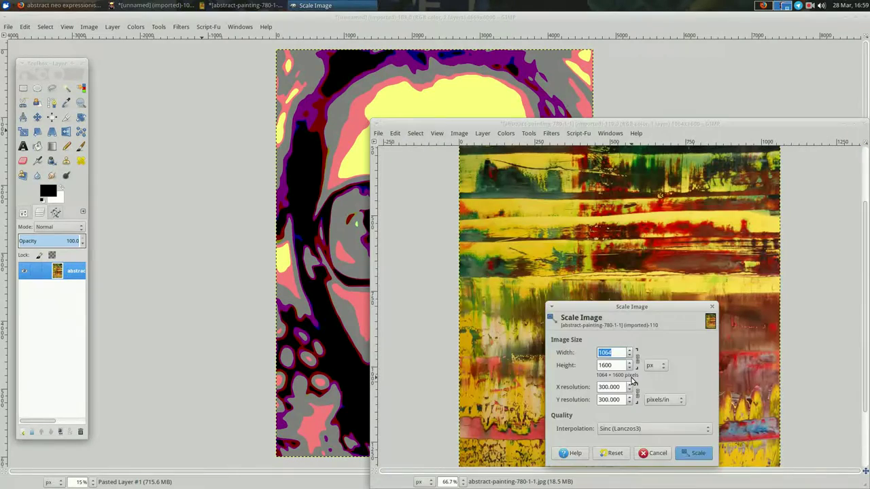
{"action": "type", "text": "600"}
{"action": "left_click", "coordinate": [694, 453]}
{"action": "left_click_drag", "start_coordinate": [560, 128], "coordinate": [498, 71]}
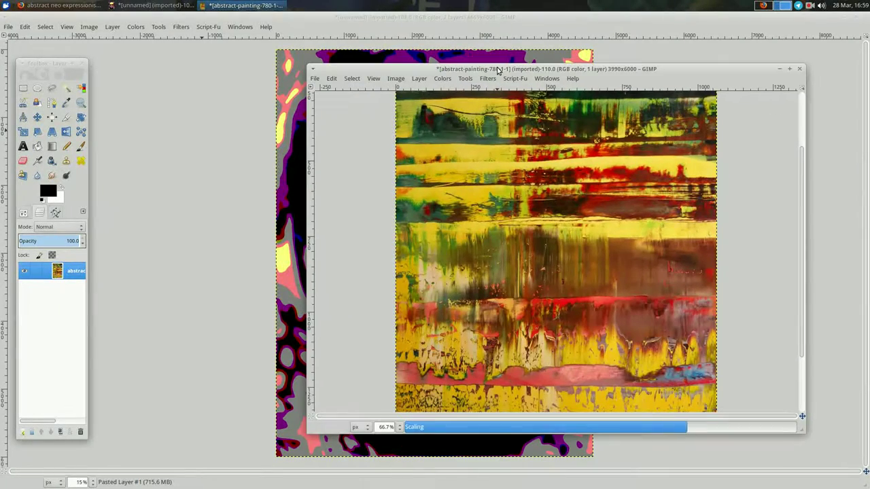
{"action": "key", "text": "ctrl+x"}
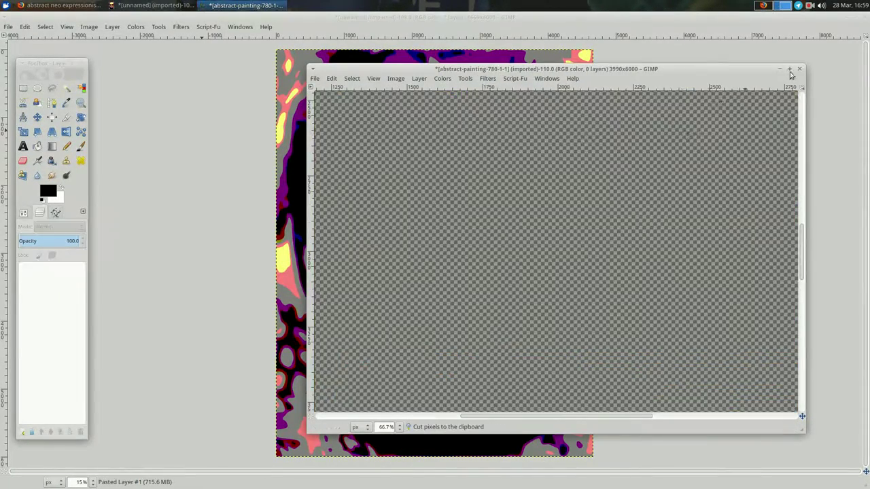
- Paste the painting into the portrait over forehead and nose, hide the full layer, and save the XCF
{"action": "right_click", "coordinate": [241, 151]}
{"action": "left_click", "coordinate": [341, 252]}
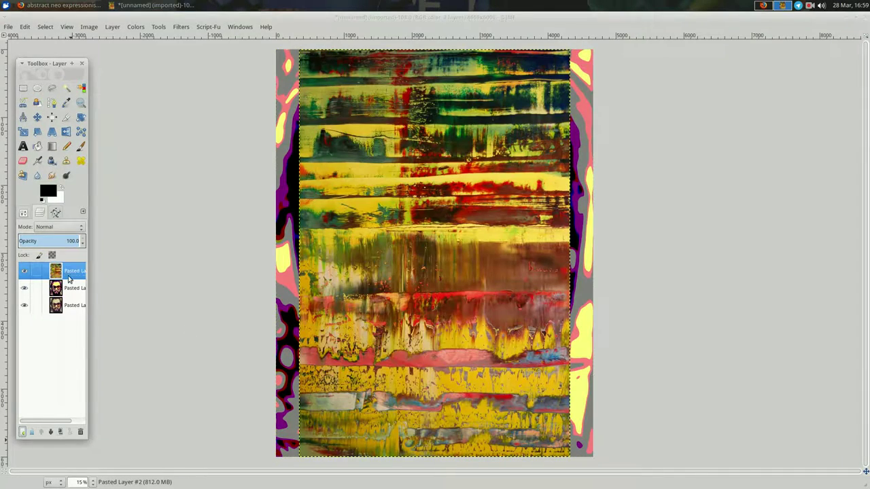
{"action": "left_click", "coordinate": [75, 273]}
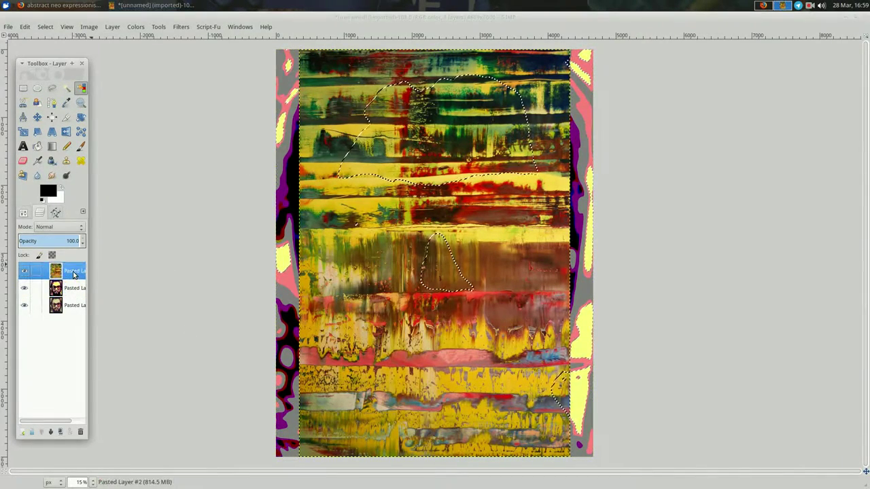
{"action": "left_click", "coordinate": [24, 288]}
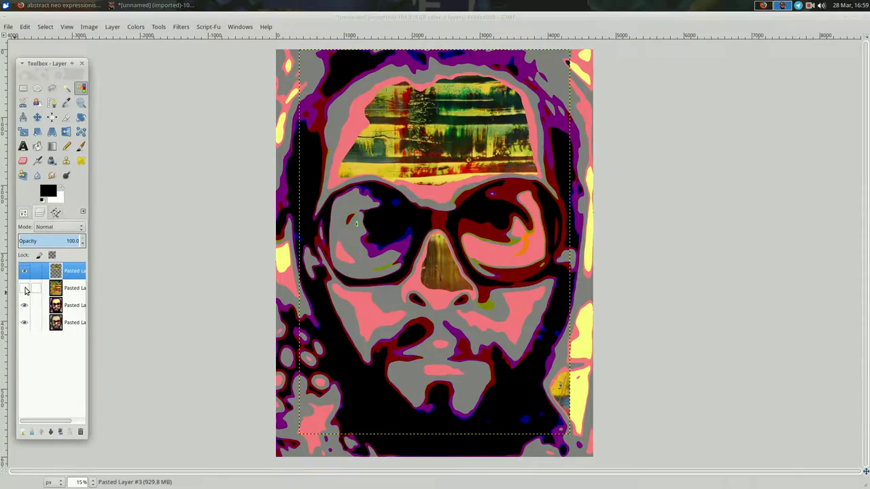
{"action": "key", "text": "ctrl+s"}
- Save the Neo Expressionism sketch image from the search results and return to the collage
{"action": "left_click", "coordinate": [50, 6]}
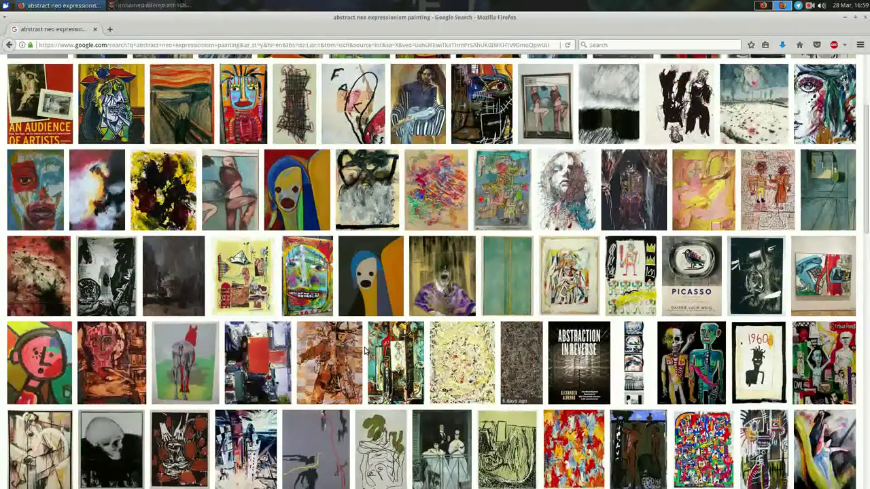
{"action": "left_click", "coordinate": [345, 115]}
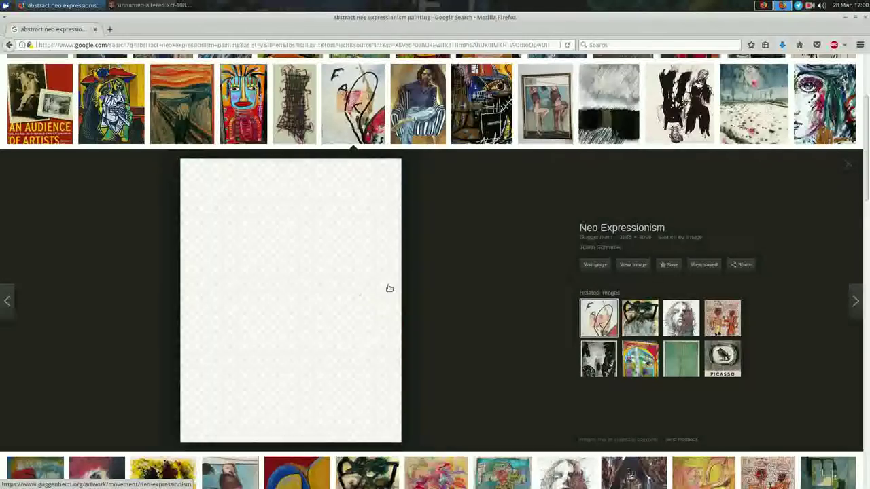
{"action": "right_click", "coordinate": [311, 284]}
{"action": "left_click", "coordinate": [366, 389]}
{"action": "left_click", "coordinate": [153, 5]}
{"action": "right_click", "coordinate": [275, 251]}
- Copy the black strokes from the GBM1997 image and paste them into the portrait as a layer
{"action": "left_click", "coordinate": [348, 285]}
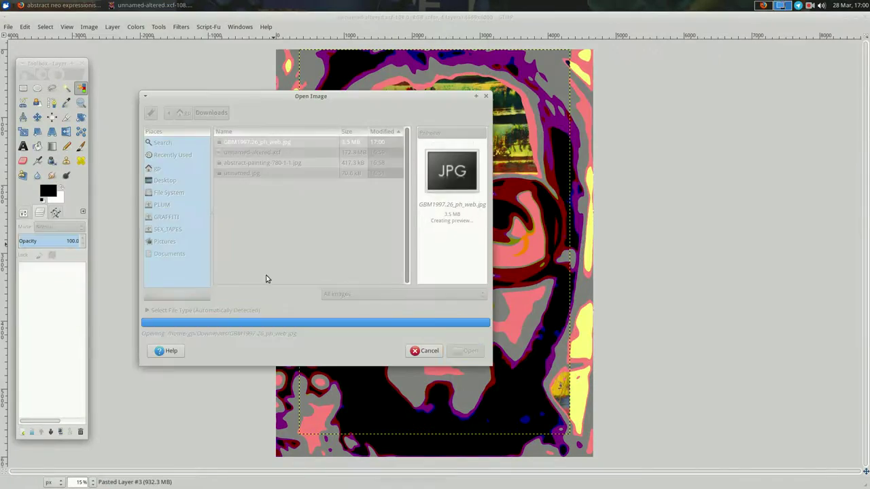
{"action": "left_click", "coordinate": [547, 95]}
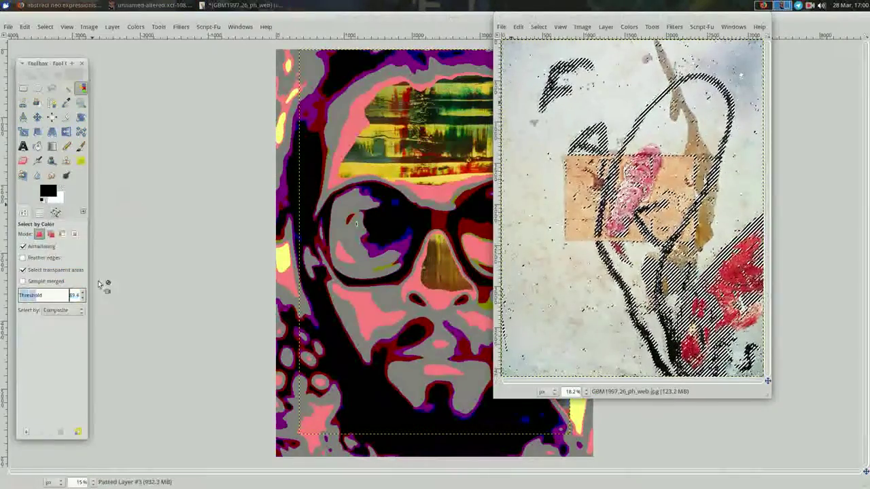
{"action": "key", "text": "ctrl+c"}
{"action": "left_click", "coordinate": [153, 6]}
{"action": "right_click", "coordinate": [418, 229]}
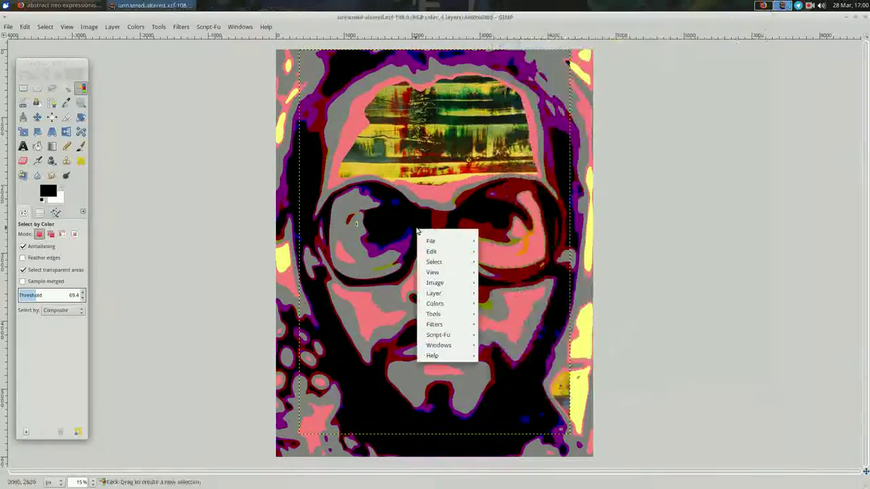
{"action": "left_click", "coordinate": [503, 343]}
{"action": "left_click", "coordinate": [37, 213]}
- Move the stroke layer over the lower-left face, inverting it and back to dark
{"action": "key", "text": "m"}
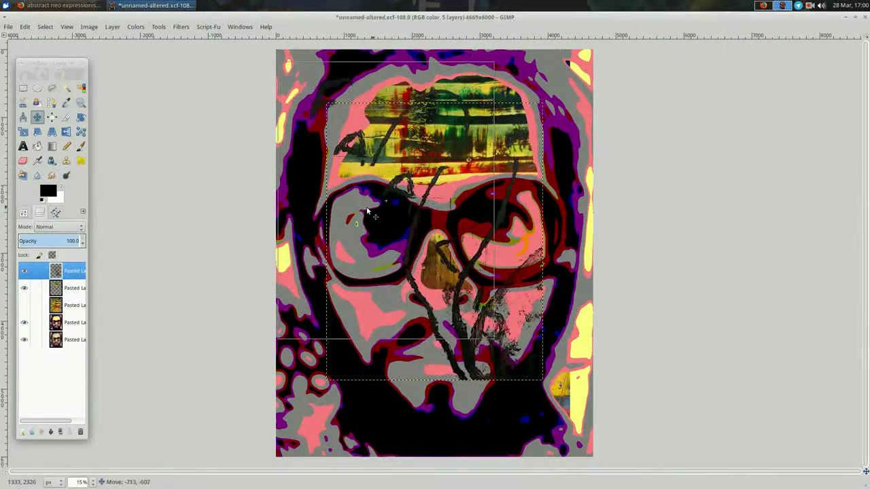
{"action": "right_click", "coordinate": [136, 169]}
{"action": "left_click", "coordinate": [235, 351]}
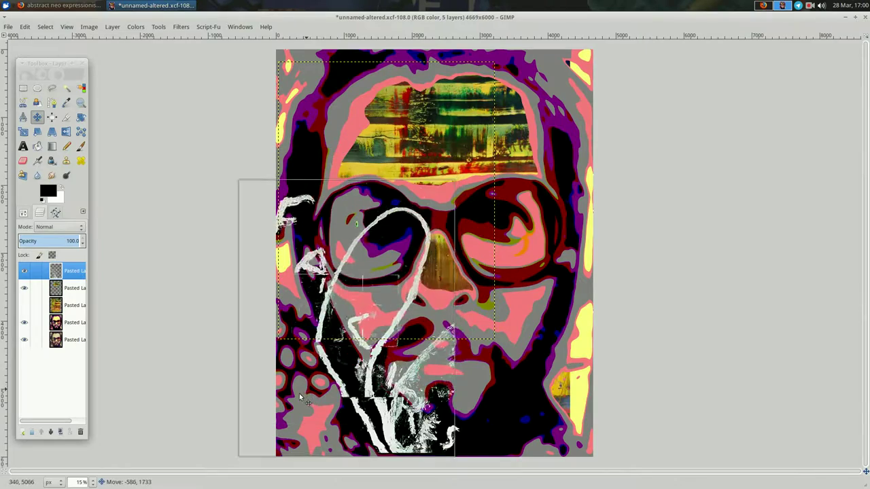
{"action": "left_click_drag", "start_coordinate": [305, 374], "coordinate": [307, 396]}
{"action": "right_click", "coordinate": [210, 245]}
{"action": "left_click", "coordinate": [298, 434]}
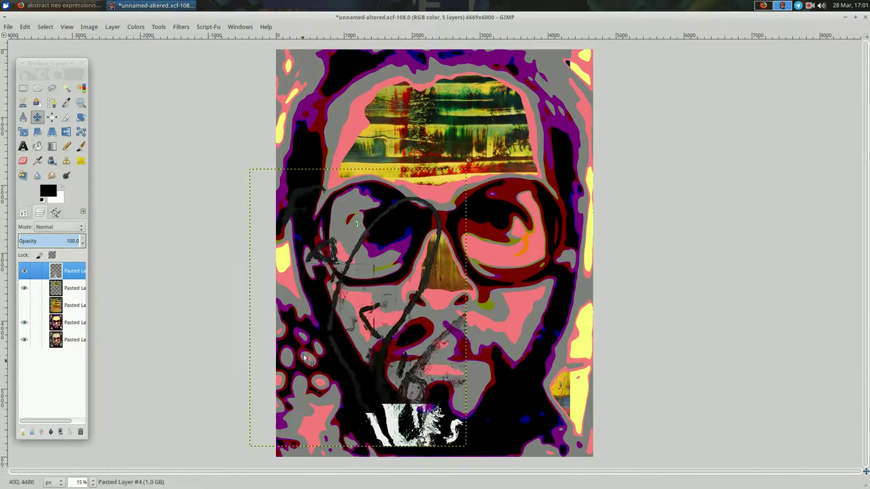
{"action": "left_click", "coordinate": [74, 339]}
- Save the grey abstract painting from the search results and open venture.jpg in GIMP
{"action": "left_click", "coordinate": [58, 5]}
{"action": "left_click", "coordinate": [545, 102]}
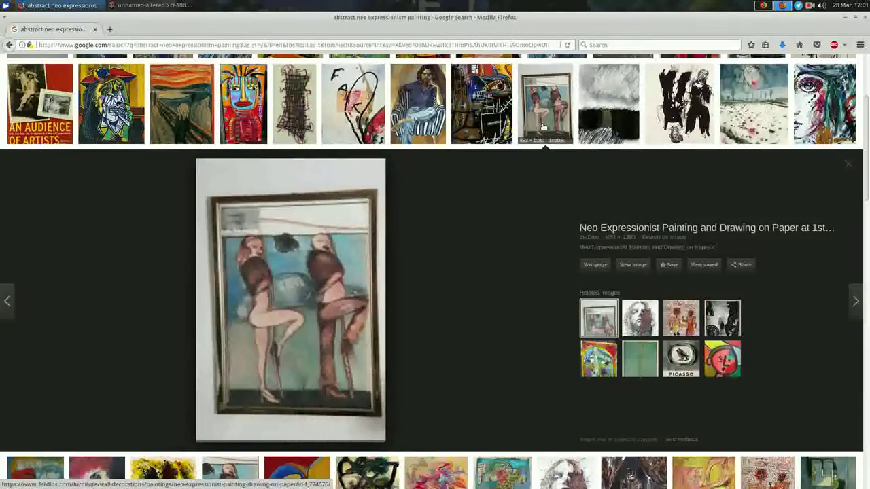
{"action": "left_click", "coordinate": [608, 102]}
{"action": "left_click", "coordinate": [155, 5]}
{"action": "left_click", "coordinate": [58, 5]}
{"action": "right_click", "coordinate": [252, 276]}
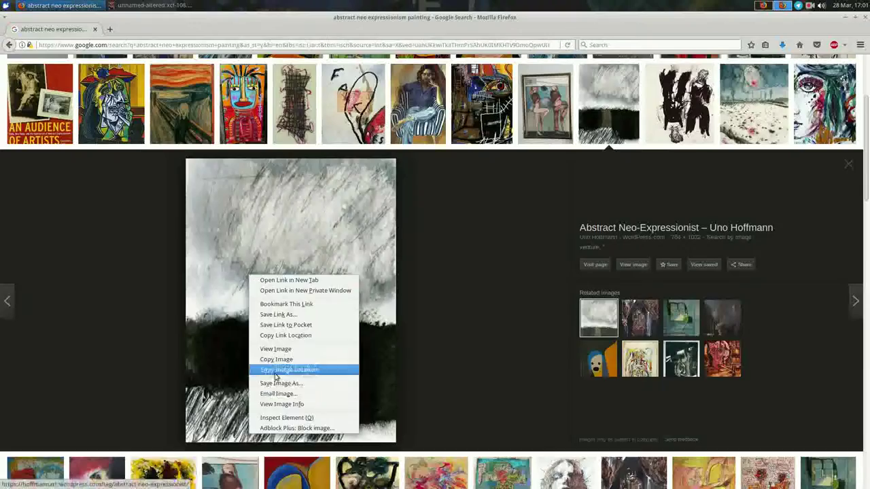
{"action": "left_click", "coordinate": [292, 367]}
{"action": "key", "text": "ctrl+o"}
{"action": "key", "text": "Return"}
- Scale venture.jpg to 4669 × 6307 pixels
{"action": "left_click_drag", "start_coordinate": [598, 17], "coordinate": [477, 92]}
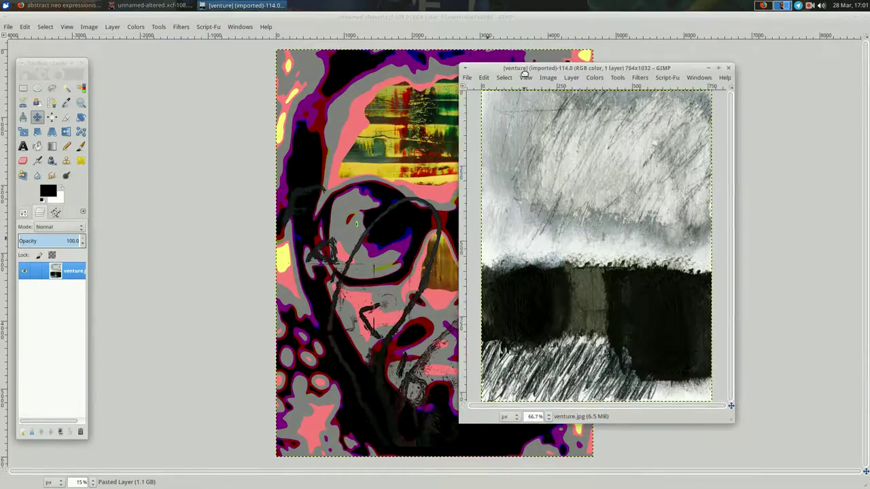
{"action": "right_click", "coordinate": [431, 139]}
{"action": "left_click", "coordinate": [544, 272]}
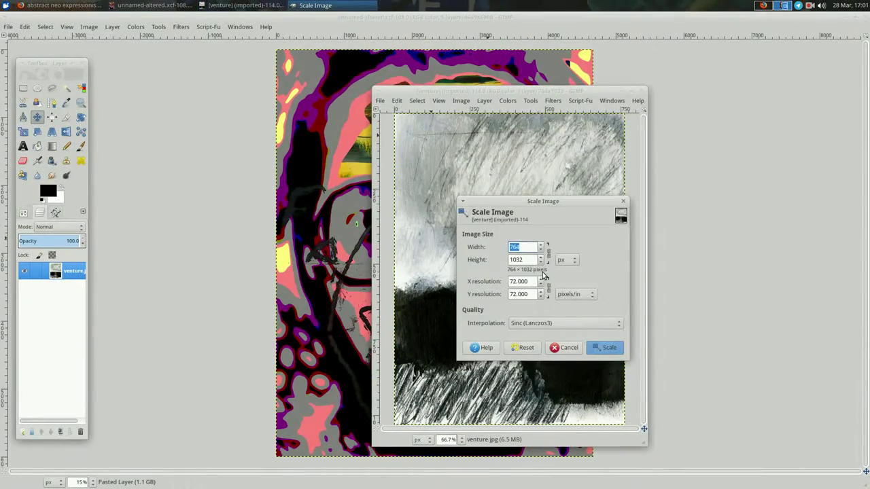
{"action": "left_click", "coordinate": [601, 348]}
{"action": "left_click", "coordinate": [58, 5]}
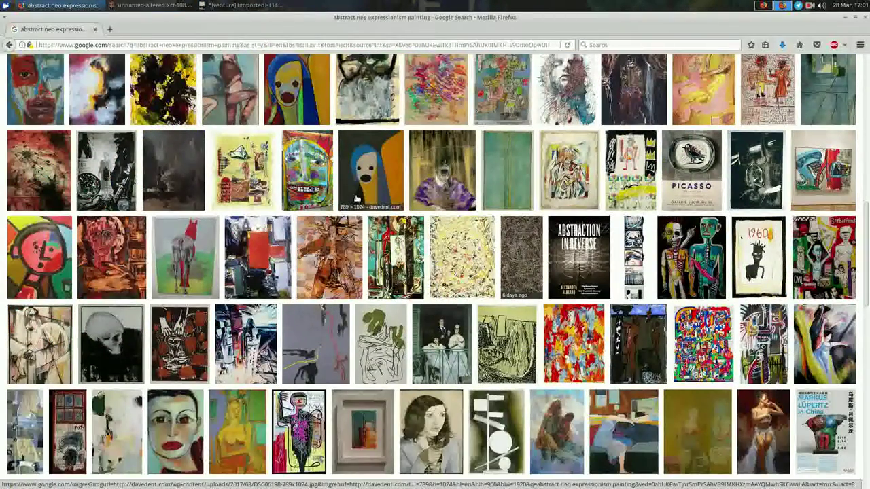
- Cut the imported painting's contents to the clipboard and close it without saving
{"action": "left_click", "coordinate": [258, 256]}
{"action": "left_click", "coordinate": [152, 6]}
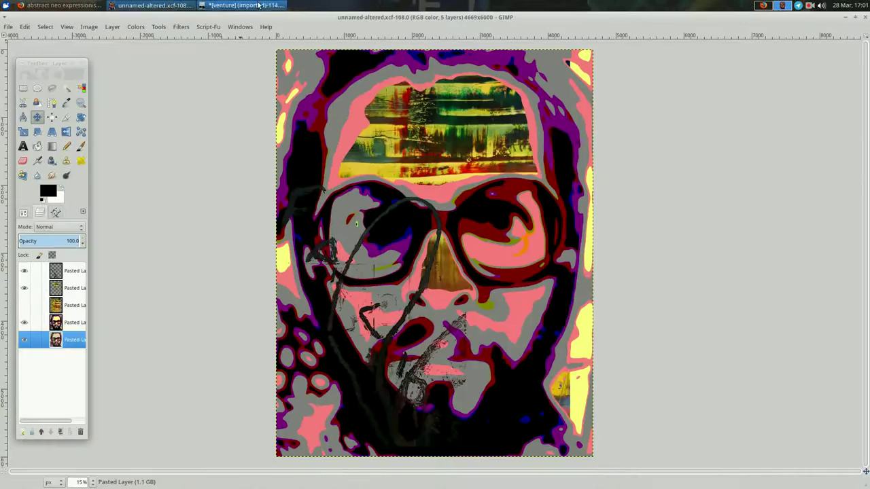
{"action": "left_click", "coordinate": [243, 6]}
{"action": "key", "text": "ctrl+x"}
{"action": "key", "text": "ctrl+w"}
{"action": "left_click", "coordinate": [469, 314]}
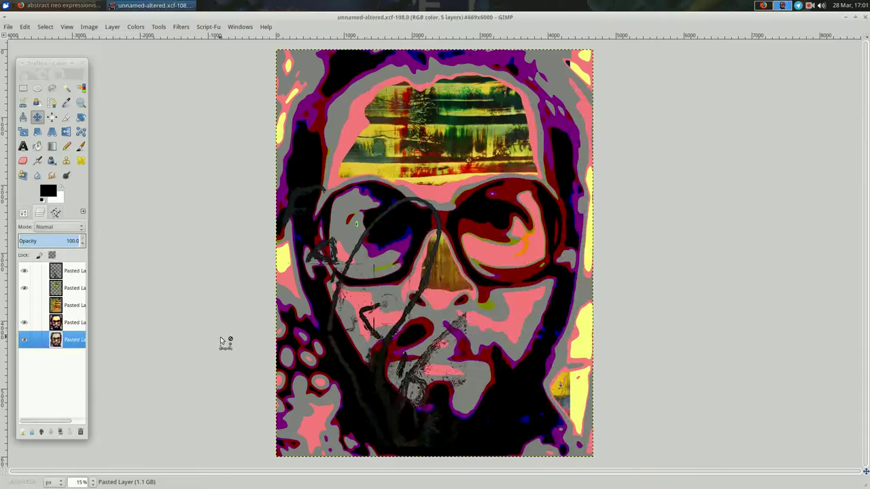
- Make the pasted grey scratched texture its own layer and show it over the forehead
{"action": "left_click", "coordinate": [24, 434]}
{"action": "left_click", "coordinate": [24, 271]}
{"action": "left_click", "coordinate": [71, 339]}
{"action": "left_click", "coordinate": [76, 272]}
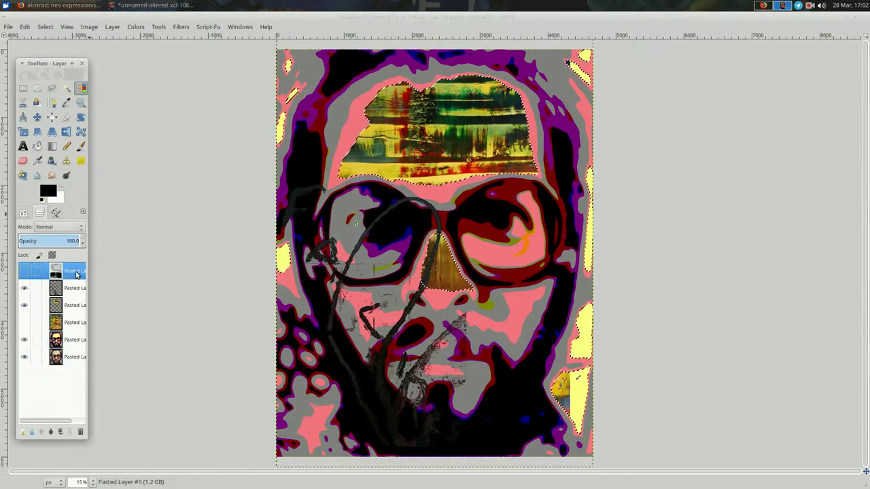
{"action": "left_click", "coordinate": [23, 431]}
{"action": "left_click", "coordinate": [51, 432]}
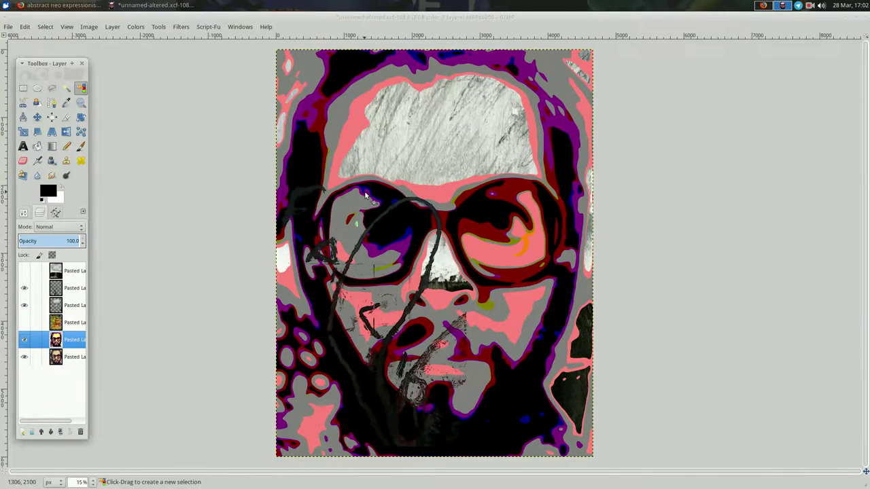
- Paste the yellow painted streaks as a new top layer and save the collage
{"action": "key", "text": "ctrl+c"}
{"action": "key", "text": "ctrl+v"}
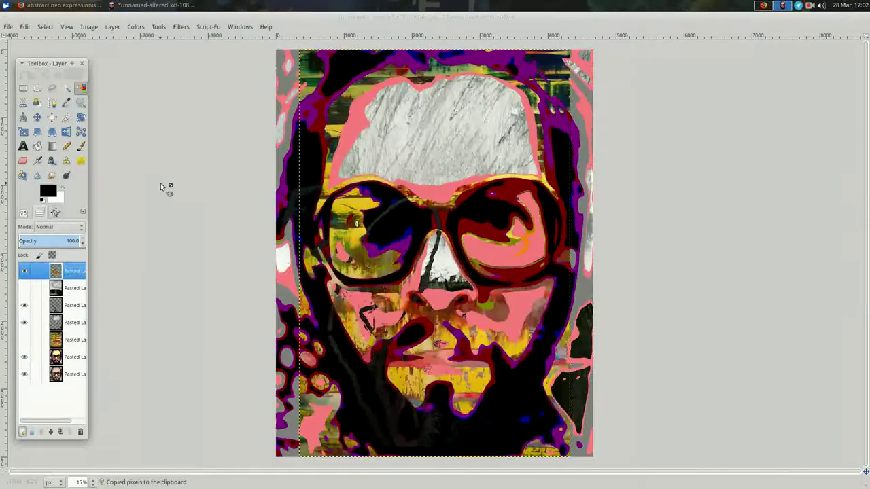
{"action": "key", "text": "ctrl+s"}
- Bring the red-square painting from the image search into GIMP
{"action": "left_click", "coordinate": [61, 5]}
{"action": "right_click", "coordinate": [213, 152]}
{"action": "left_click", "coordinate": [262, 240]}
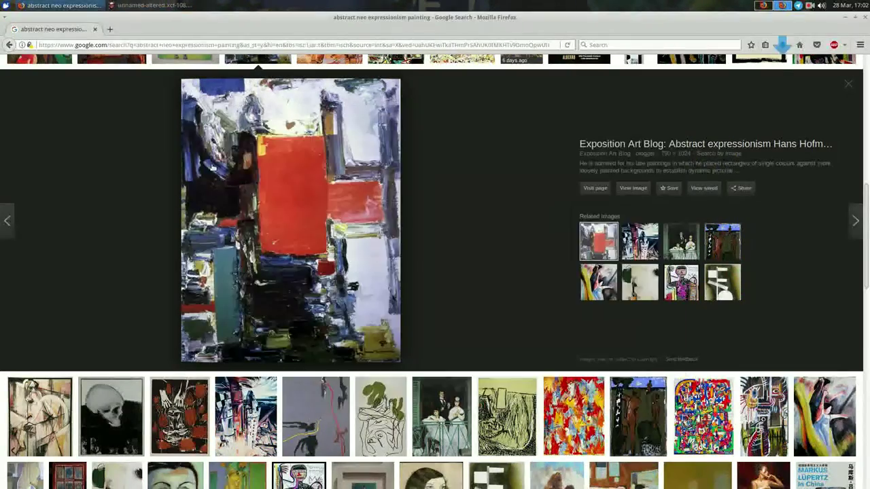
{"action": "left_click", "coordinate": [153, 5]}
{"action": "right_click", "coordinate": [194, 171]}
{"action": "left_click", "coordinate": [261, 206]}
- Cut a red patch from the red-square painting, discard that image, and paste the patch into the collage
{"action": "key", "text": "ctrl+x"}
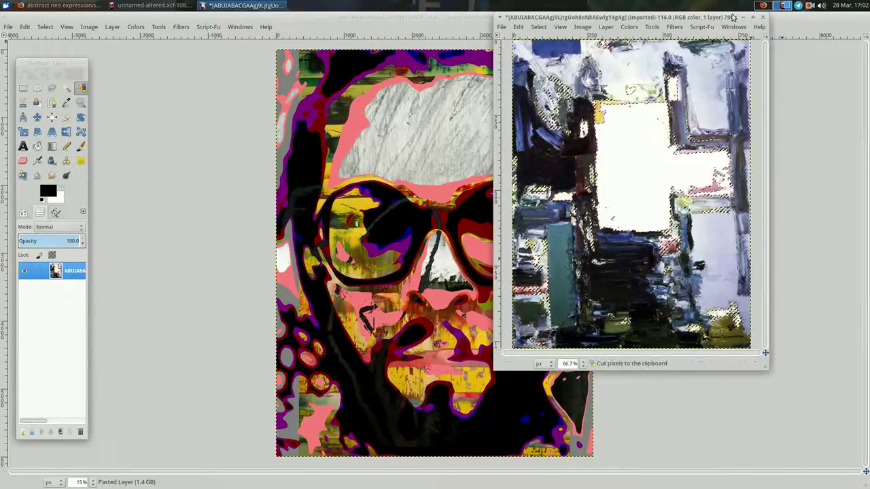
{"action": "key", "text": "ctrl+w"}
{"action": "key", "text": "ctrl+d"}
{"action": "right_click", "coordinate": [525, 243]}
{"action": "left_click", "coordinate": [557, 328]}
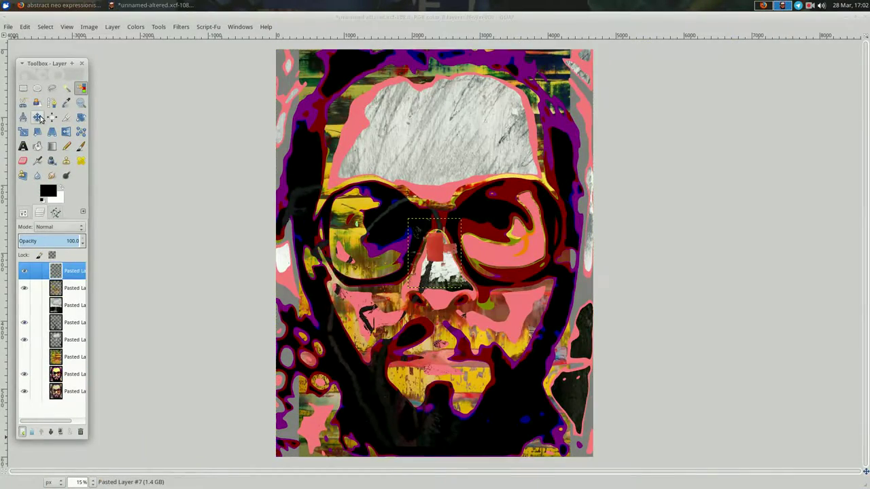
{"action": "left_click", "coordinate": [65, 391]}
- Find the orange-red abstract painting in the search results and drag it into GIMP
{"action": "left_click", "coordinate": [61, 5]}
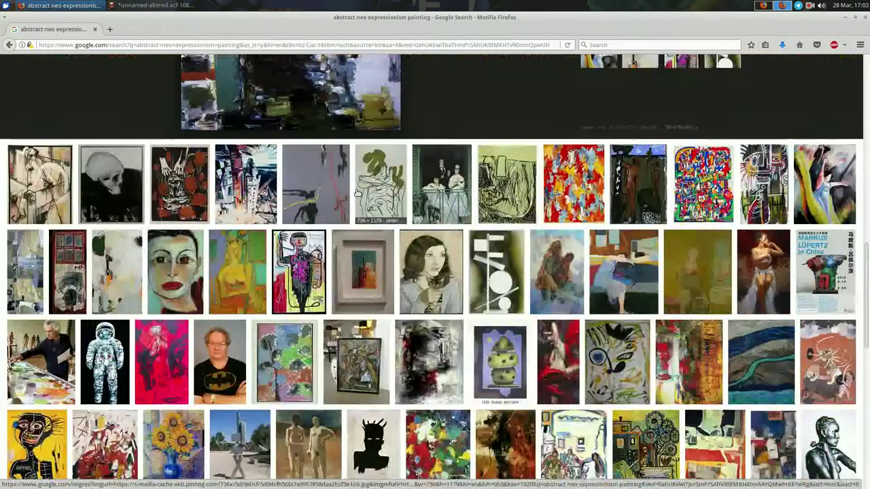
{"action": "scroll", "coordinate": [356, 194], "scroll_direction": "down", "scroll_amount": 5}
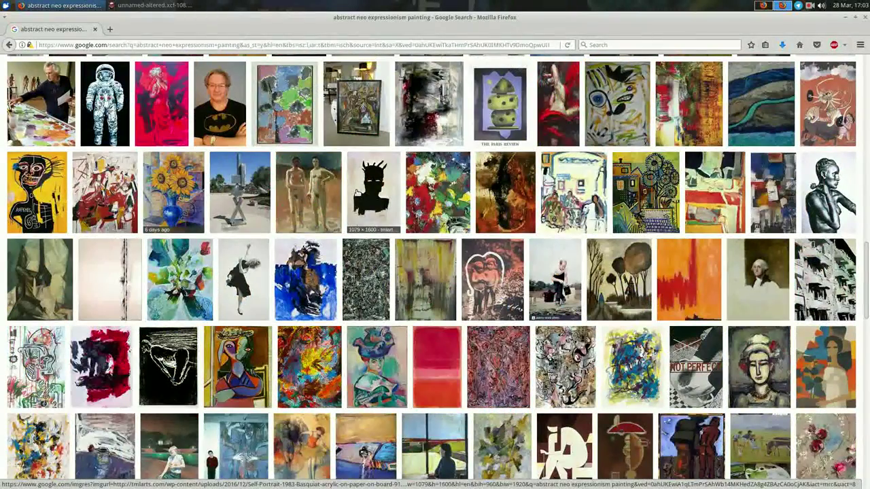
{"action": "left_click", "coordinate": [698, 278]}
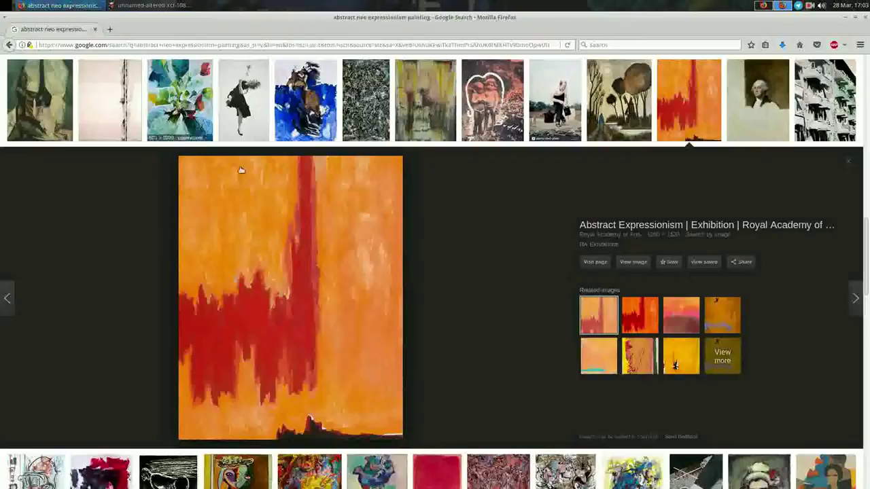
{"action": "left_click_drag", "start_coordinate": [240, 171], "coordinate": [515, 151]}
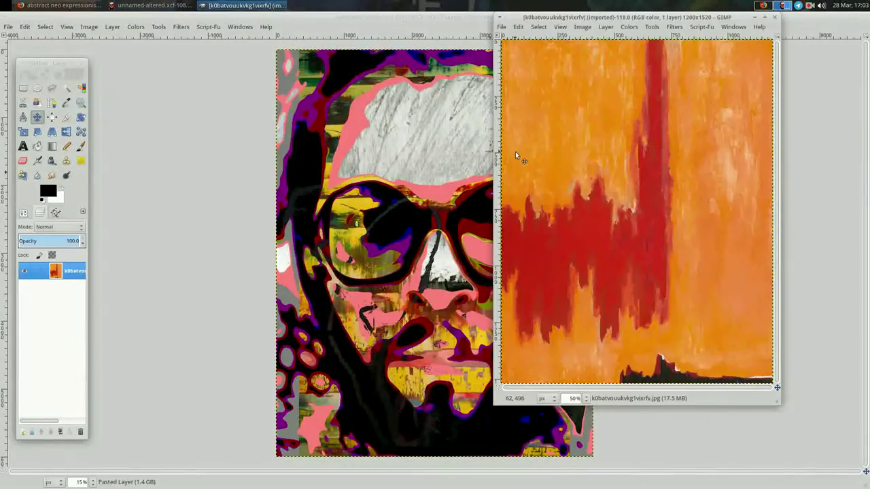
- Scale k0batvouukvkg1vixrfv.jpg to 4737 × 6000 px, cut its contents, and close it
{"action": "right_click", "coordinate": [515, 156]}
{"action": "left_click", "coordinate": [613, 287]}
{"action": "type", "text": "466"}
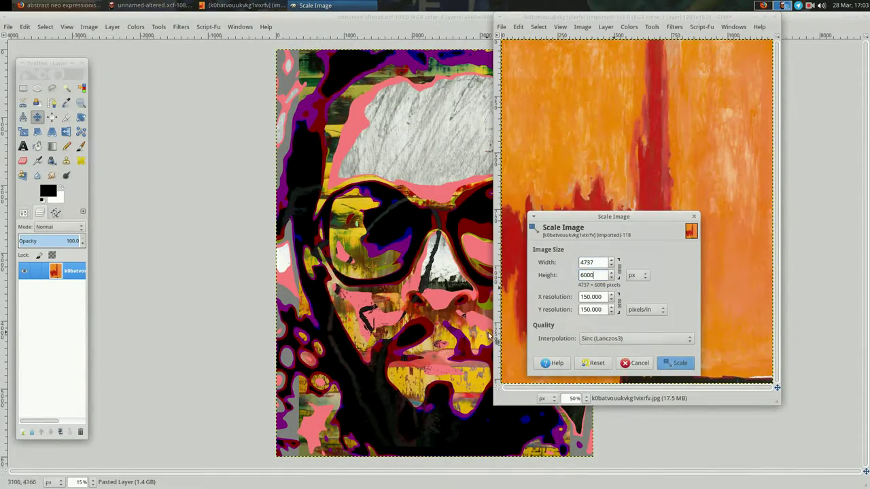
{"action": "key", "text": "Return"}
{"action": "left_click", "coordinate": [62, 6]}
{"action": "scroll", "coordinate": [462, 198], "scroll_direction": "down", "scroll_amount": 5}
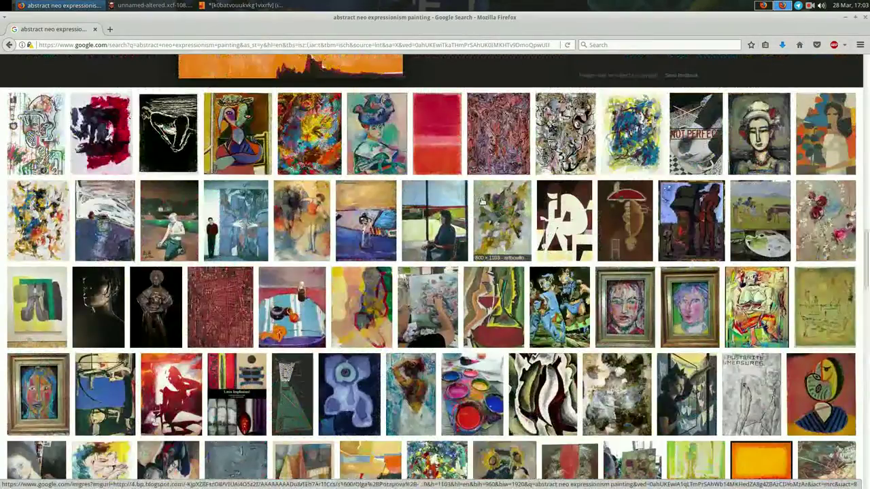
{"action": "left_click", "coordinate": [245, 6]}
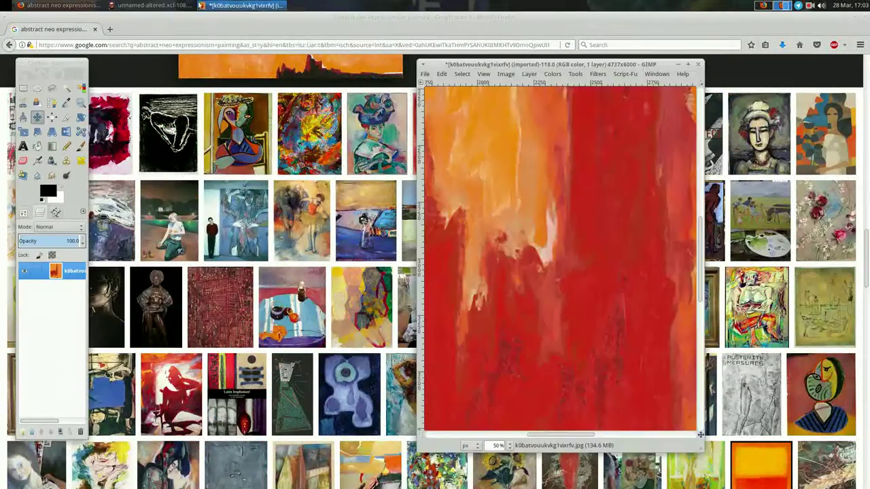
{"action": "key", "text": "ctrl+x"}
{"action": "left_click", "coordinate": [696, 66]}
- Anchor the pasted orange-red painting as a layer and add a visible-copy layer on top
{"action": "right_click", "coordinate": [210, 168]}
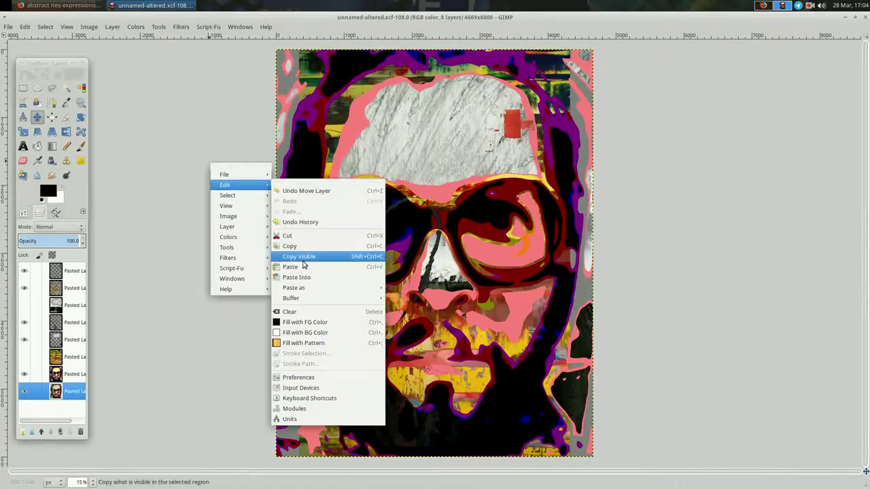
{"action": "left_click", "coordinate": [350, 254]}
{"action": "key", "text": "ctrl+shift+n"}
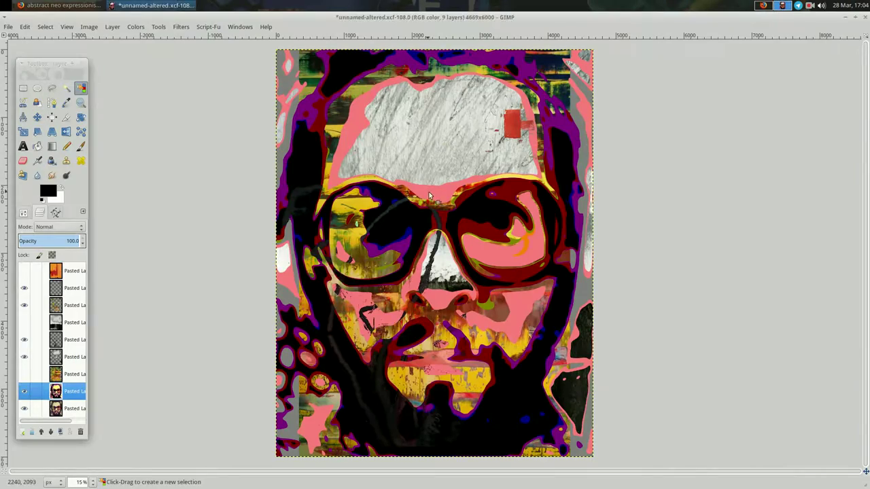
{"action": "key", "text": "ctrl+c"}
{"action": "key", "text": "ctrl+v"}
- Lower the green curve so the collage shifts toward orange-red
{"action": "right_click", "coordinate": [167, 155]}
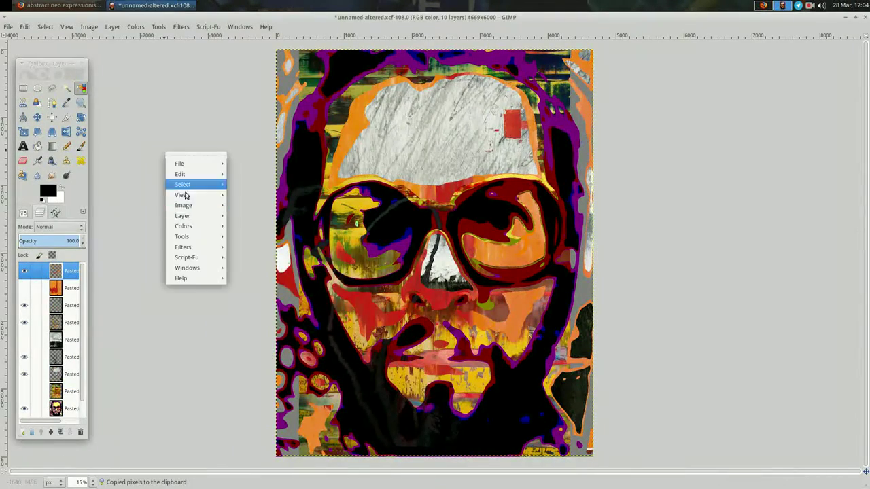
{"action": "left_click", "coordinate": [271, 293]}
{"action": "left_click", "coordinate": [117, 79]}
{"action": "left_click", "coordinate": [87, 105]}
{"action": "left_click_drag", "start_coordinate": [145, 127], "coordinate": [145, 179]}
{"action": "left_click", "coordinate": [188, 265]}
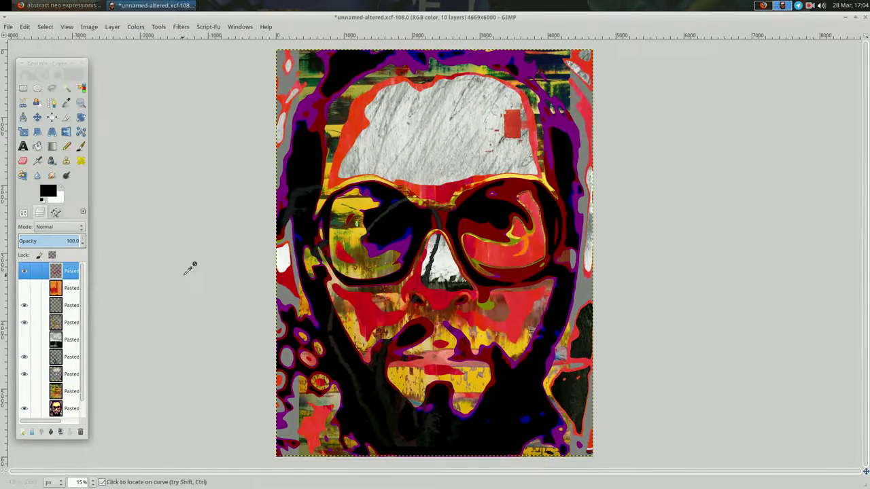
{"action": "left_click", "coordinate": [60, 393]}
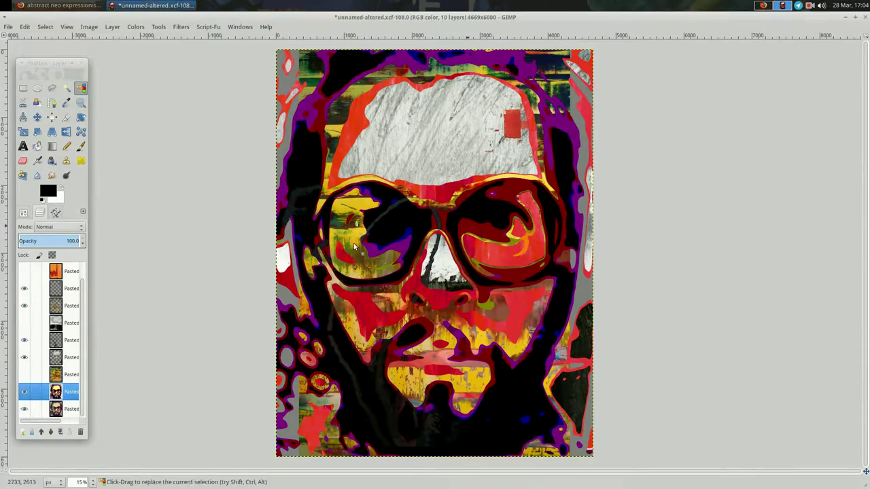
- Darken a fresh visible-copy layer with a lowered Value curve and raise the sketch layer over the face
{"action": "key", "text": "ctrl+c"}
{"action": "key", "text": "ctrl+v"}
{"action": "right_click", "coordinate": [172, 279]}
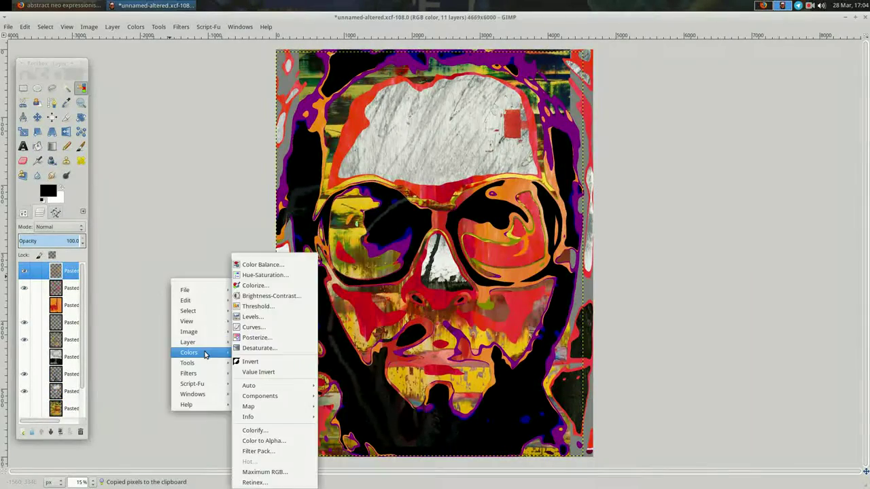
{"action": "left_click", "coordinate": [253, 317]}
{"action": "left_click", "coordinate": [316, 443]}
{"action": "right_click", "coordinate": [188, 275]}
{"action": "left_click", "coordinate": [265, 332]}
{"action": "left_click_drag", "start_coordinate": [156, 136], "coordinate": [155, 196]}
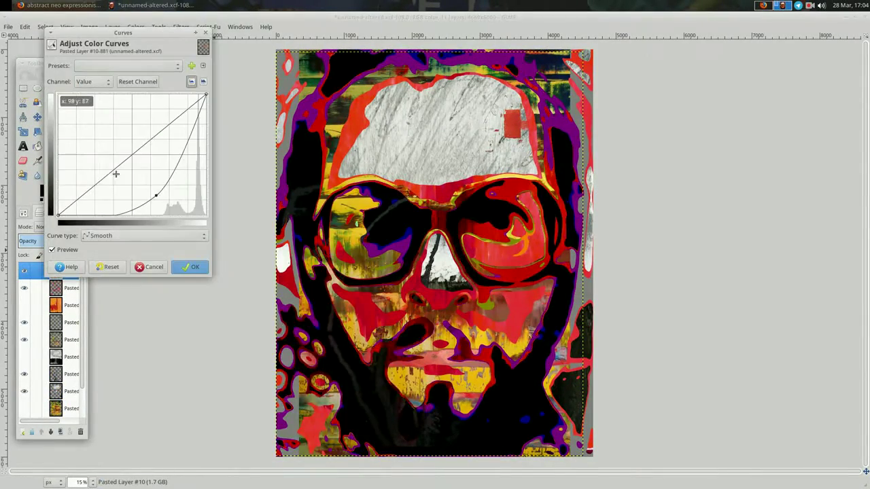
{"action": "left_click", "coordinate": [196, 266]}
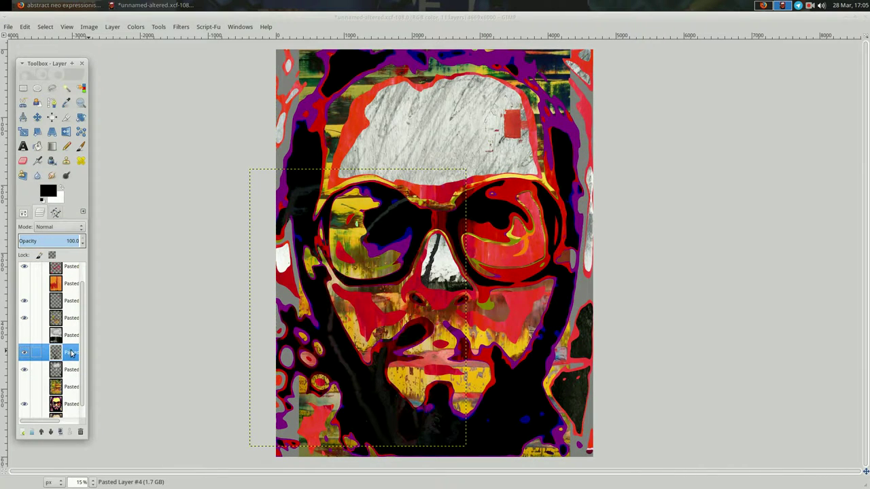
{"action": "left_click", "coordinate": [41, 431]}
{"action": "left_click", "coordinate": [41, 432]}
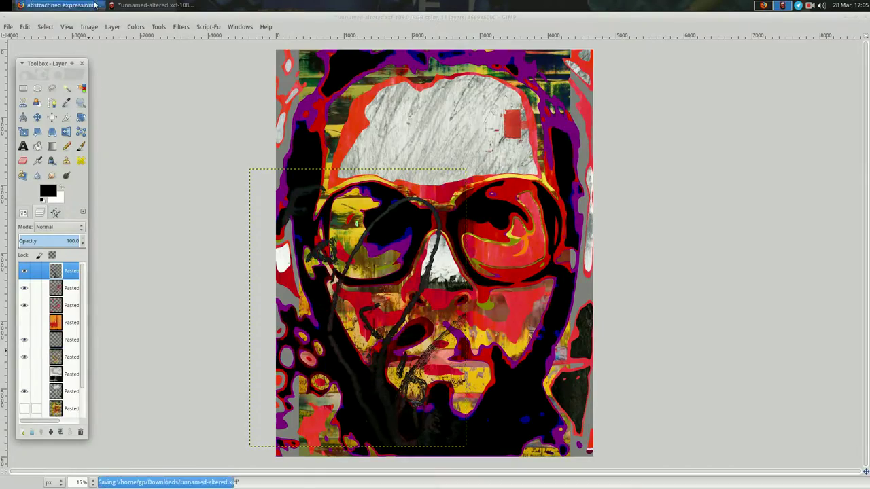
{"action": "left_click", "coordinate": [60, 5]}
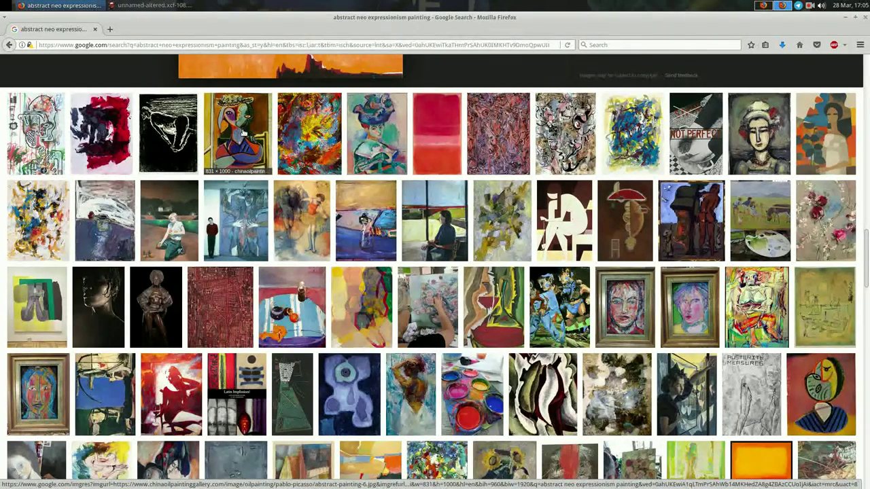
- Browse the image results and preview the black-and-white abstract painting
{"action": "scroll", "coordinate": [244, 133], "scroll_direction": "down", "scroll_amount": 3}
{"action": "scroll", "coordinate": [414, 356], "scroll_direction": "down", "scroll_amount": 2}
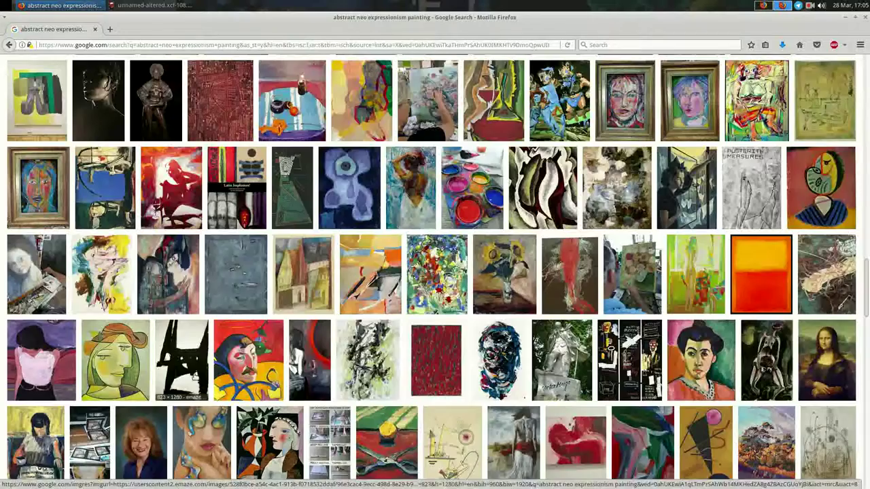
{"action": "left_click", "coordinate": [178, 354]}
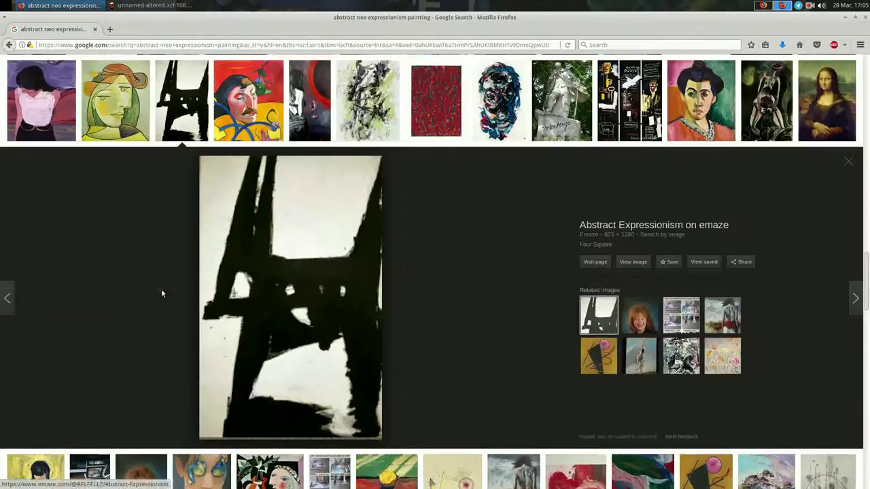
{"action": "scroll", "coordinate": [450, 261], "scroll_direction": "down", "scroll_amount": 7}
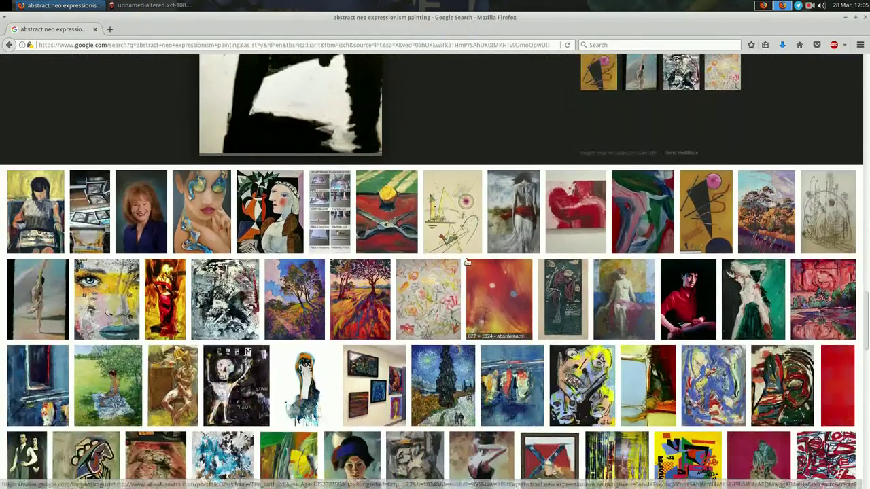
{"action": "left_click", "coordinate": [202, 297]}
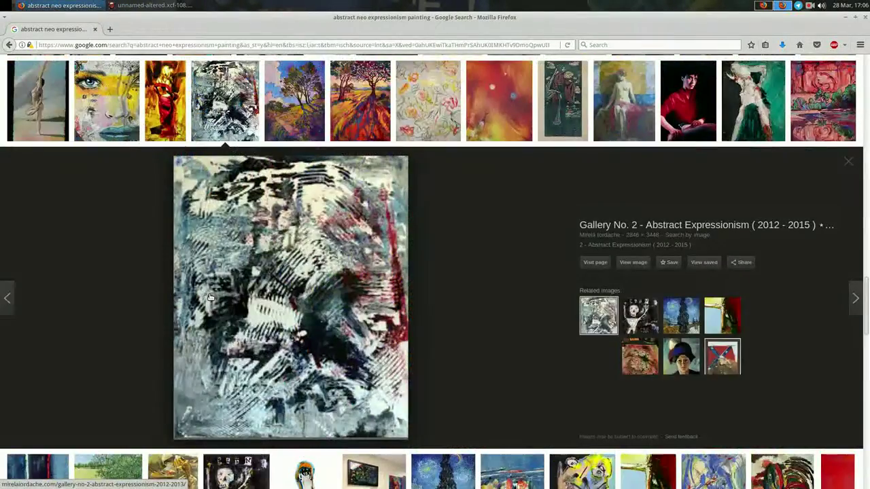
{"action": "left_click", "coordinate": [151, 5]}
{"action": "left_click", "coordinate": [61, 5]}
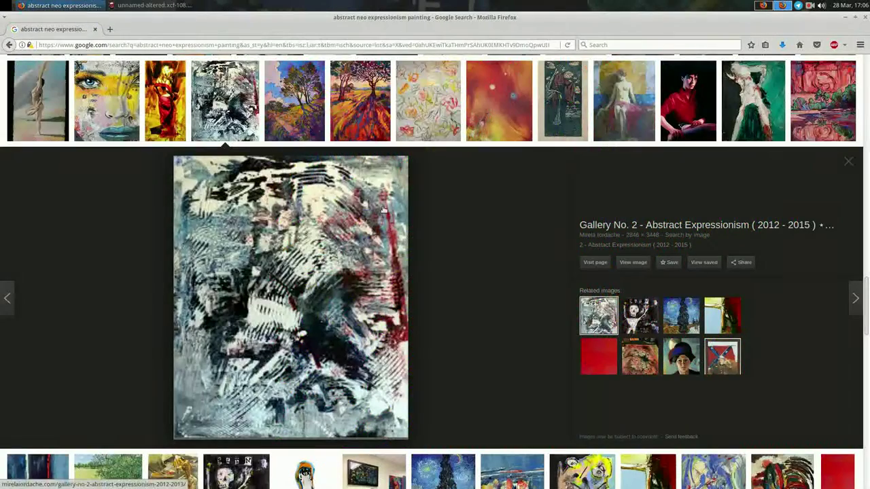
{"action": "scroll", "coordinate": [539, 255], "scroll_direction": "down", "scroll_amount": 4}
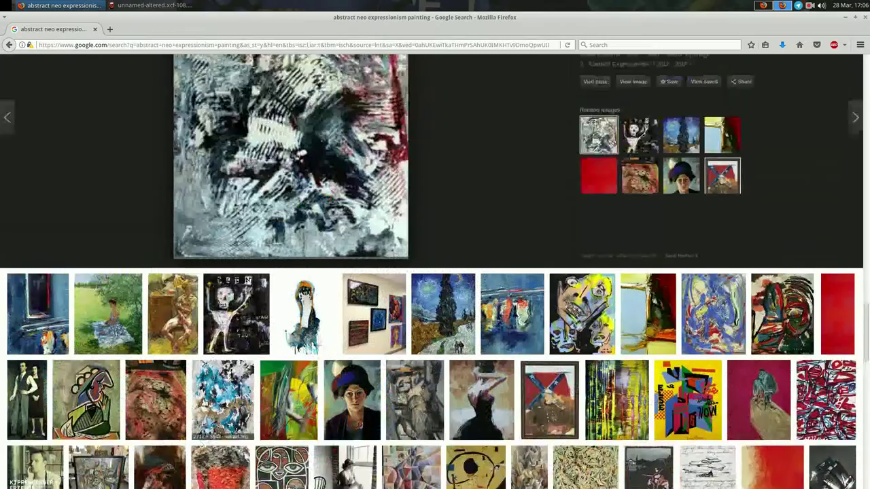
{"action": "scroll", "coordinate": [539, 257], "scroll_direction": "up", "scroll_amount": 10}
- Search for 'text bok painting abstract image' and preview the grey, pink and blue-green results
{"action": "triple_click", "coordinate": [248, 74]}
{"action": "type", "text": "text bok paint"}
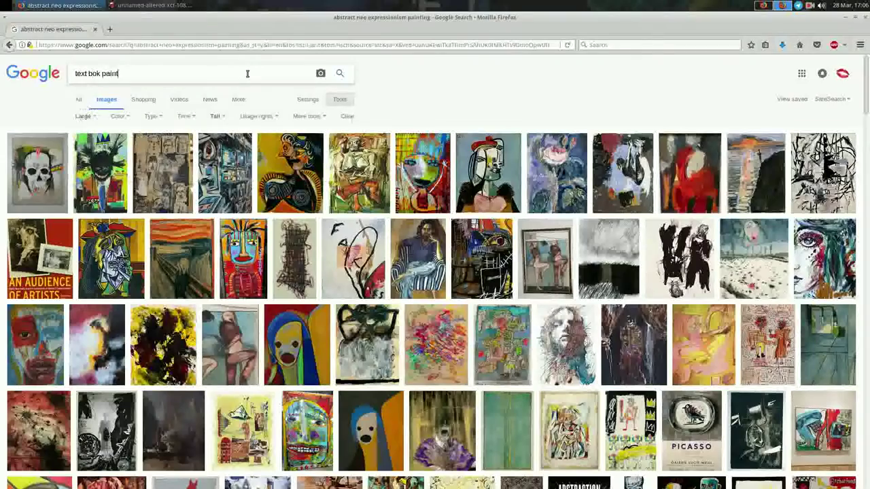
{"action": "type", "text": "ing abstract image"}
{"action": "key", "text": "Return"}
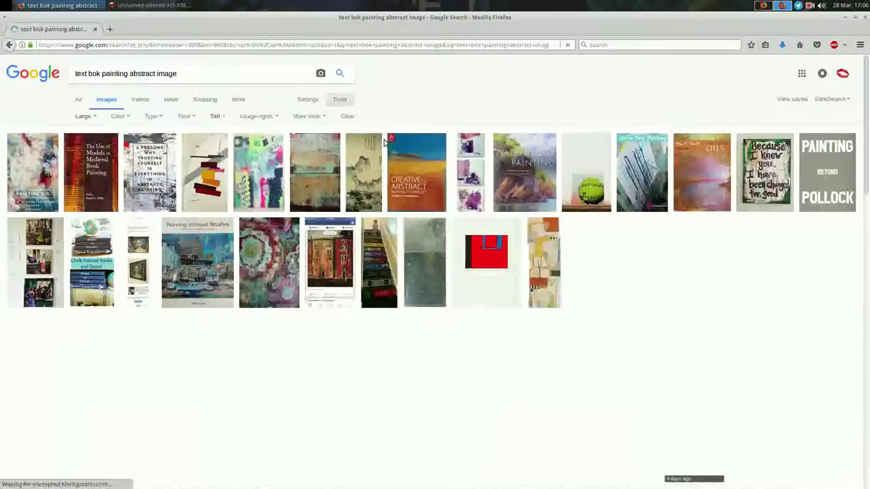
{"action": "left_click", "coordinate": [428, 272]}
{"action": "scroll", "coordinate": [441, 243], "scroll_direction": "down", "scroll_amount": 3}
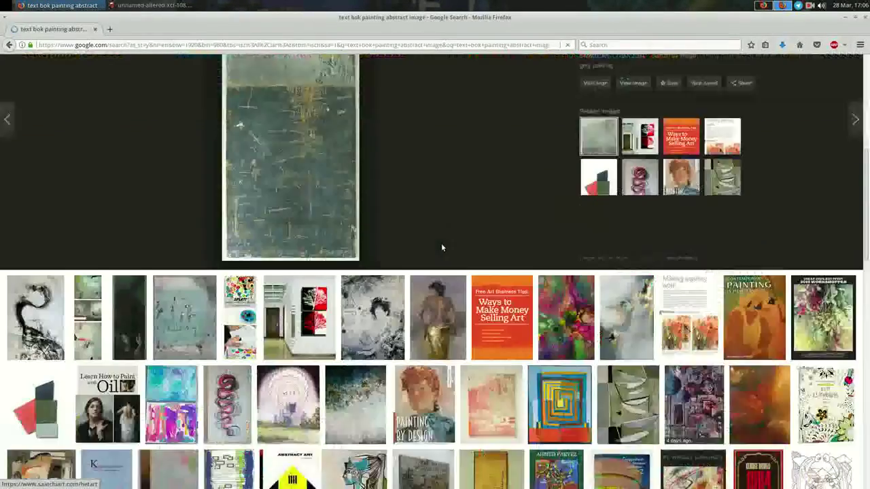
{"action": "scroll", "coordinate": [441, 243], "scroll_direction": "down", "scroll_amount": 2}
{"action": "left_click", "coordinate": [475, 234]}
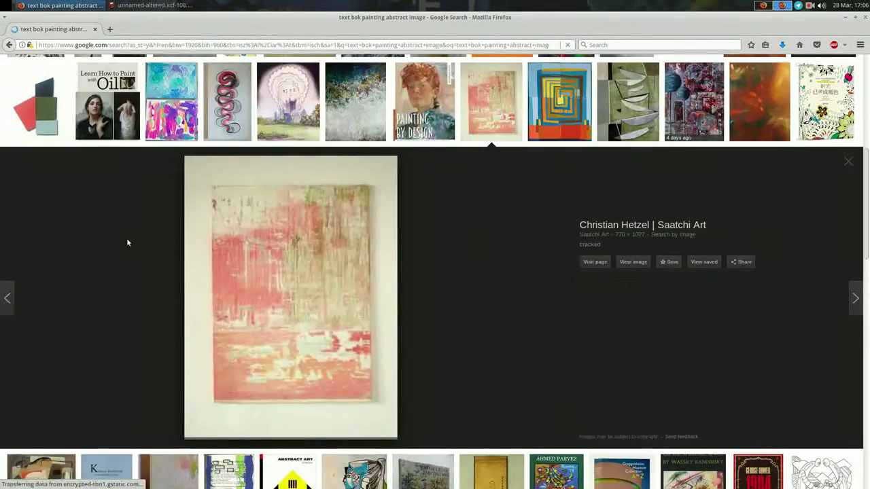
{"action": "scroll", "coordinate": [127, 242], "scroll_direction": "down", "scroll_amount": 5}
{"action": "left_click", "coordinate": [238, 161]}
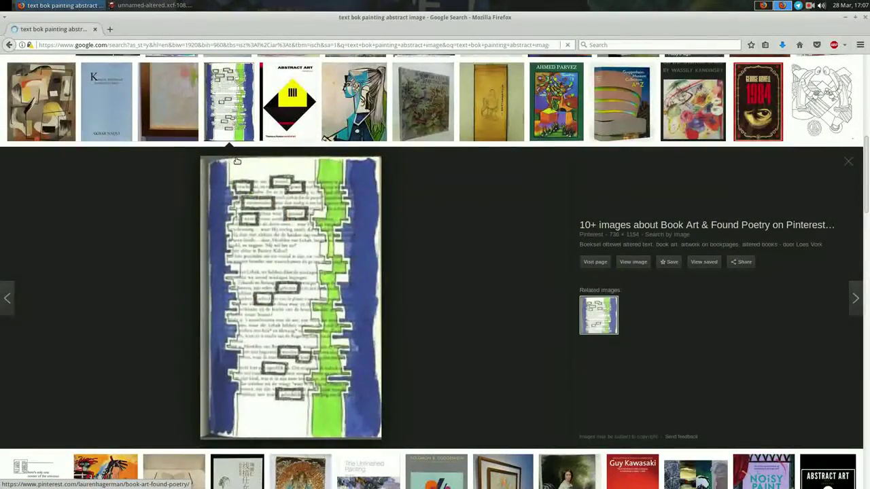
- Find the pale grey textured Saatchi painting further down and save it
{"action": "scroll", "coordinate": [237, 161], "scroll_direction": "down", "scroll_amount": 1}
{"action": "scroll", "coordinate": [238, 161], "scroll_direction": "down", "scroll_amount": 4}
{"action": "scroll", "coordinate": [239, 161], "scroll_direction": "down", "scroll_amount": 1}
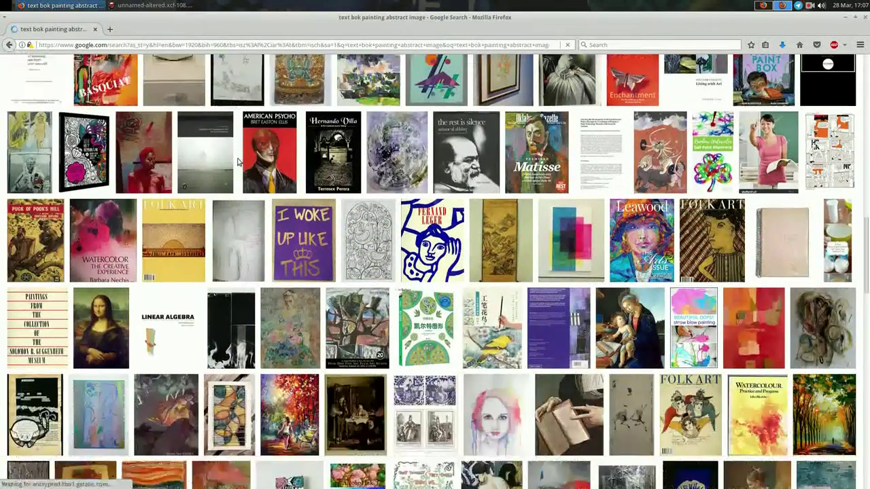
{"action": "scroll", "coordinate": [237, 161], "scroll_direction": "down", "scroll_amount": 3}
{"action": "scroll", "coordinate": [238, 161], "scroll_direction": "down", "scroll_amount": 2}
{"action": "scroll", "coordinate": [238, 161], "scroll_direction": "down", "scroll_amount": 3}
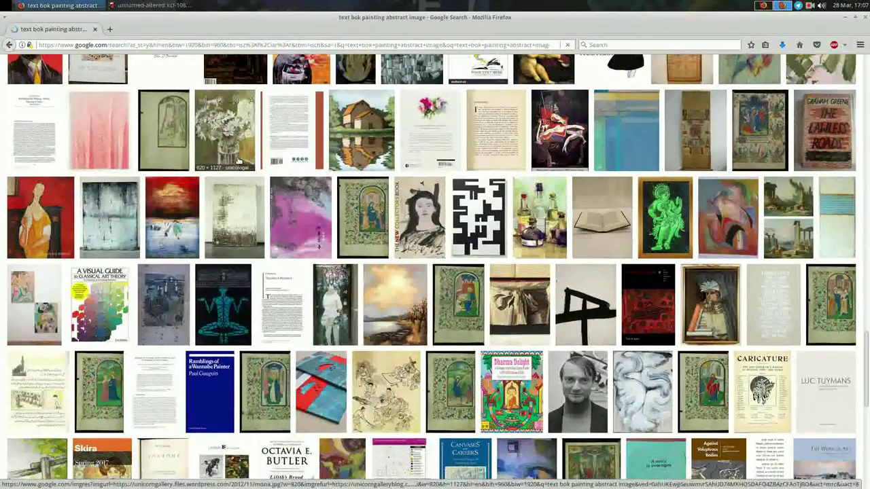
{"action": "left_click", "coordinate": [232, 224]}
{"action": "right_click", "coordinate": [214, 242]}
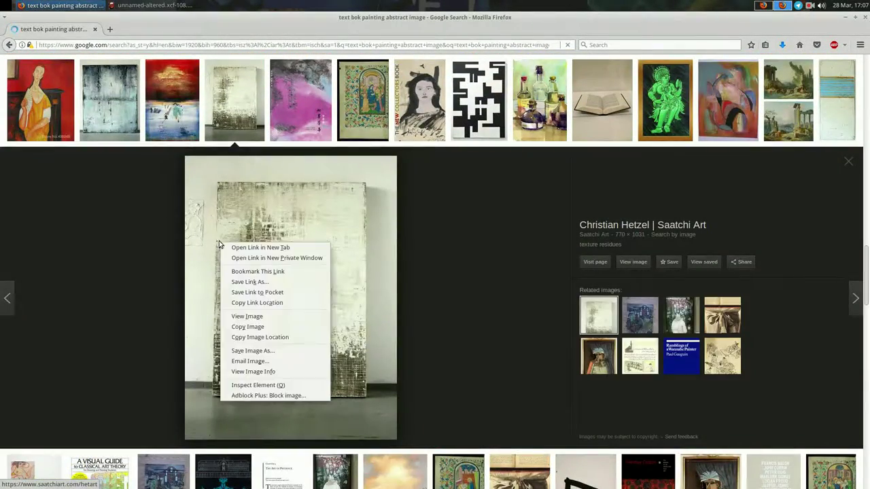
{"action": "left_click", "coordinate": [235, 351]}
- Open the saved painting in GIMP, crop it to the canvas area and scale it down
{"action": "key", "text": "Return"}
{"action": "right_click", "coordinate": [217, 171]}
{"action": "left_click", "coordinate": [292, 200]}
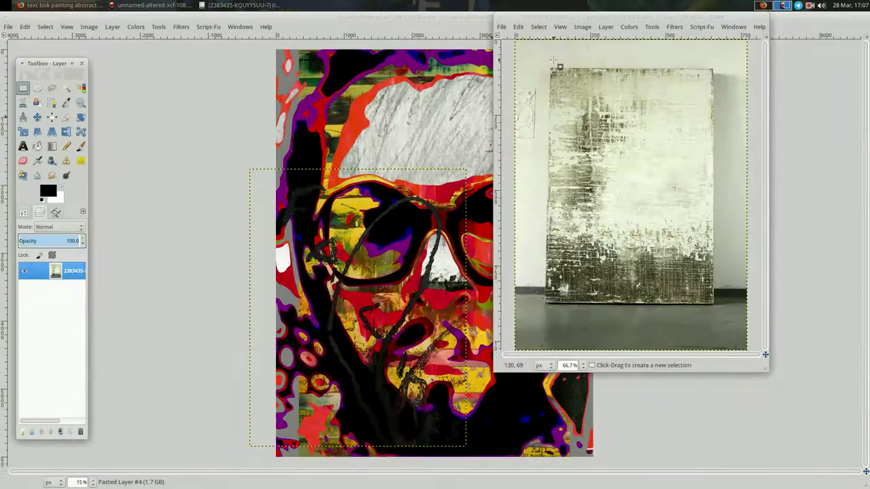
{"action": "left_click_drag", "start_coordinate": [718, 311], "coordinate": [715, 310]}
{"action": "right_click", "coordinate": [641, 210]}
{"action": "left_click", "coordinate": [718, 342]}
{"action": "right_click", "coordinate": [537, 181]}
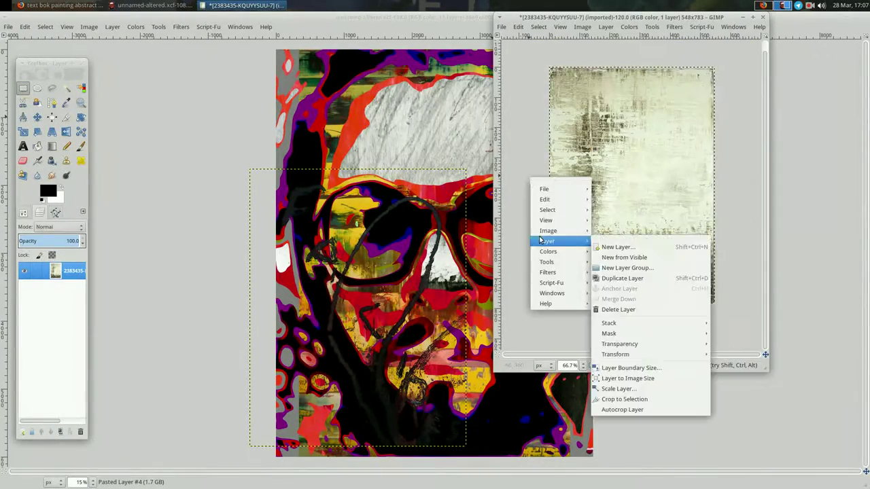
{"action": "left_click", "coordinate": [641, 314]}
{"action": "key", "text": "Return"}
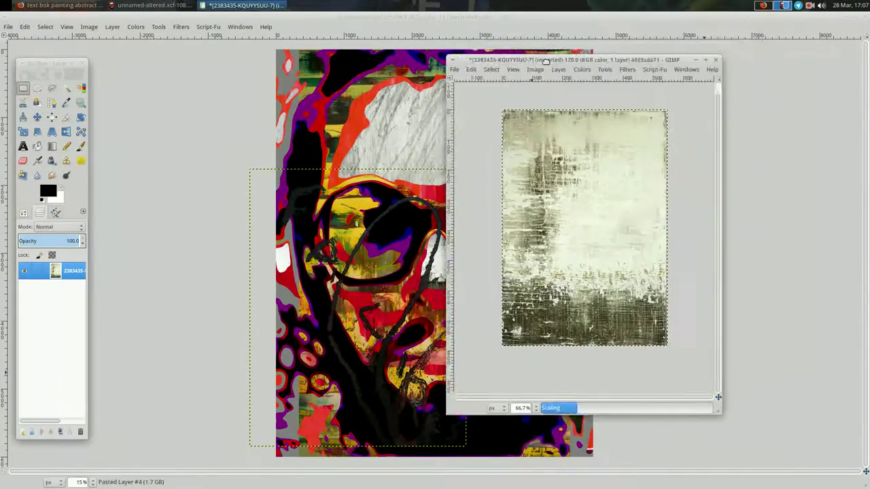
- Cut the cropped painting, close its image unsaved, and paste it into the collage
{"action": "key", "text": "alt+Tab"}
{"action": "left_click", "coordinate": [303, 114]}
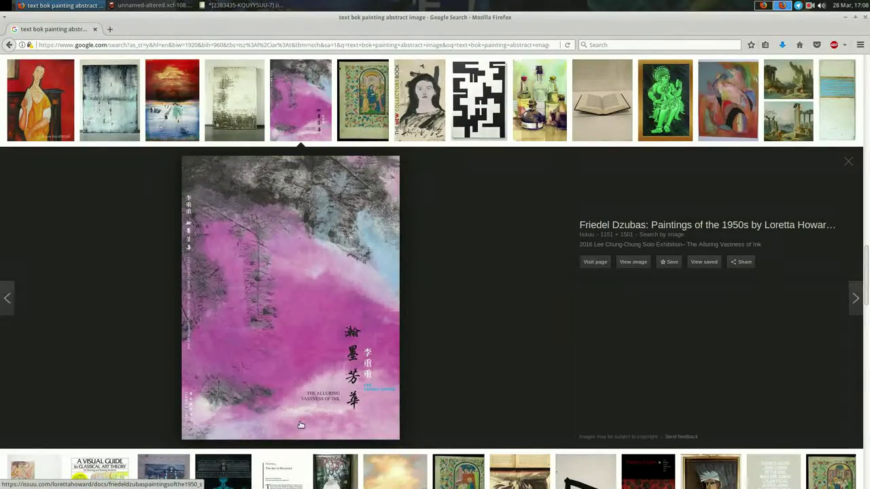
{"action": "key", "text": "alt+Tab"}
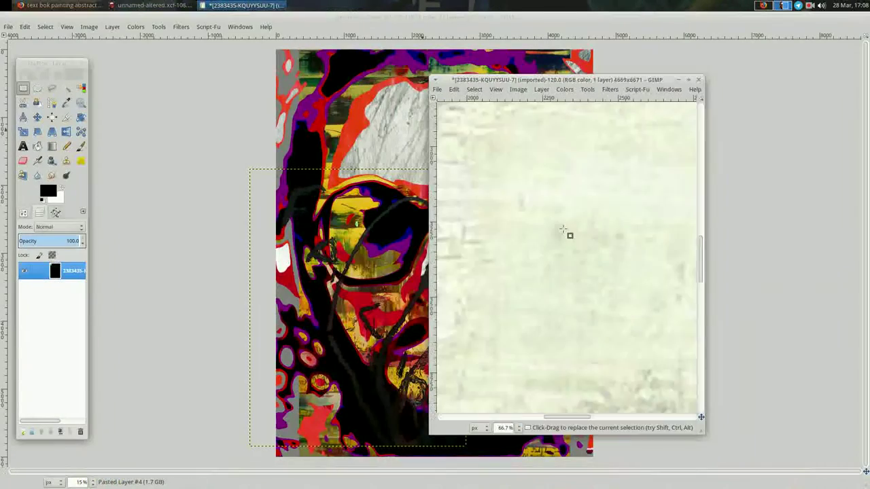
{"action": "key", "text": "ctrl+x"}
{"action": "key", "text": "ctrl+w"}
{"action": "key", "text": "ctrl+d"}
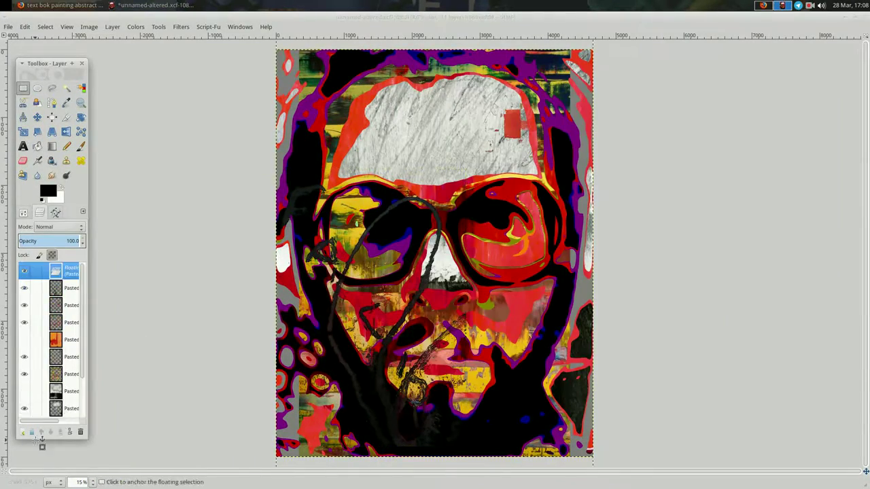
{"action": "key", "text": "ctrl+h"}
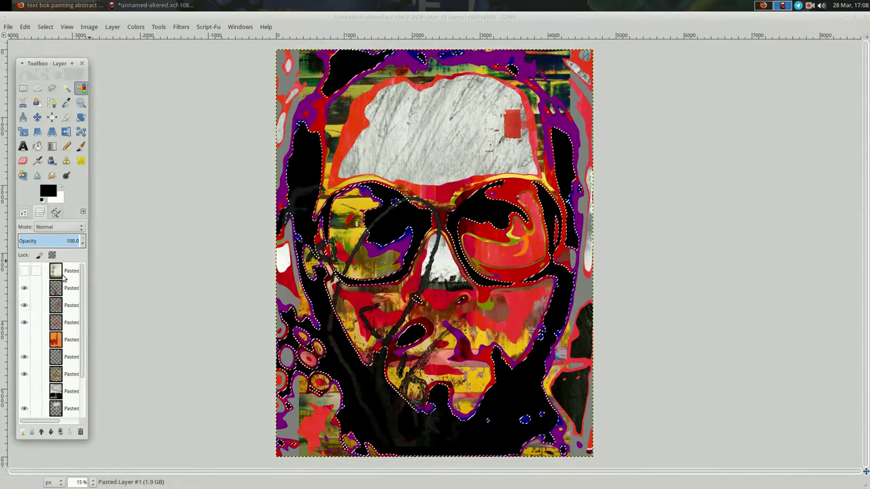
- Copy the current layer and invert its colours twice, restoring the original
{"action": "key", "text": "ctrl+c"}
{"action": "right_click", "coordinate": [158, 270]}
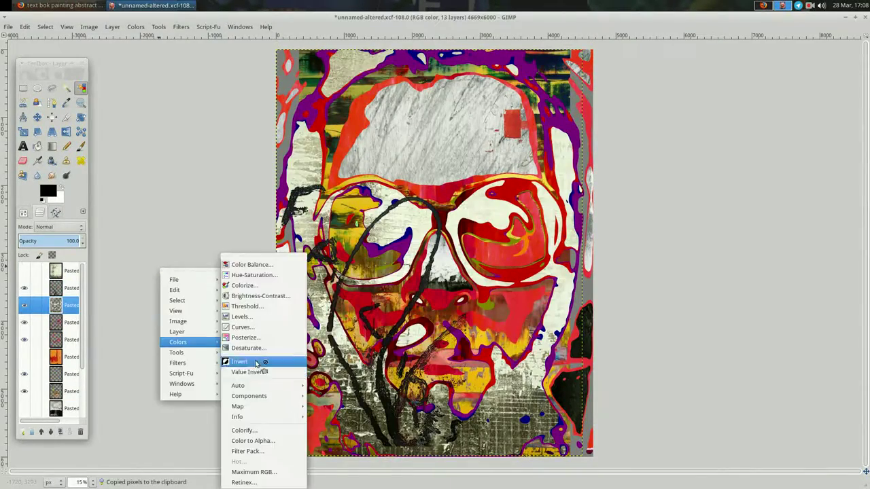
{"action": "left_click", "coordinate": [251, 361]}
{"action": "right_click", "coordinate": [155, 249]}
{"action": "mouse_move", "coordinate": [215, 311]}
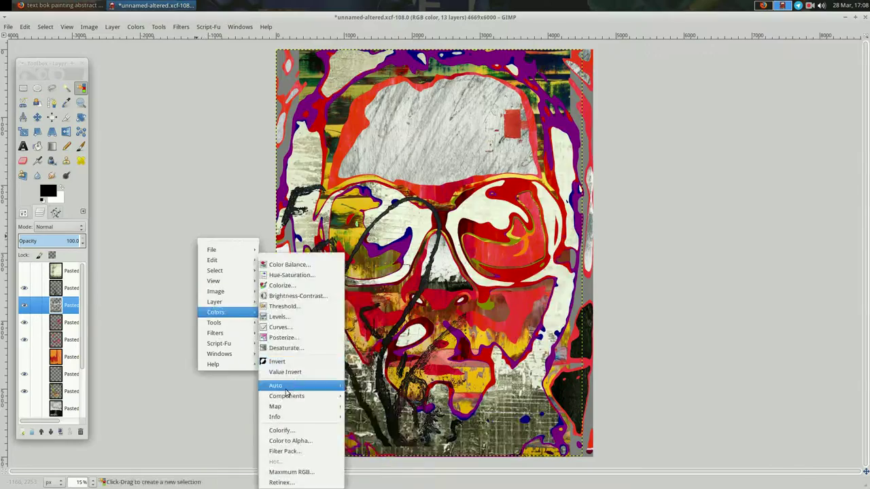
{"action": "left_click", "coordinate": [289, 386]}
- Clear the old query and return to the 'japanese text ancient' image results
{"action": "key", "text": "alt+Tab"}
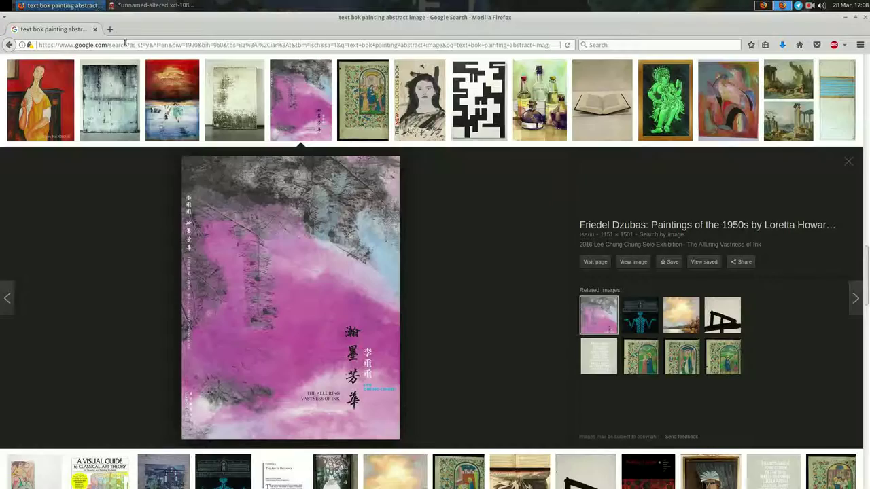
{"action": "scroll", "coordinate": [242, 199], "scroll_direction": "up", "scroll_amount": 10}
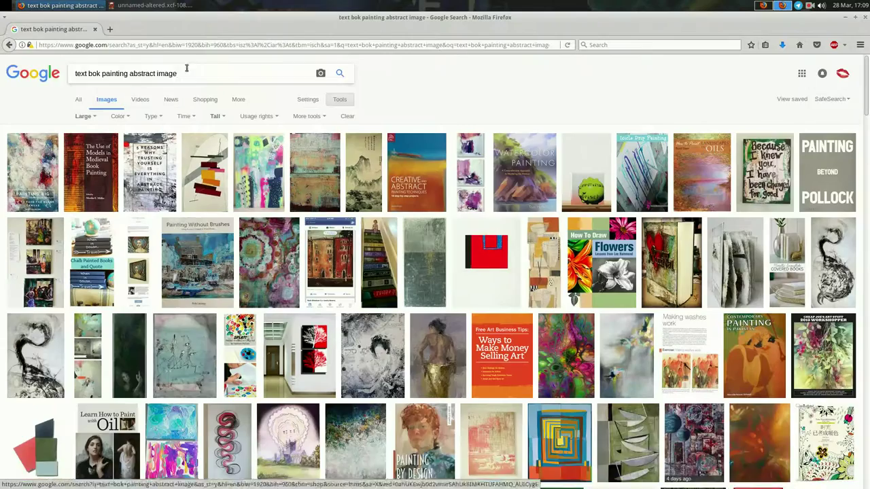
{"action": "triple_click", "coordinate": [201, 72]}
{"action": "key", "text": "BackSpace"}
{"action": "type", "text": "japanese text ancient"}
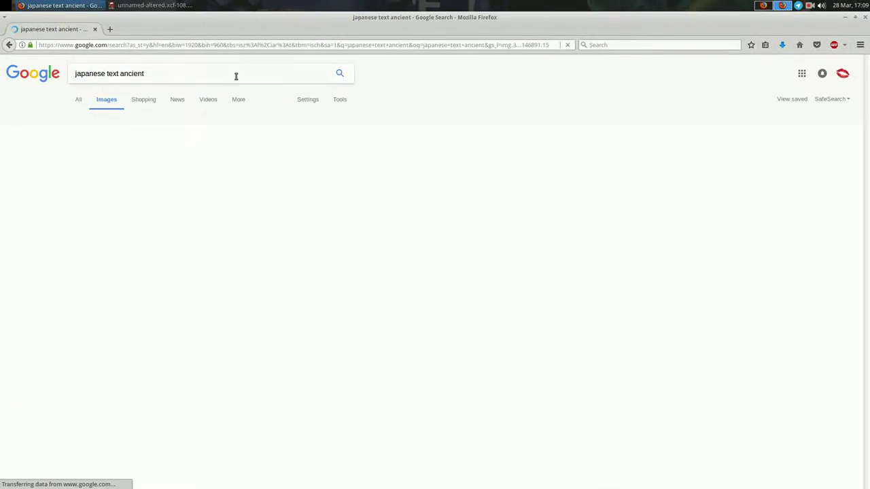
{"action": "key", "text": "alt+Tab"}
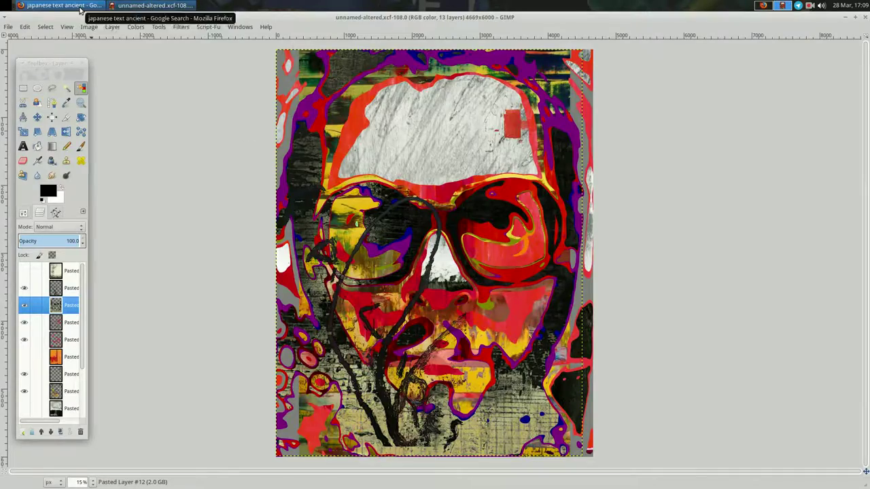
{"action": "left_click", "coordinate": [80, 10]}
{"action": "left_click", "coordinate": [192, 158]}
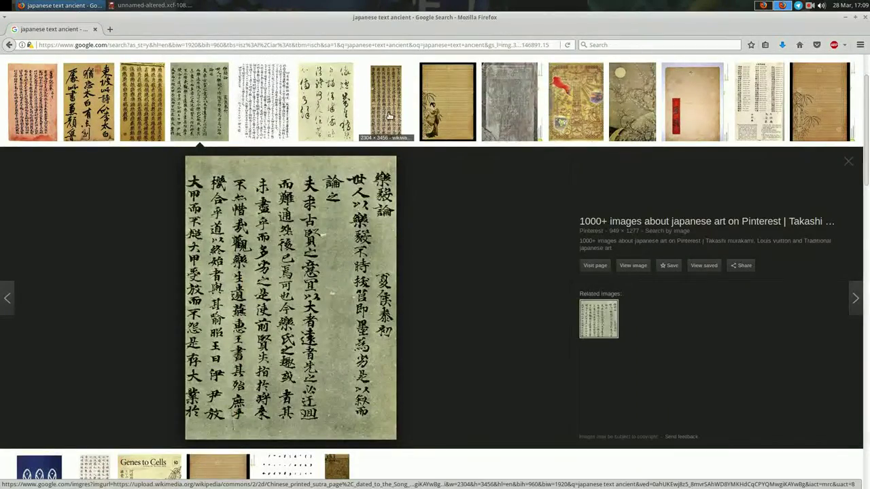
- Preview the results and save the golden Tangut script page image
{"action": "left_click", "coordinate": [692, 102]}
{"action": "scroll", "coordinate": [534, 295], "scroll_direction": "down", "scroll_amount": 3}
{"action": "scroll", "coordinate": [534, 295], "scroll_direction": "up", "scroll_amount": 5}
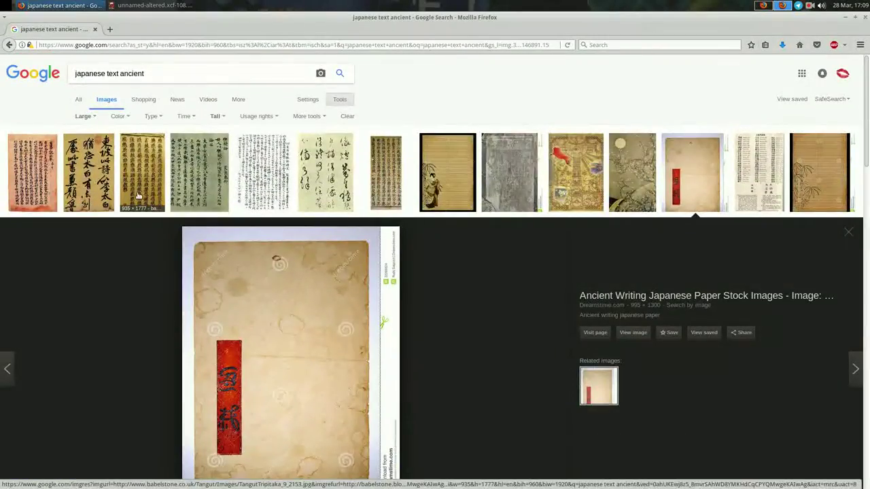
{"action": "scroll", "coordinate": [144, 197], "scroll_direction": "down", "scroll_amount": 1}
{"action": "scroll", "coordinate": [143, 196], "scroll_direction": "up", "scroll_amount": 1}
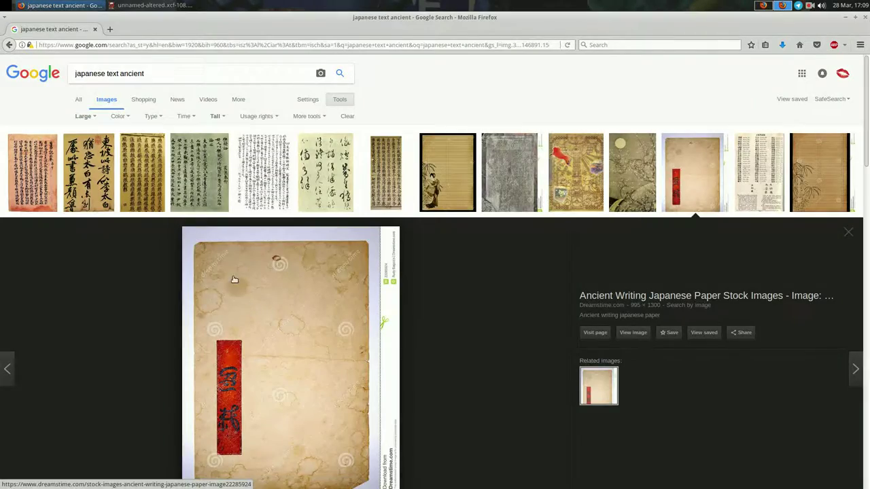
{"action": "left_click", "coordinate": [146, 181]}
{"action": "right_click", "coordinate": [281, 304]}
{"action": "left_click", "coordinate": [311, 412]}
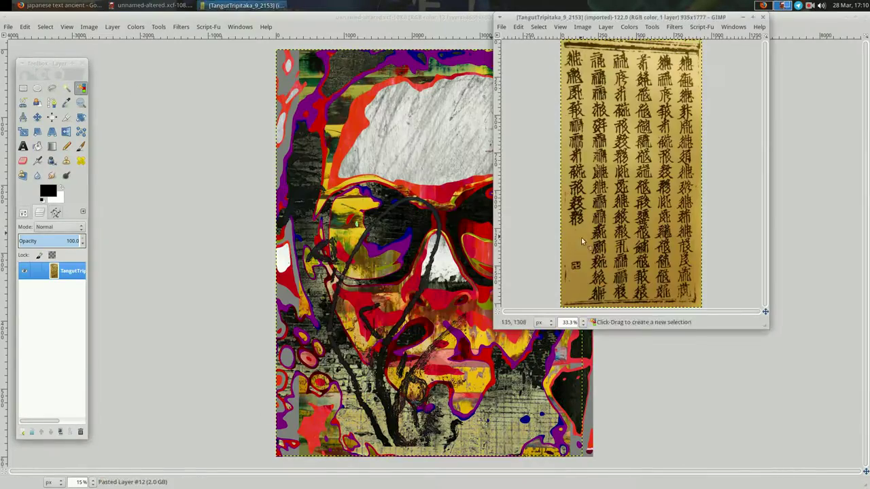
- Select the Tangut script by colour, discard its image, and paste it as a new collage layer
{"action": "right_click", "coordinate": [534, 195]}
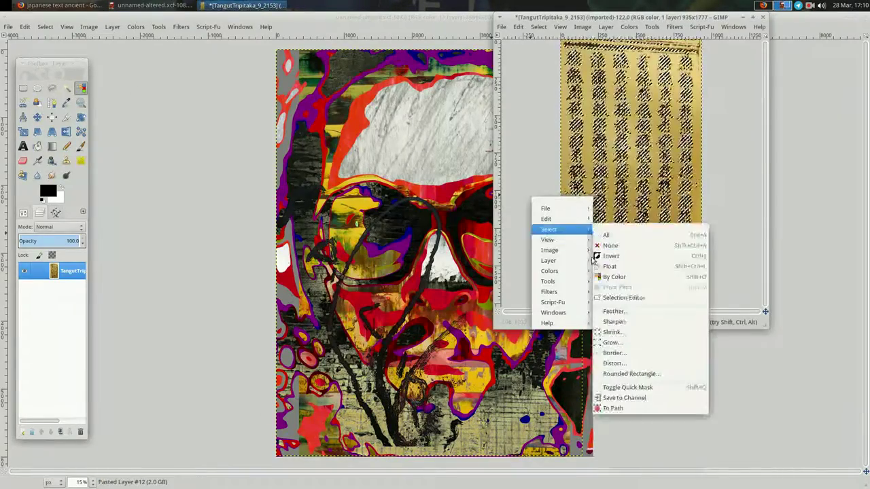
{"action": "left_click", "coordinate": [602, 231]}
{"action": "left_click", "coordinate": [762, 16]}
{"action": "left_click", "coordinate": [576, 219]}
{"action": "right_click", "coordinate": [372, 190]}
{"action": "left_click", "coordinate": [448, 262]}
{"action": "key", "text": "ctrl+v"}
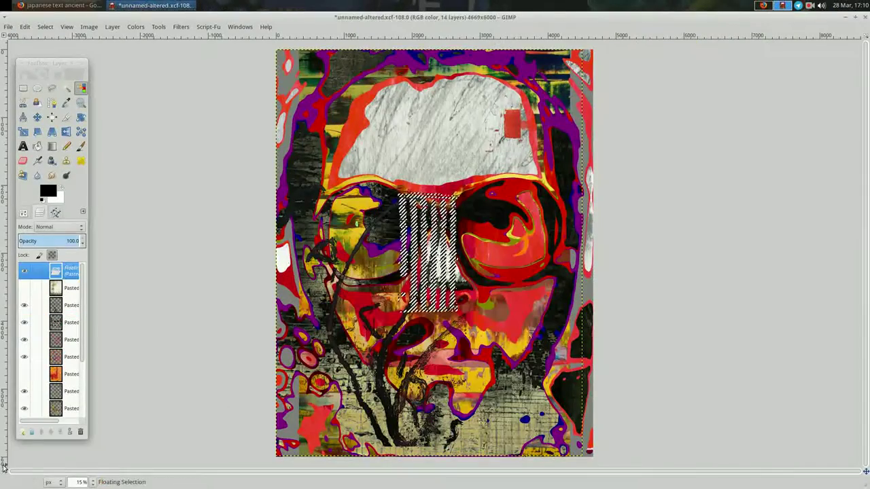
{"action": "left_click", "coordinate": [22, 431]}
- Enlarge the script layer and lower it two levels in the layer stack
{"action": "left_click", "coordinate": [395, 201]}
{"action": "key", "text": "Return"}
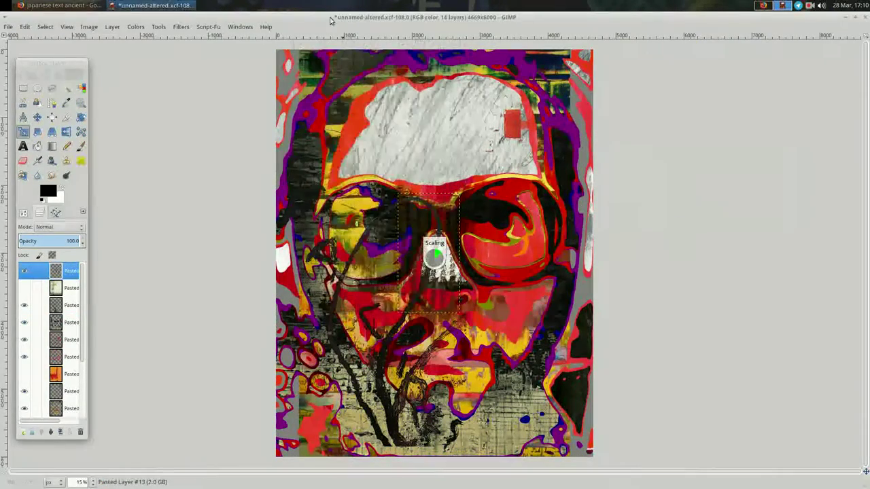
{"action": "left_click", "coordinate": [38, 117]}
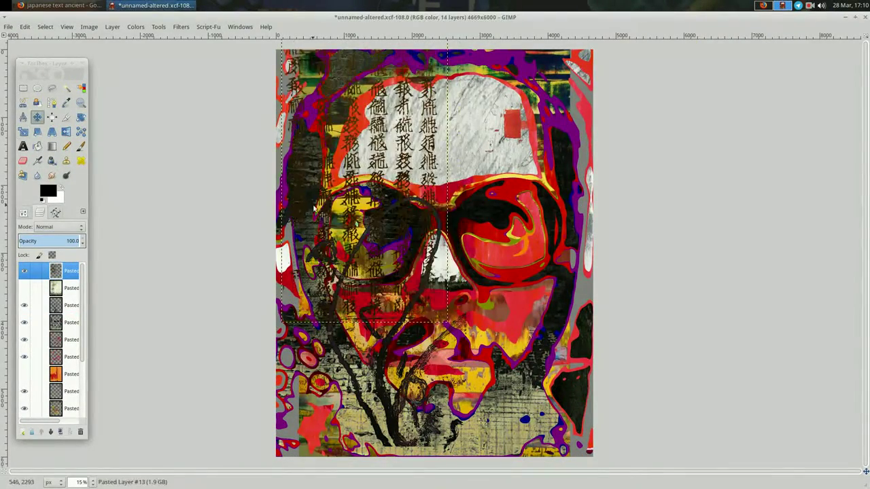
{"action": "left_click", "coordinate": [53, 433]}
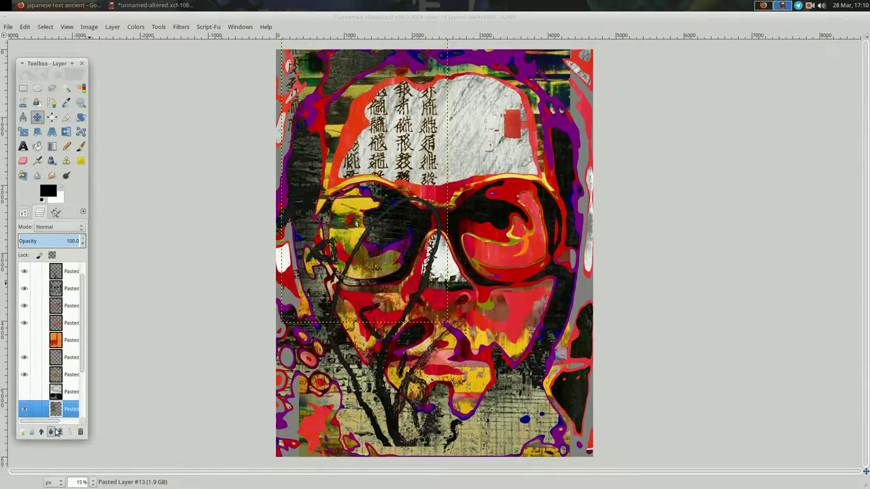
{"action": "left_click", "coordinate": [57, 431]}
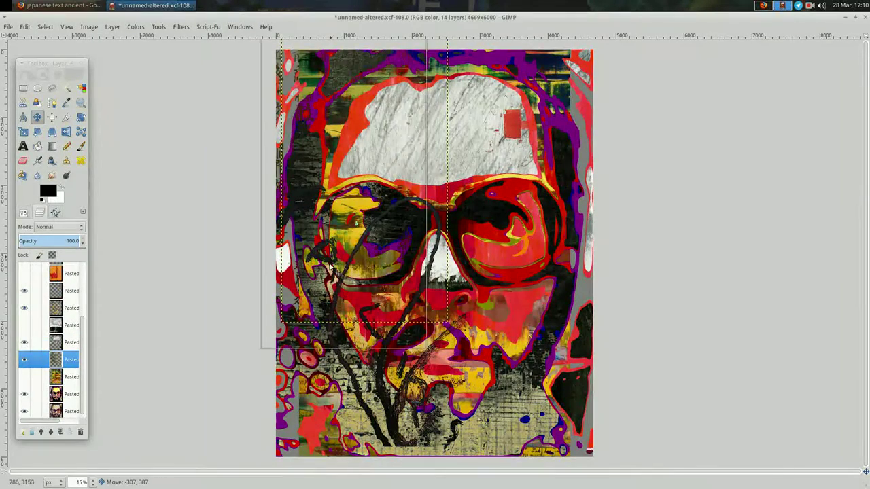
{"action": "right_click", "coordinate": [239, 251]}
{"action": "left_click", "coordinate": [327, 362]}
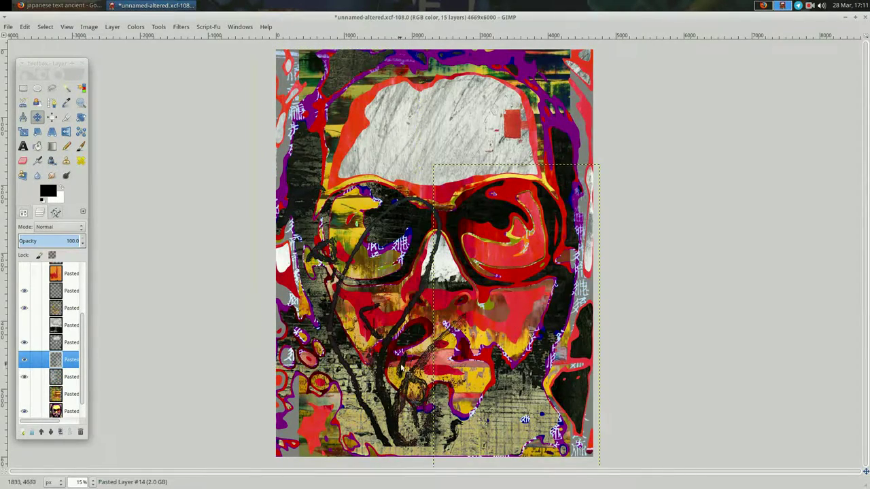
- Raise the portrait copy to the top and apply Funky Color to it
{"action": "scroll", "coordinate": [66, 398], "scroll_direction": "down", "scroll_amount": 1}
{"action": "left_click", "coordinate": [44, 432], "text": "shift"}
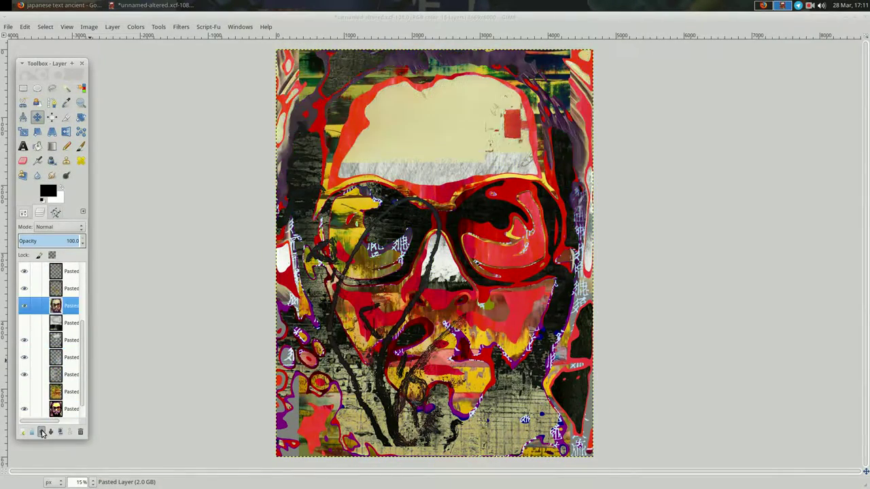
{"action": "right_click", "coordinate": [155, 258]}
{"action": "left_click", "coordinate": [324, 310]}
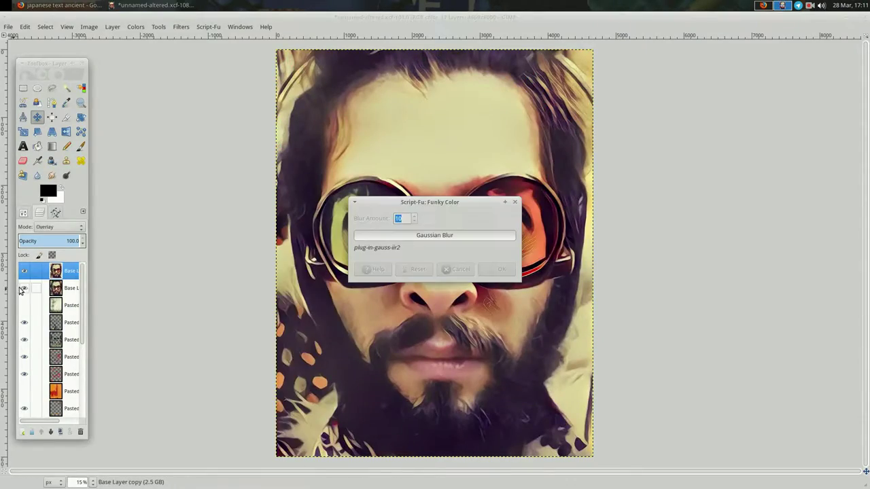
{"action": "key", "text": "alt+Tab"}
- Scroll through the results and preview the Chinese calligraphy journal cover
{"action": "scroll", "coordinate": [435, 272], "scroll_direction": "down", "scroll_amount": 5}
{"action": "scroll", "coordinate": [365, 189], "scroll_direction": "down", "scroll_amount": 1}
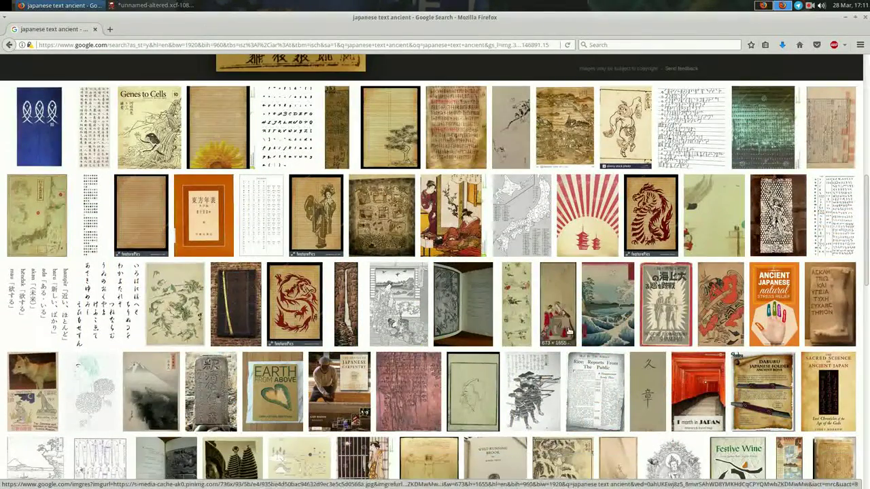
{"action": "scroll", "coordinate": [509, 258], "scroll_direction": "down", "scroll_amount": 2}
{"action": "scroll", "coordinate": [656, 318], "scroll_direction": "down", "scroll_amount": 2}
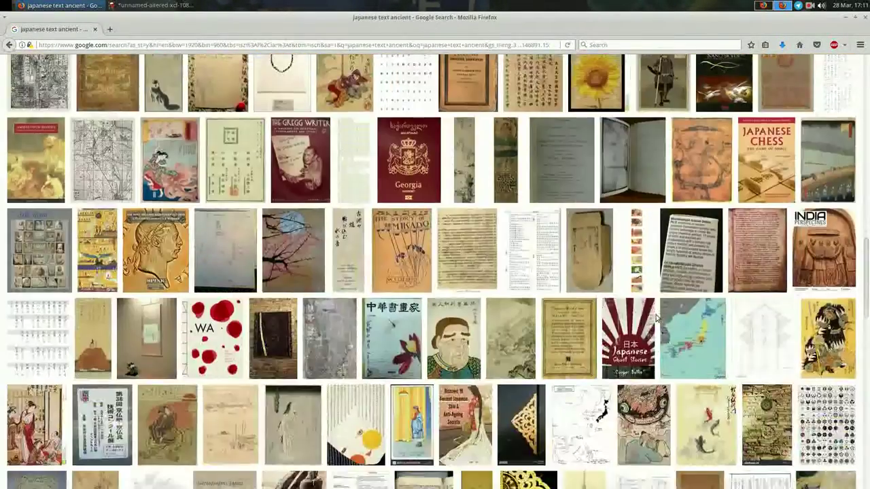
{"action": "scroll", "coordinate": [657, 318], "scroll_direction": "down", "scroll_amount": 3}
{"action": "scroll", "coordinate": [372, 131], "scroll_direction": "down", "scroll_amount": 3}
{"action": "left_click", "coordinate": [372, 131]}
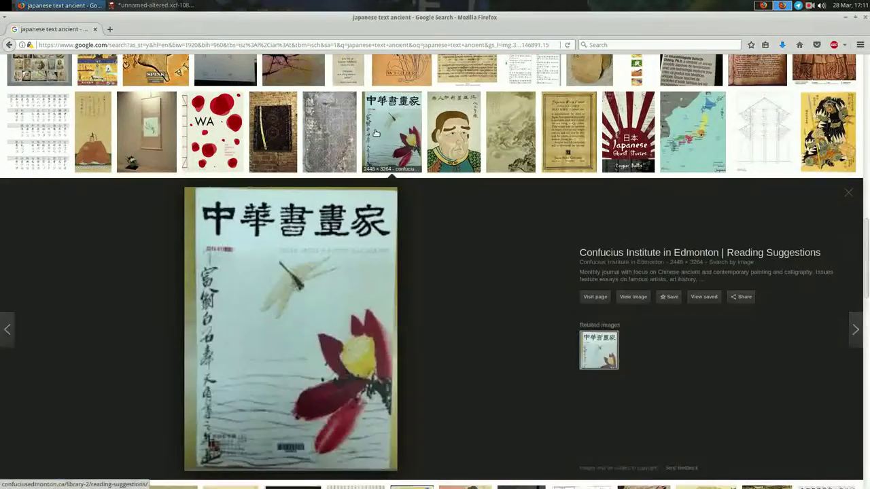
- Save the Japanese Ghost Stories cover image and open it in GIMP
{"action": "left_click", "coordinate": [628, 132]}
{"action": "right_click", "coordinate": [326, 175]}
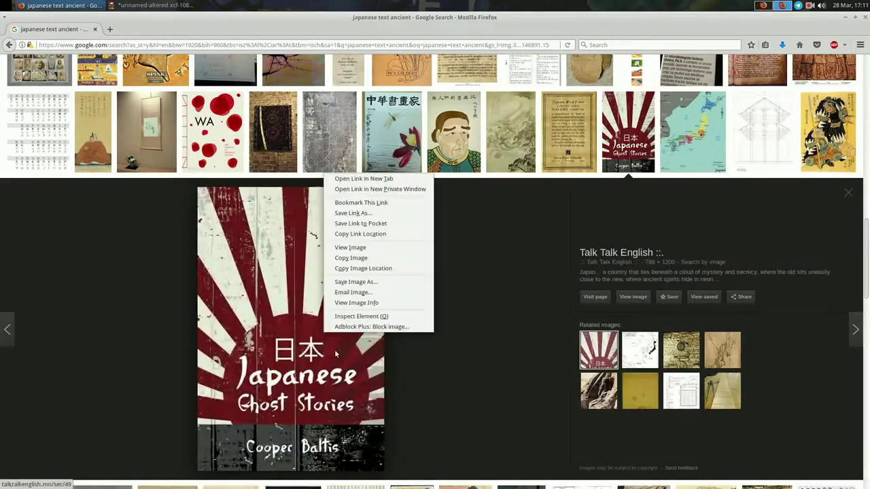
{"action": "left_click", "coordinate": [350, 281]}
{"action": "key", "text": "Return"}
{"action": "left_click", "coordinate": [153, 5]}
{"action": "right_click", "coordinate": [223, 176]}
{"action": "left_click", "coordinate": [302, 212]}
- Paste the Ghost Stories cover as a new layer at lower right, beneath the colour layer
{"action": "key", "text": "Return"}
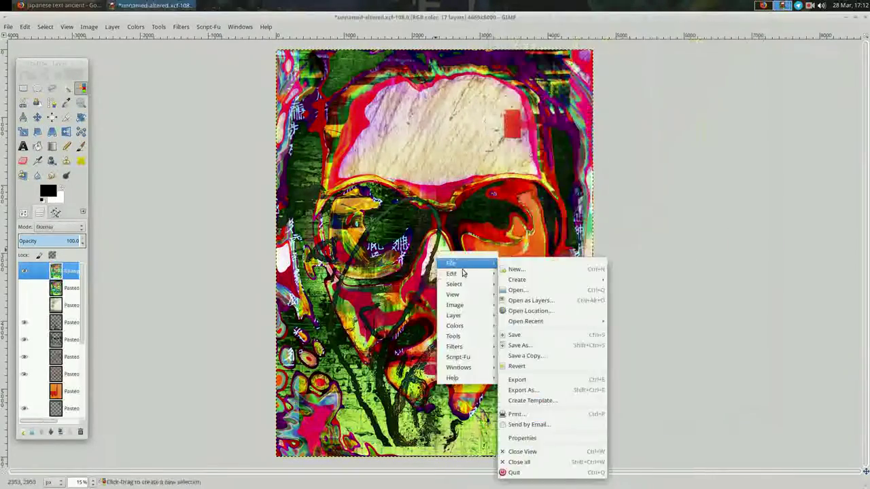
{"action": "key", "text": "Escape"}
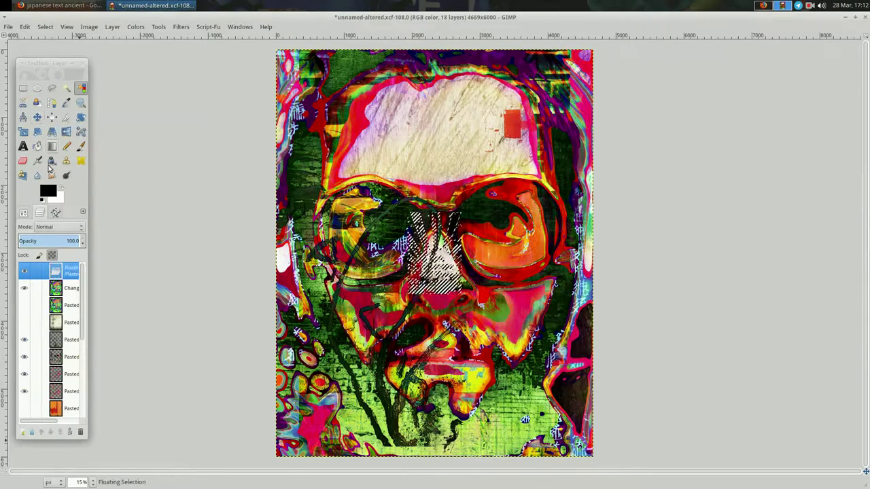
{"action": "key", "text": "shift+ctrl+n"}
{"action": "left_click_drag", "start_coordinate": [423, 355], "coordinate": [497, 473]}
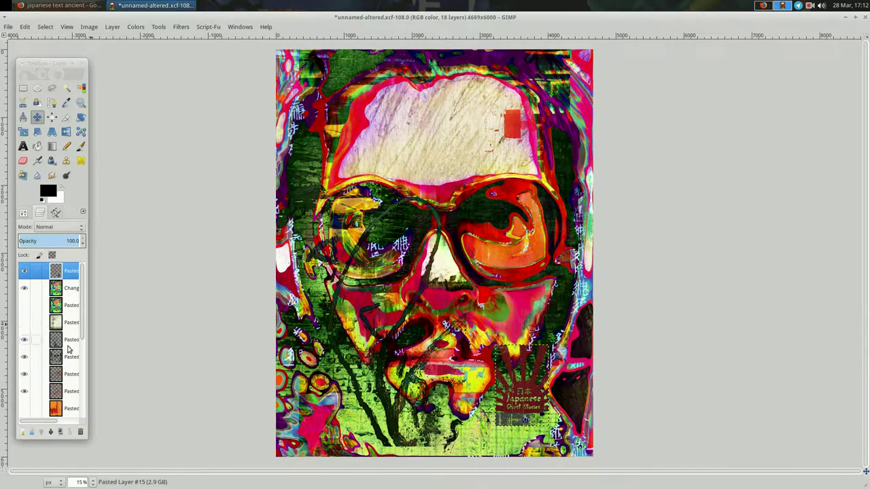
{"action": "left_click", "coordinate": [51, 432]}
- Set the colour-changed layer to Overlay blend mode
{"action": "left_click", "coordinate": [70, 293]}
{"action": "right_click", "coordinate": [165, 218]}
{"action": "left_click", "coordinate": [257, 365]}
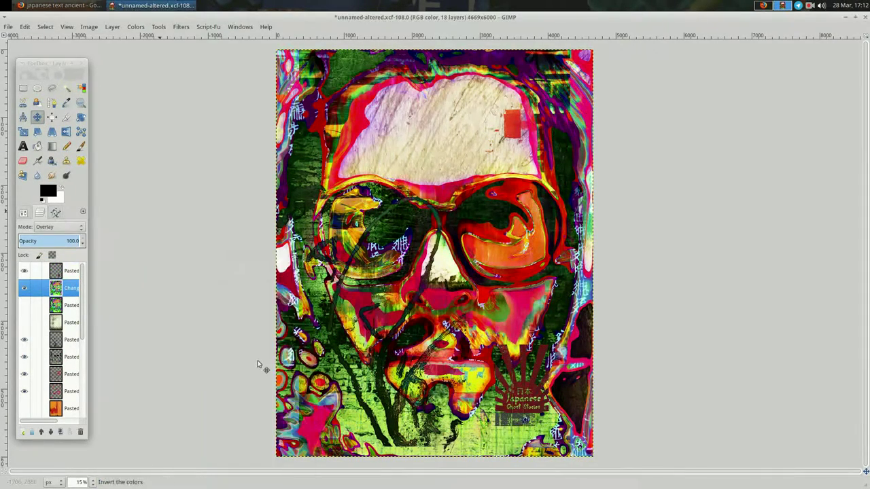
- Change the image search to 'roman ancient text'
{"action": "key", "text": "alt+Tab"}
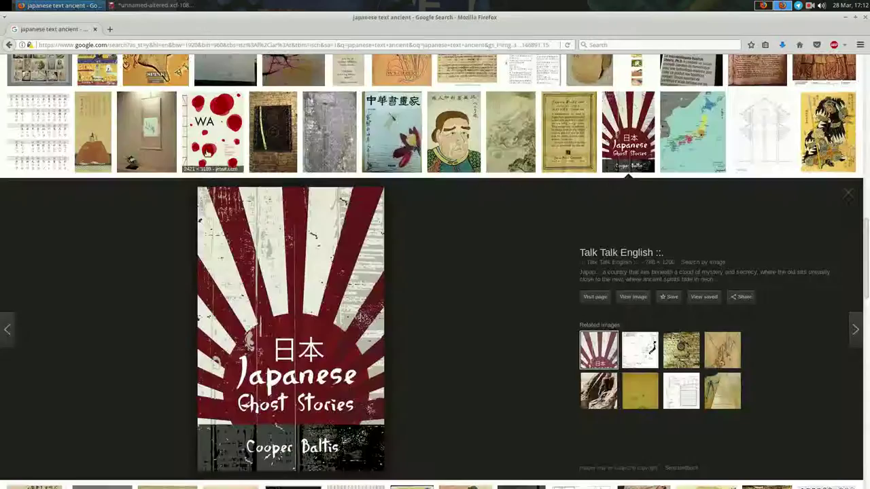
{"action": "key", "text": "Escape"}
{"action": "scroll", "coordinate": [212, 81], "scroll_direction": "up", "scroll_amount": 5}
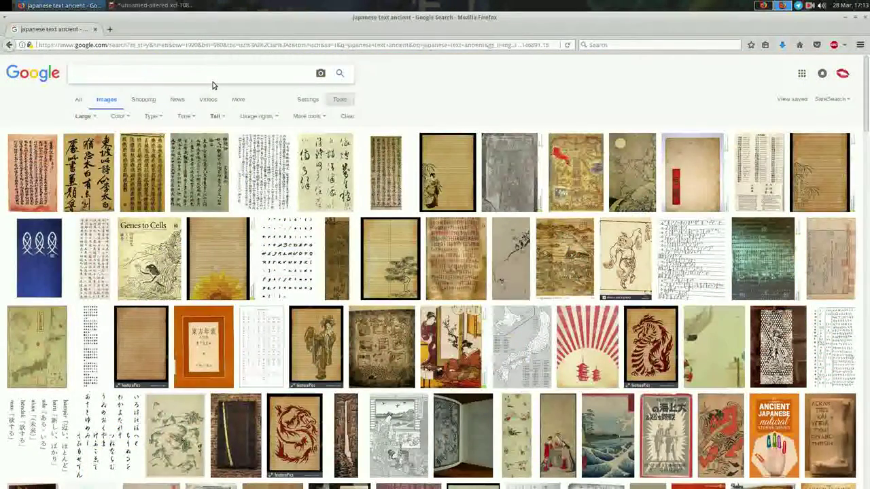
{"action": "type", "text": "greek ancient text"}
{"action": "key", "text": "Return"}
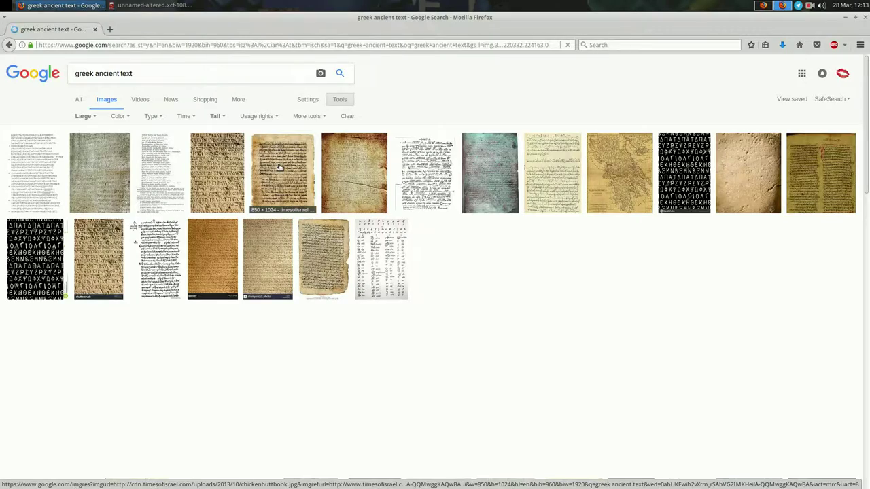
{"action": "left_click", "coordinate": [174, 75]}
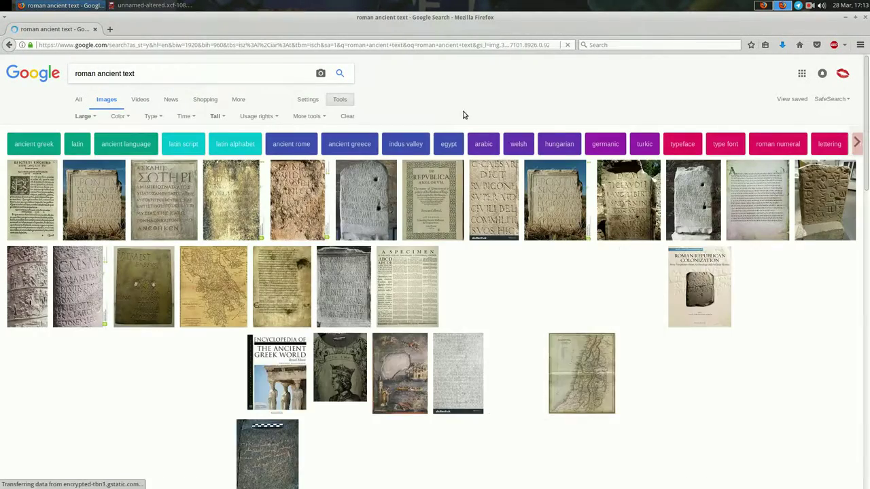
- Save the bronze diploma inscription image and open it in GIMP
{"action": "left_click", "coordinate": [640, 285]}
{"action": "right_click", "coordinate": [306, 179]}
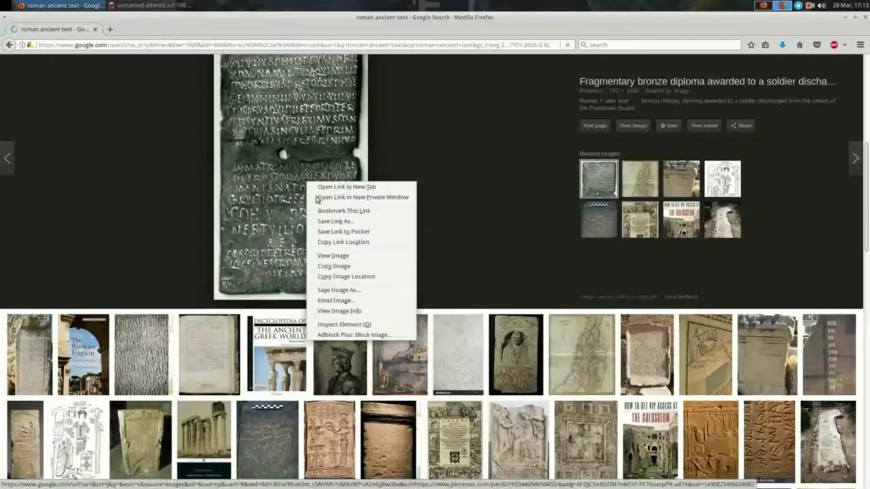
{"action": "left_click", "coordinate": [340, 305]}
{"action": "left_click", "coordinate": [167, 4]}
{"action": "key", "text": "Return"}
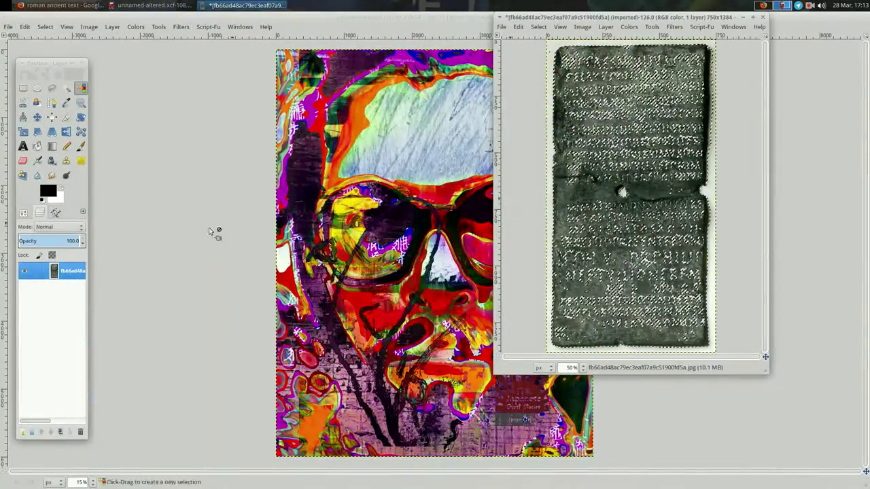
- Select the inscription lettering by colour at threshold 46.9, cut it, and discard the image
{"action": "left_click_drag", "start_coordinate": [29, 295], "coordinate": [20, 295]}
{"action": "left_click", "coordinate": [625, 178]}
{"action": "key", "text": "ctrl+x"}
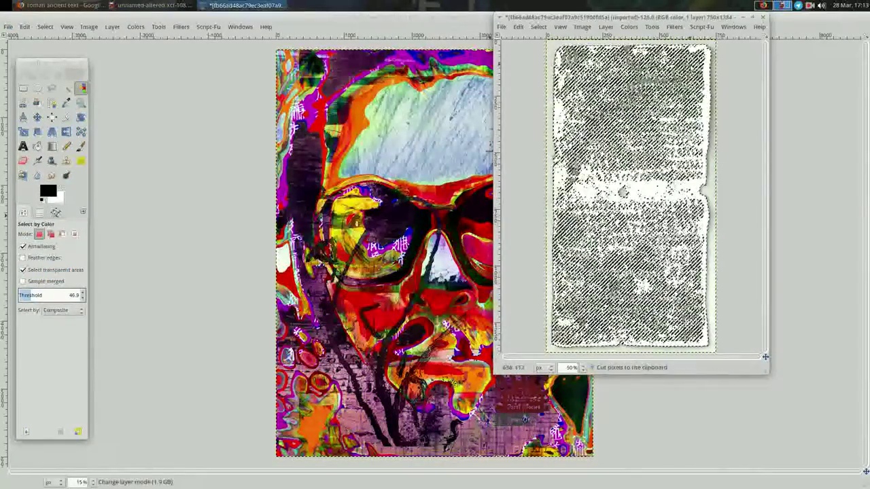
{"action": "key", "text": "ctrl+w"}
{"action": "key", "text": "ctrl+d"}
- Paste the lettering as a new enlarged layer on the left and lower it in the stack
{"action": "right_click", "coordinate": [310, 249]}
{"action": "left_click", "coordinate": [401, 330]}
{"action": "key", "text": "ctrl+l"}
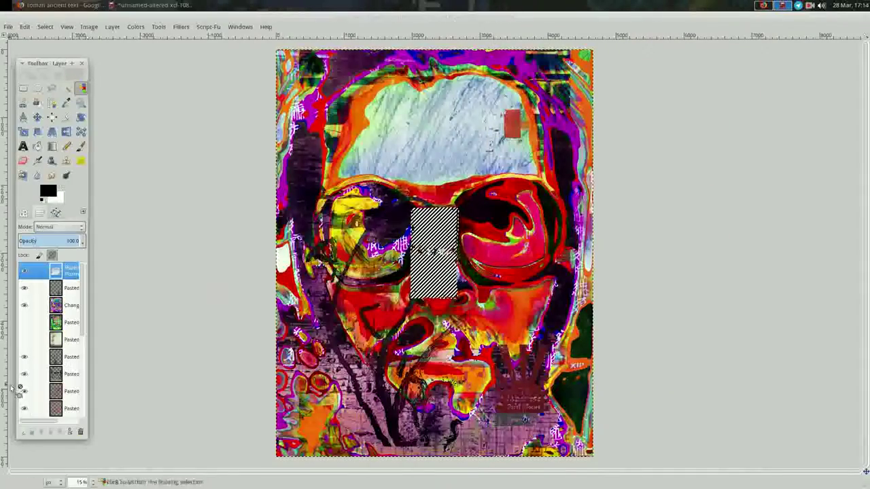
{"action": "key", "text": "ctrl+shift+n"}
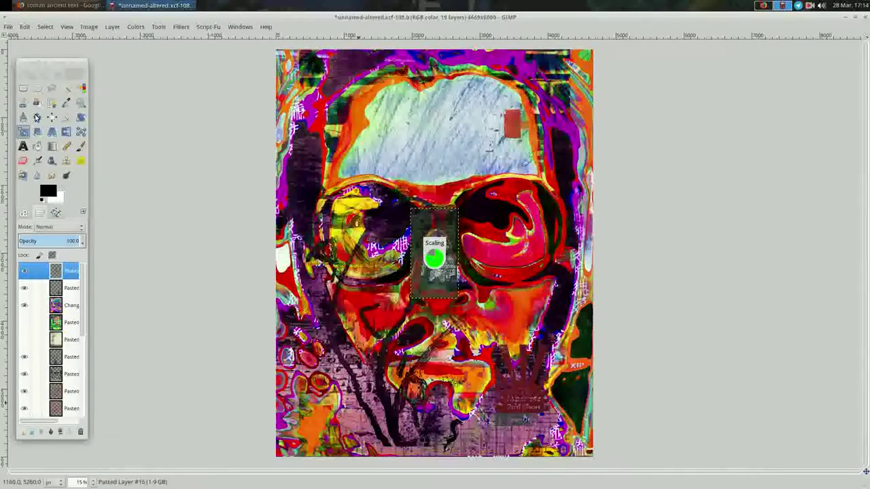
{"action": "left_click", "coordinate": [37, 117]}
{"action": "left_click", "coordinate": [51, 432]}
{"action": "left_click", "coordinate": [51, 433]}
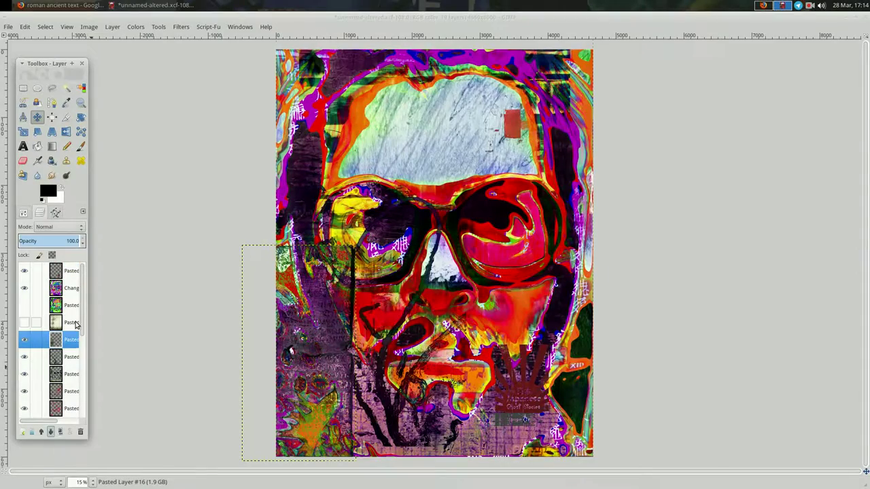
{"action": "key", "text": "alt+Tab"}
- Preview the dark stone Arabic inscription image and save it to disk
{"action": "scroll", "coordinate": [317, 305], "scroll_direction": "up", "scroll_amount": 2}
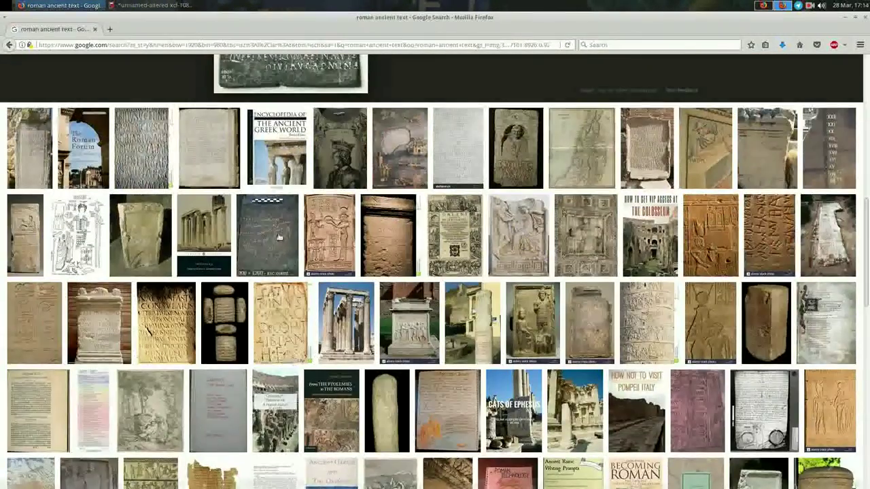
{"action": "scroll", "coordinate": [281, 235], "scroll_direction": "up", "scroll_amount": 5}
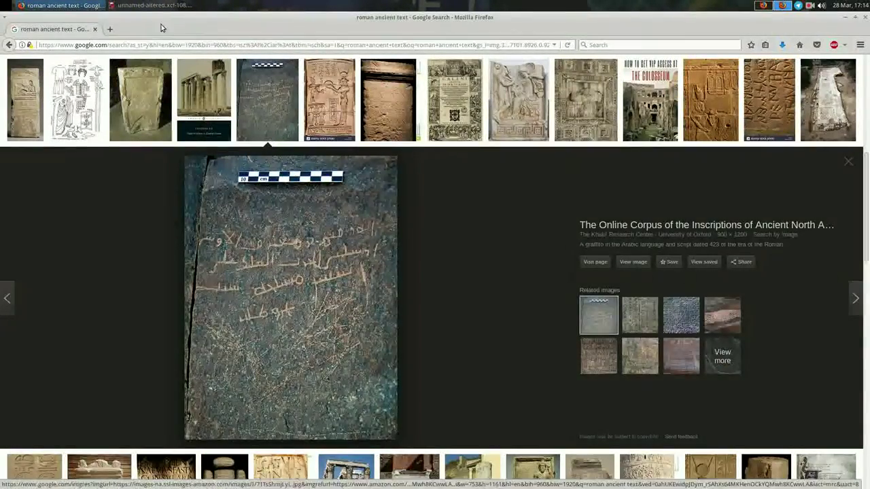
{"action": "left_click", "coordinate": [61, 5]}
{"action": "scroll", "coordinate": [427, 266], "scroll_direction": "down", "scroll_amount": 3}
{"action": "right_click", "coordinate": [296, 237]}
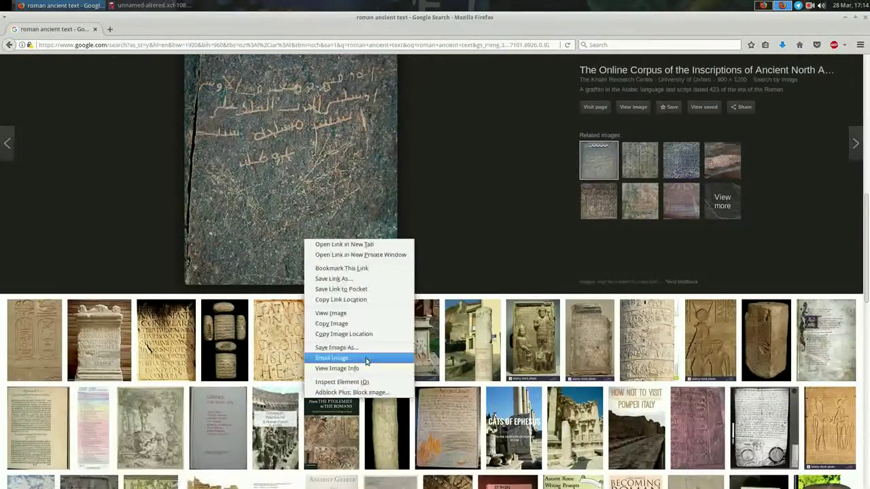
{"action": "left_click", "coordinate": [363, 358]}
- Open the saved 31_old_arabic image in GIMP
{"action": "left_click", "coordinate": [152, 6]}
{"action": "right_click", "coordinate": [227, 136]}
{"action": "left_click", "coordinate": [333, 189]}
{"action": "left_click", "coordinate": [458, 349]}
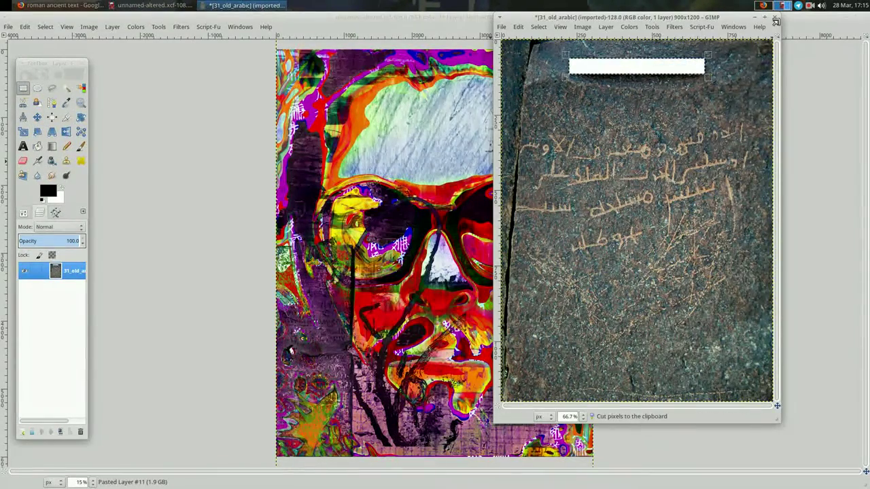
- Close 31_old_arabic, paste the checkerboard scale-bar strip into the portrait and shrink it
{"action": "left_click", "coordinate": [775, 22]}
{"action": "left_click", "coordinate": [622, 275]}
{"action": "right_click", "coordinate": [449, 183]}
{"action": "left_click", "coordinate": [524, 279]}
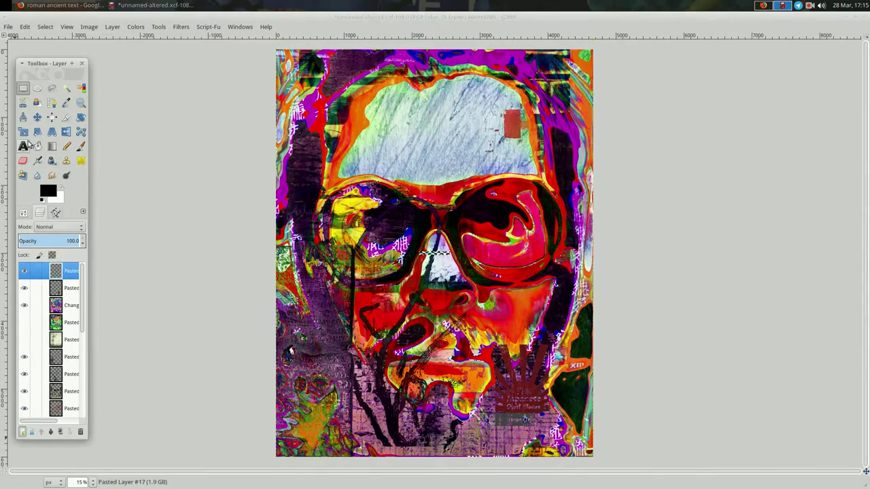
{"action": "left_click", "coordinate": [435, 254]}
{"action": "left_click", "coordinate": [763, 225]}
- Lower the strip's layer and move the scale bar across the forehead
{"action": "key", "text": "m"}
{"action": "left_click_drag", "start_coordinate": [381, 267], "coordinate": [344, 87]}
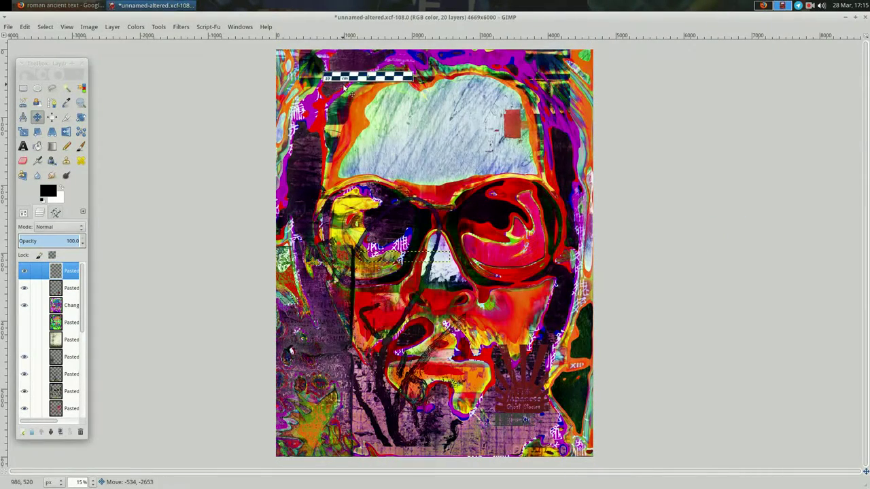
{"action": "double_click", "coordinate": [52, 432]}
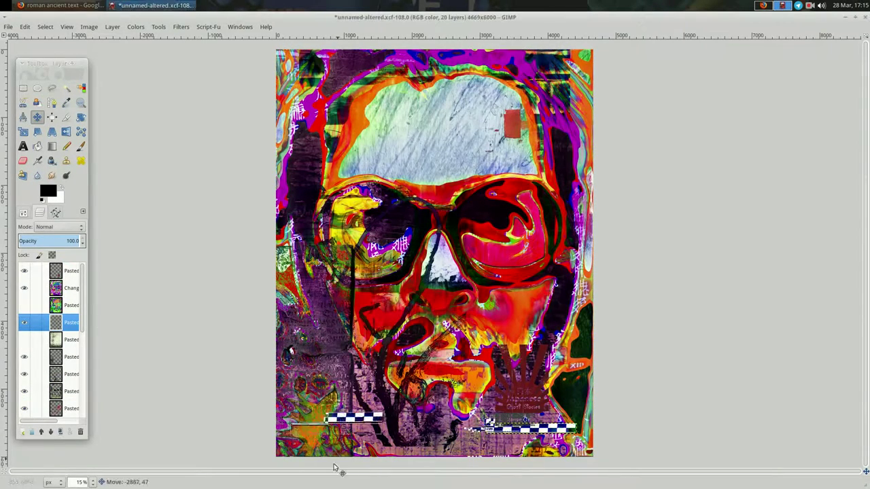
{"action": "left_click_drag", "start_coordinate": [328, 480], "coordinate": [334, 99]}
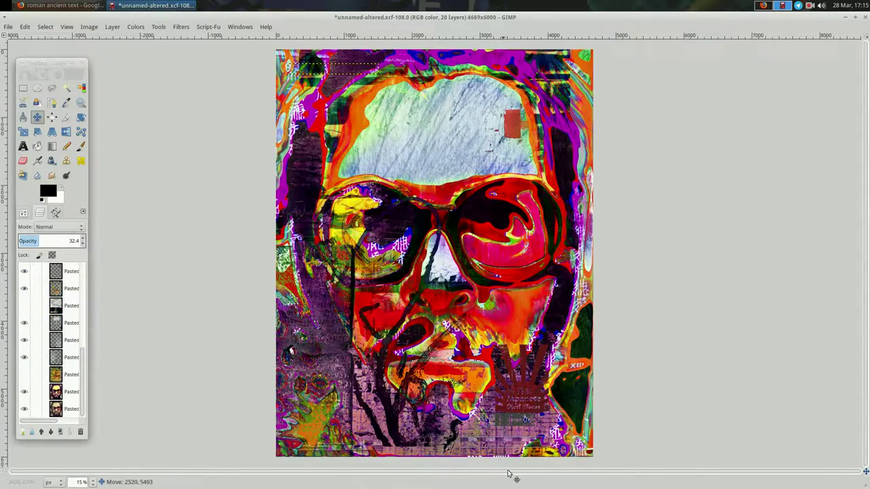
{"action": "left_click_drag", "start_coordinate": [530, 386], "coordinate": [507, 195]}
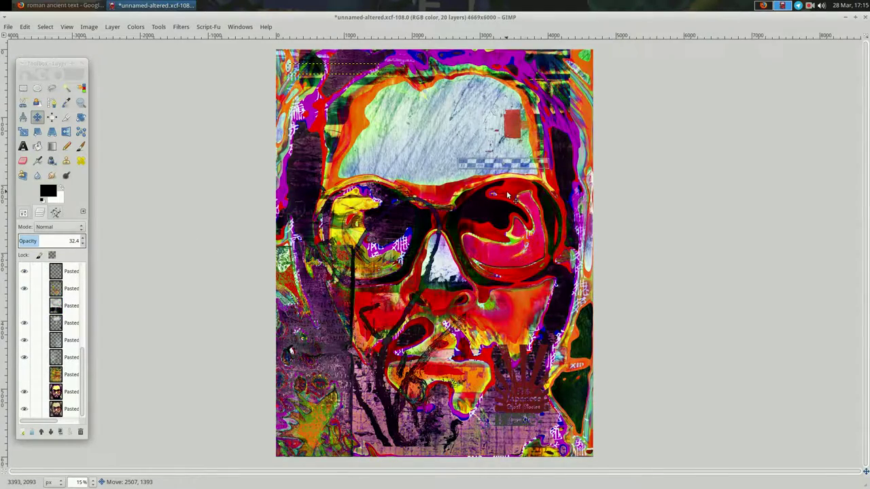
{"action": "left_click", "coordinate": [67, 397]}
{"action": "left_click", "coordinate": [62, 5]}
{"action": "scroll", "coordinate": [142, 203], "scroll_direction": "up", "scroll_amount": 5}
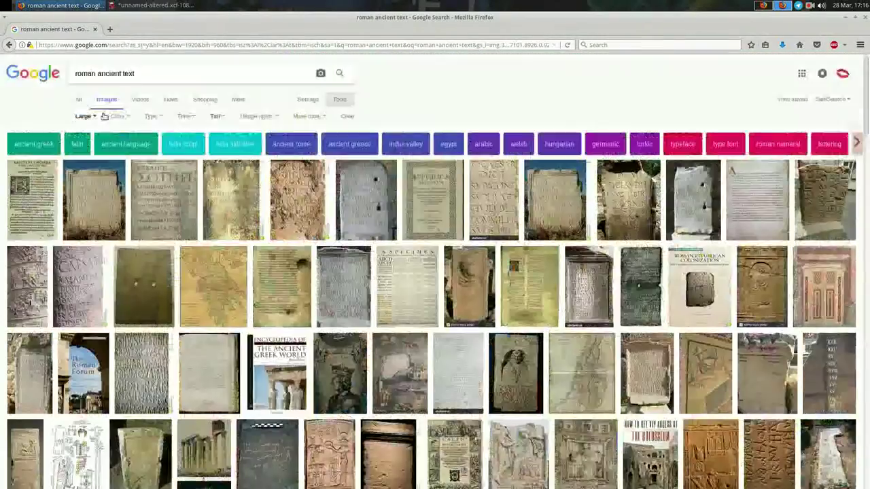
- Replace the image search query with 'greek text'
{"action": "triple_click", "coordinate": [142, 73]}
{"action": "key", "text": "BackSpace"}
{"action": "type", "text": "greek tex"}
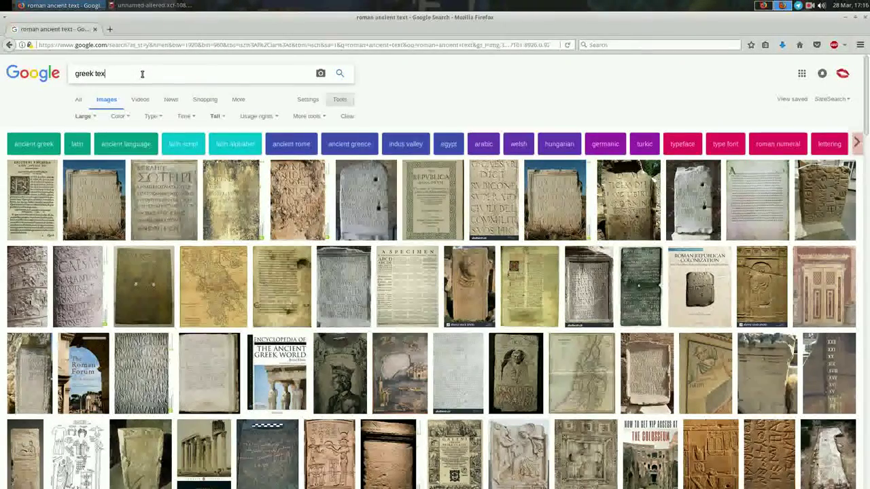
{"action": "type", "text": "t"}
{"action": "key", "text": "Return"}
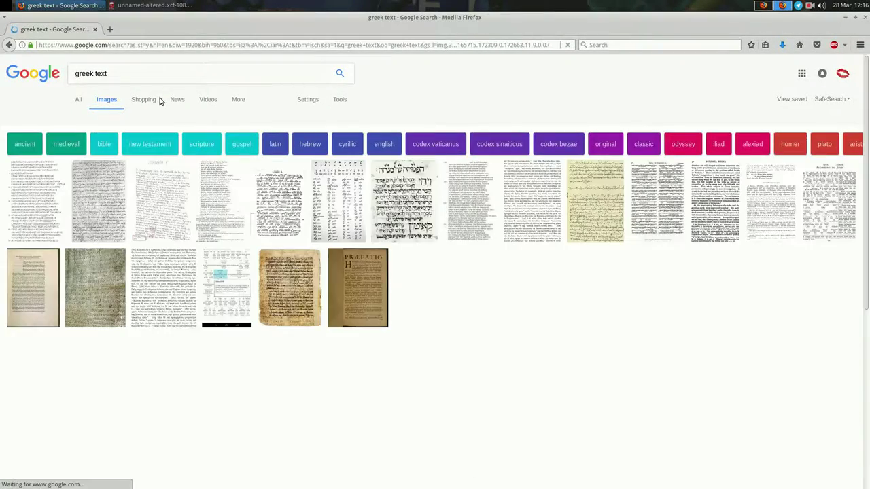
- Preview the Greek text of Secret Mark manuscript and save the image
{"action": "left_click", "coordinate": [96, 183]}
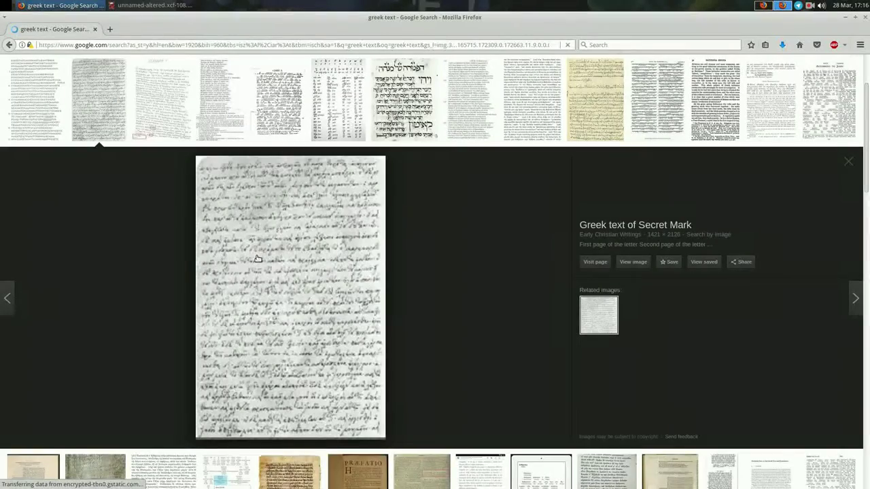
{"action": "middle_click", "coordinate": [294, 261]}
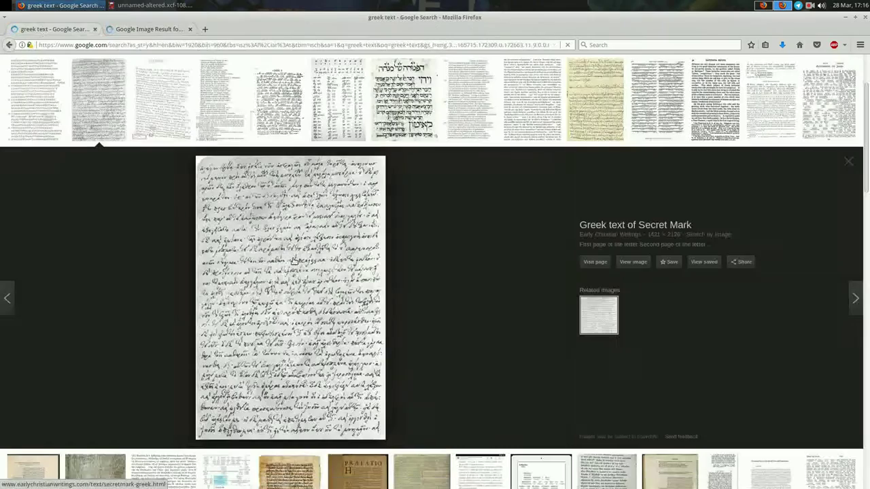
{"action": "right_click", "coordinate": [294, 261]}
{"action": "left_click", "coordinate": [349, 368]}
- Open the saved secmark-2 manuscript in GIMP and cut a piece of it
{"action": "left_click", "coordinate": [149, 5]}
{"action": "right_click", "coordinate": [223, 165]}
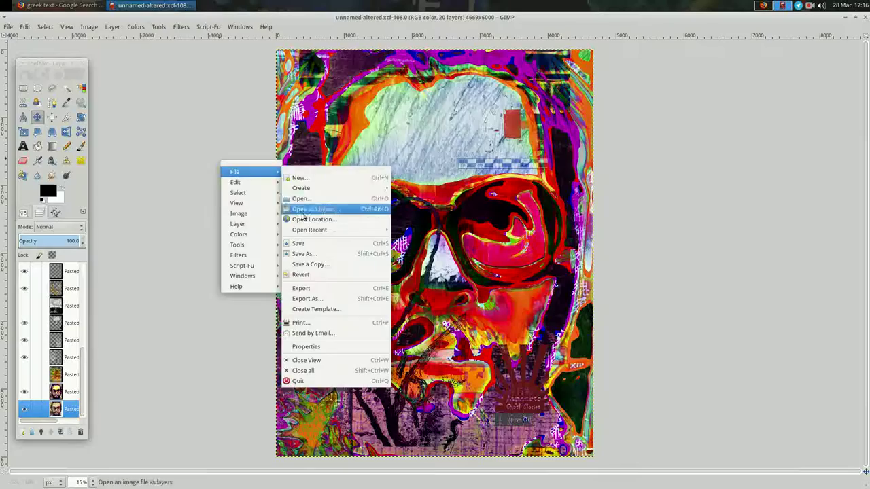
{"action": "left_click", "coordinate": [304, 199]}
{"action": "right_click", "coordinate": [588, 188]}
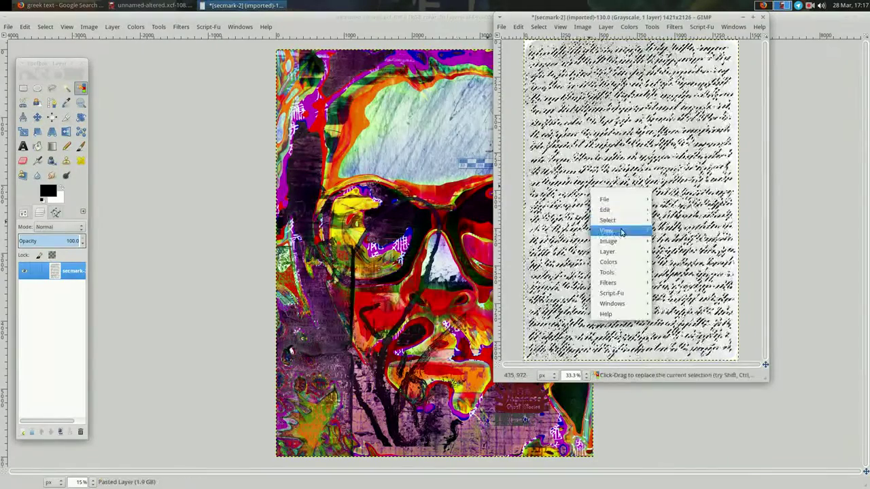
{"action": "left_click", "coordinate": [680, 265]}
- Paste the manuscript piece into the portrait, adjust it with Curves, lower it, and place it over the left eye
{"action": "left_click", "coordinate": [153, 5]}
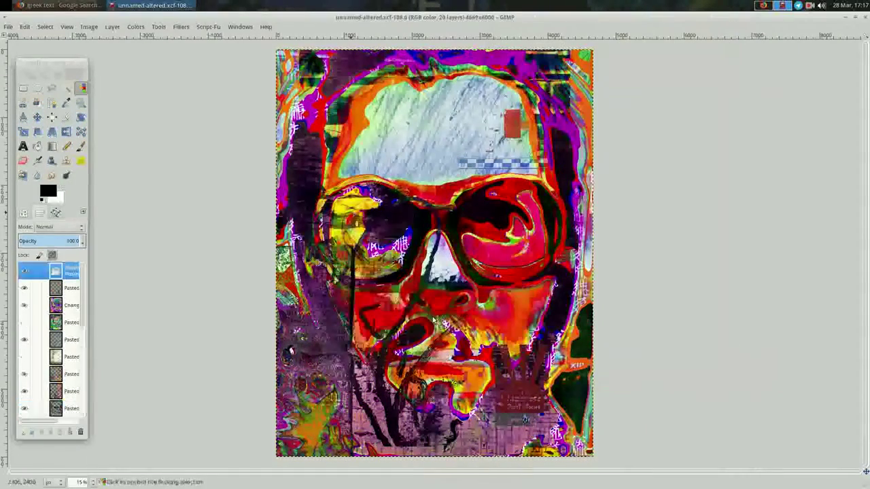
{"action": "key", "text": "ctrl+v"}
{"action": "right_click", "coordinate": [236, 215]}
{"action": "left_click", "coordinate": [318, 327]}
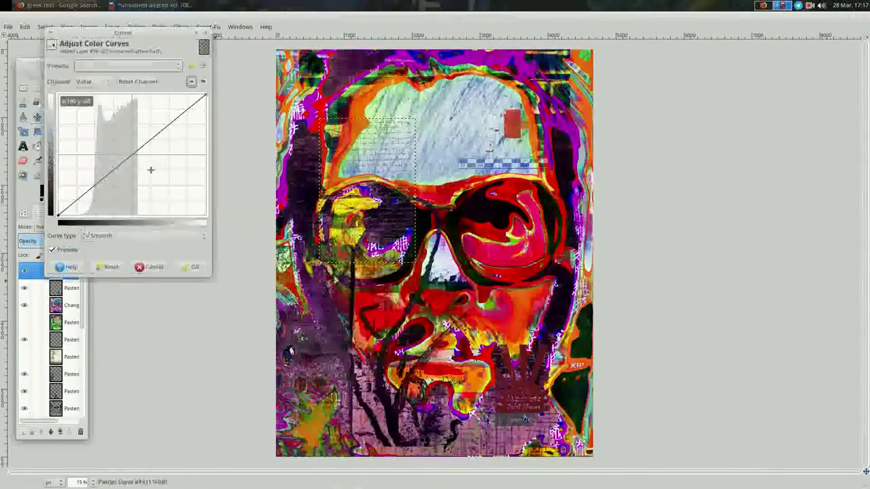
{"action": "left_click_drag", "start_coordinate": [150, 169], "coordinate": [159, 190]}
{"action": "left_click", "coordinate": [191, 266]}
{"action": "left_click", "coordinate": [50, 431]}
{"action": "left_click", "coordinate": [50, 431]}
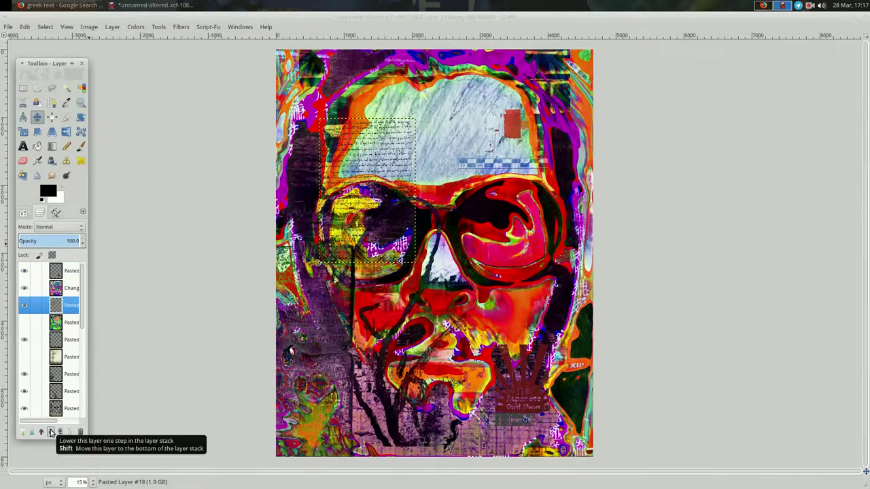
{"action": "left_click_drag", "start_coordinate": [274, 309], "coordinate": [244, 394]}
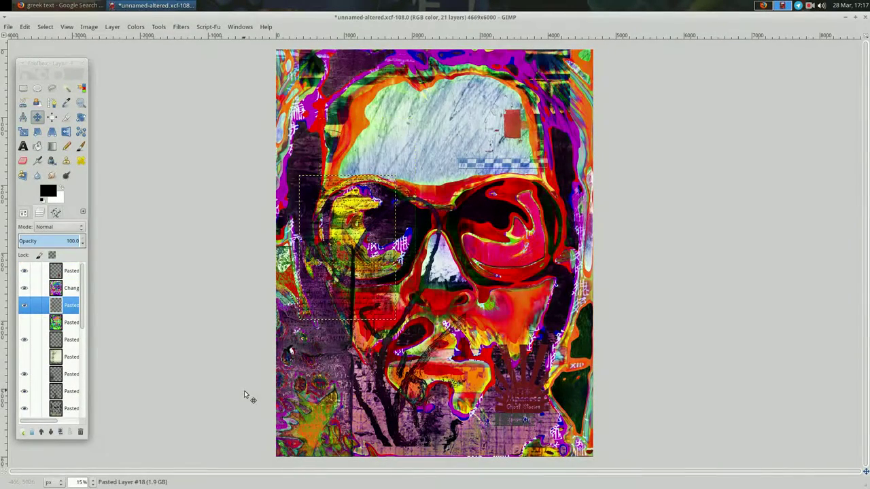
- Save the Hebrew manuscript image from Firefox
{"action": "key", "text": "alt+Tab"}
{"action": "right_click", "coordinate": [250, 190]}
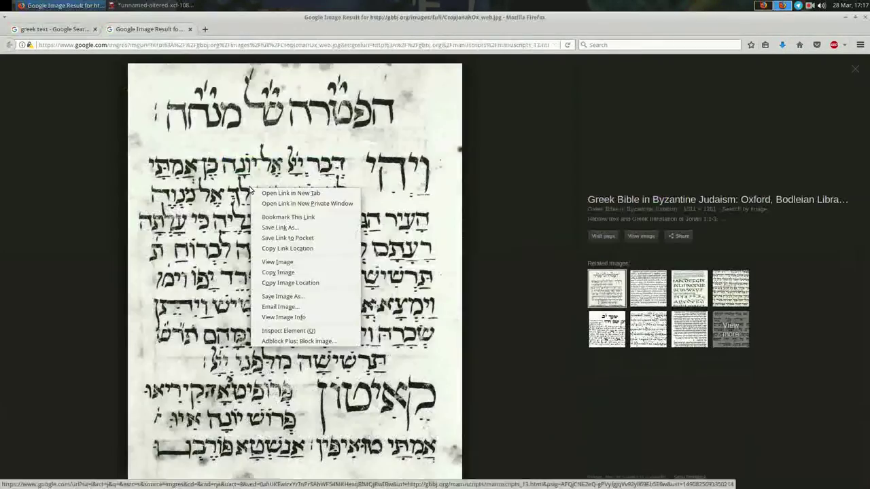
{"action": "left_click", "coordinate": [283, 296]}
{"action": "key", "text": "Return"}
{"action": "key", "text": "alt+Tab"}
{"action": "right_click", "coordinate": [228, 188]}
- Open CropJonahOx_web.jpg, copy the whole page and paste it into the portrait
{"action": "left_click", "coordinate": [324, 235]}
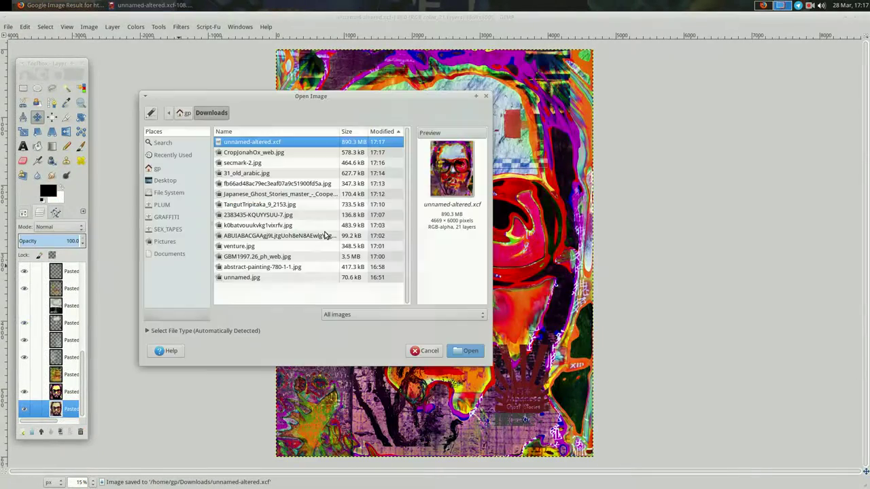
{"action": "double_click", "coordinate": [252, 152]}
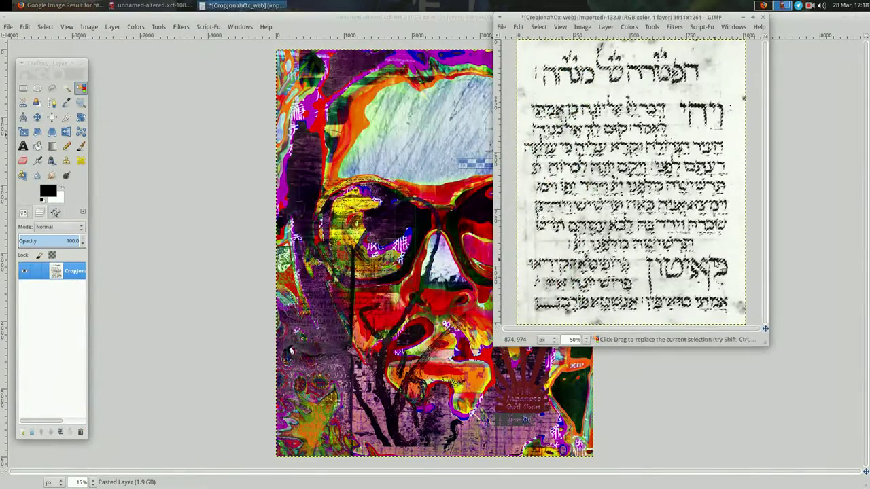
{"action": "key", "text": "ctrl+c"}
{"action": "key", "text": "ctrl+w"}
{"action": "right_click", "coordinate": [431, 200]}
{"action": "left_click", "coordinate": [524, 299]}
- Make the pasted page a new layer, lower it and position it on the forehead
{"action": "left_click", "coordinate": [23, 431]}
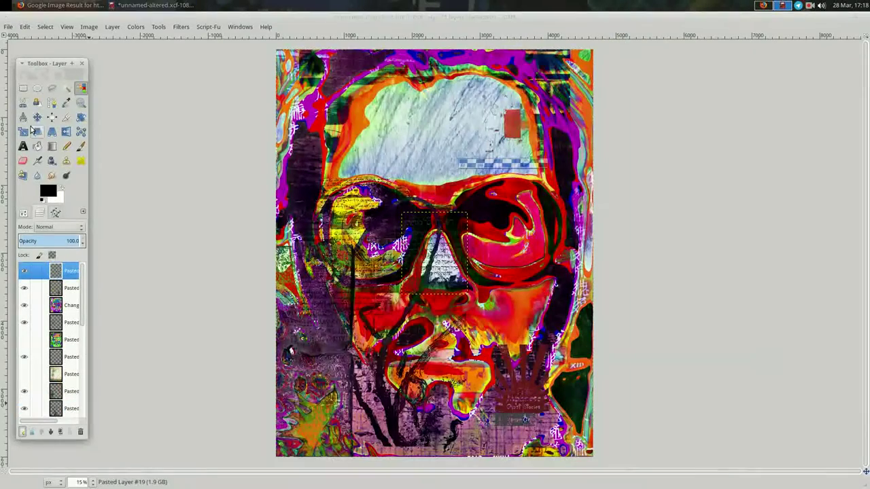
{"action": "mouse_move", "coordinate": [494, 182]}
{"action": "left_mouse_down"}
{"action": "mouse_move", "coordinate": [491, 173]}
{"action": "mouse_move", "coordinate": [561, 214]}
{"action": "left_mouse_up"}
{"action": "left_click", "coordinate": [51, 431]}
{"action": "left_click", "coordinate": [50, 431]}
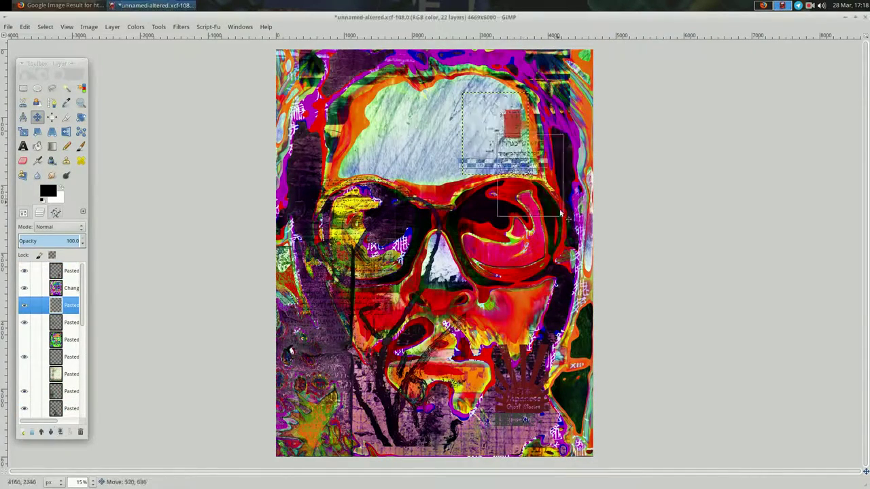
{"action": "left_click", "coordinate": [411, 371]}
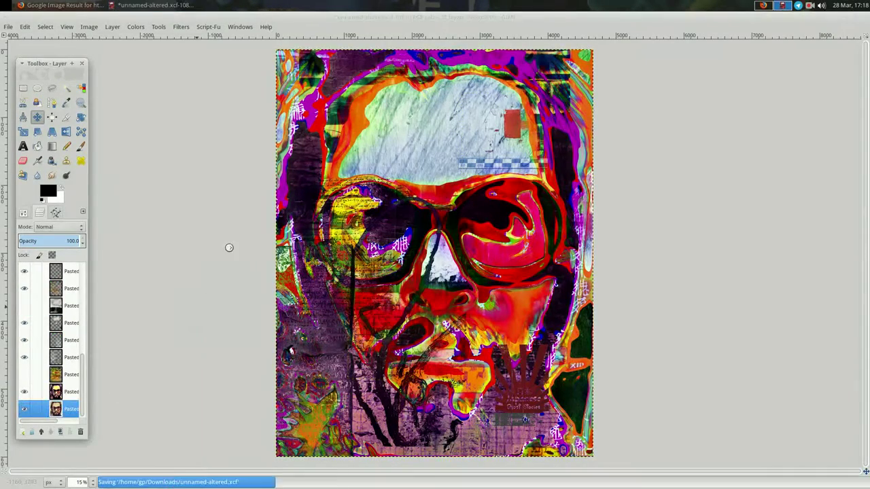
{"action": "key", "text": "alt+Tab"}
{"action": "key", "text": "alt+Left"}
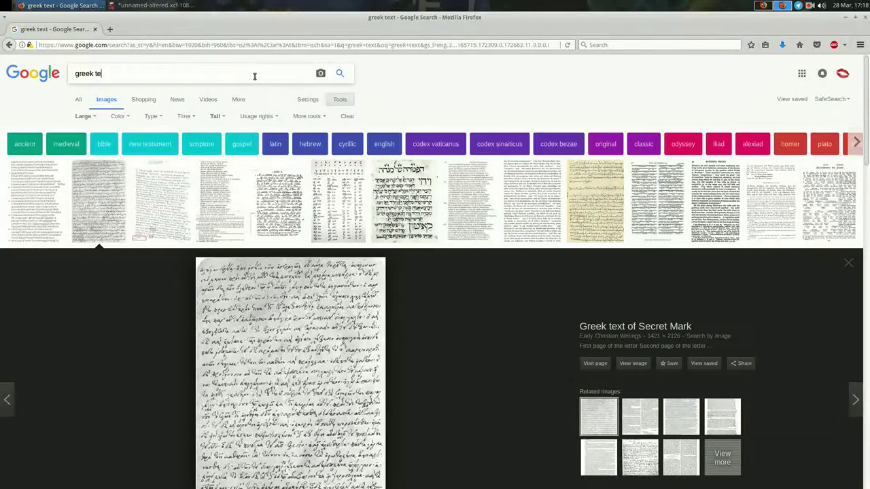
- Search 'abstract image text painting' and save the pink-and-orange circle painting to Downloads
{"action": "key", "text": "BackSpace"}
{"action": "key", "text": "BackSpace"}
{"action": "key", "text": "BackSpace"}
{"action": "type", "text": "abstract image text painting"}
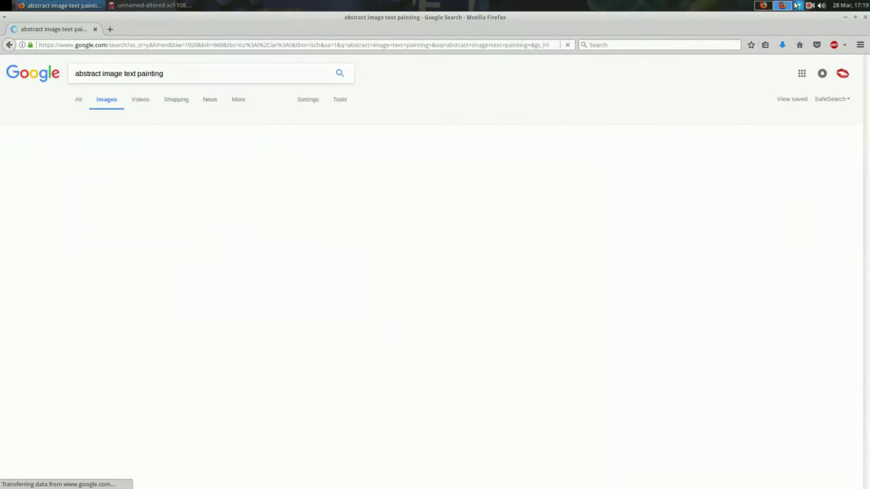
{"action": "scroll", "coordinate": [365, 228], "scroll_direction": "down", "scroll_amount": 2}
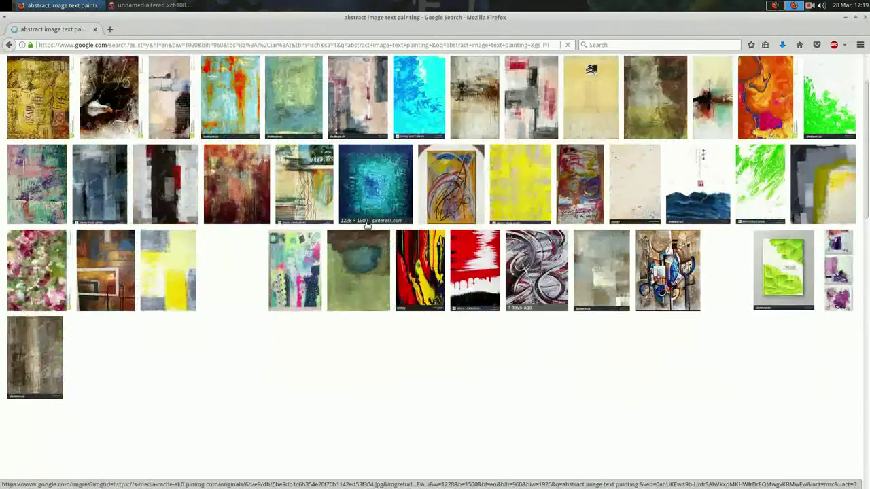
{"action": "scroll", "coordinate": [369, 225], "scroll_direction": "down", "scroll_amount": 5}
{"action": "left_click", "coordinate": [153, 266]}
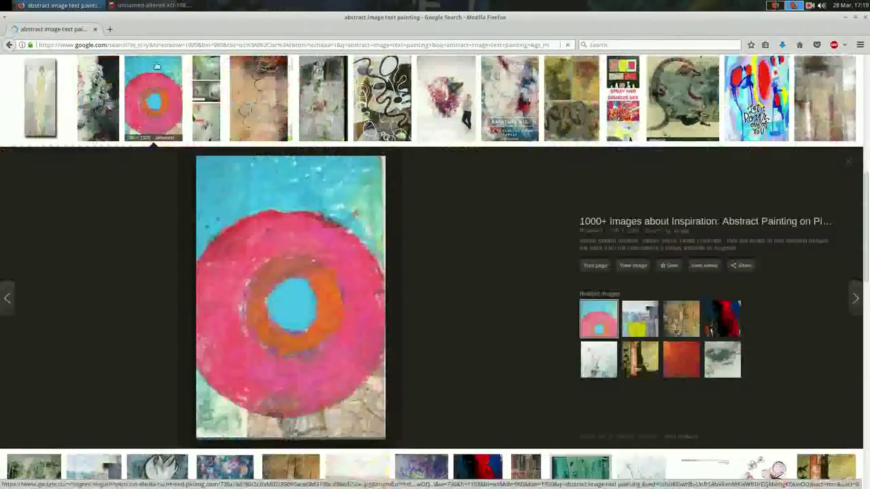
{"action": "right_click", "coordinate": [244, 266]}
{"action": "left_click", "coordinate": [284, 351]}
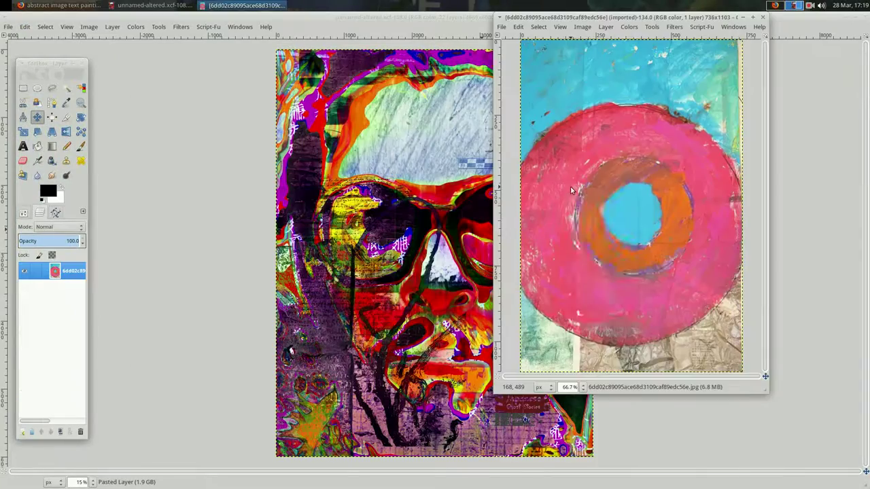
- Scale the pink circle painting to 4669 pixels wide and paste it into the collage as a new layer
{"action": "right_click", "coordinate": [572, 193]}
{"action": "left_click", "coordinate": [647, 326]}
{"action": "left_click", "coordinate": [722, 399]}
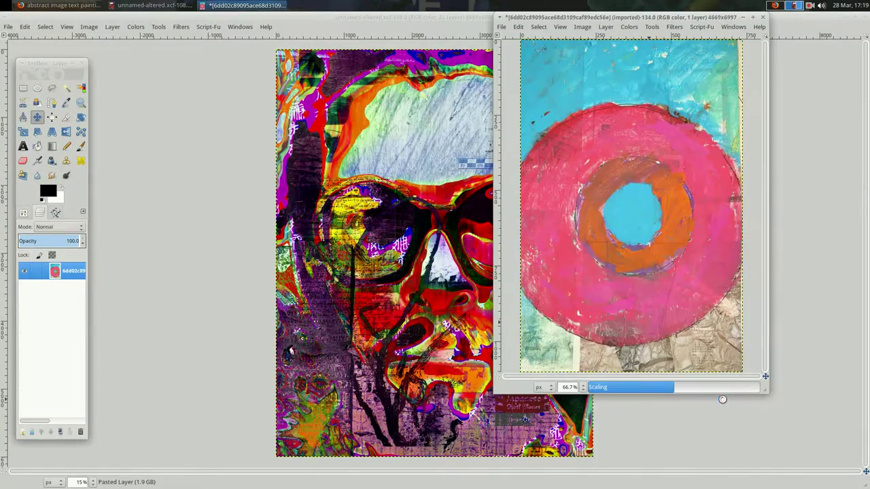
{"action": "right_click", "coordinate": [650, 146]}
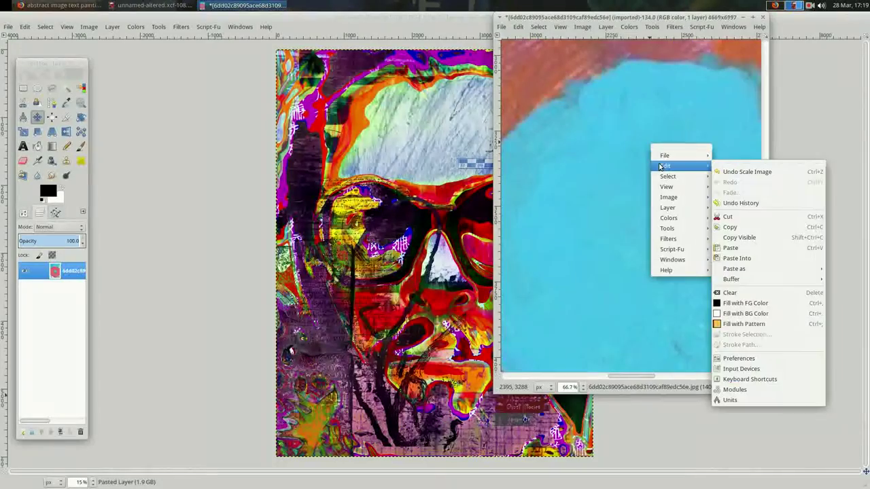
{"action": "left_click", "coordinate": [727, 218]}
{"action": "key", "text": "ctrl+v"}
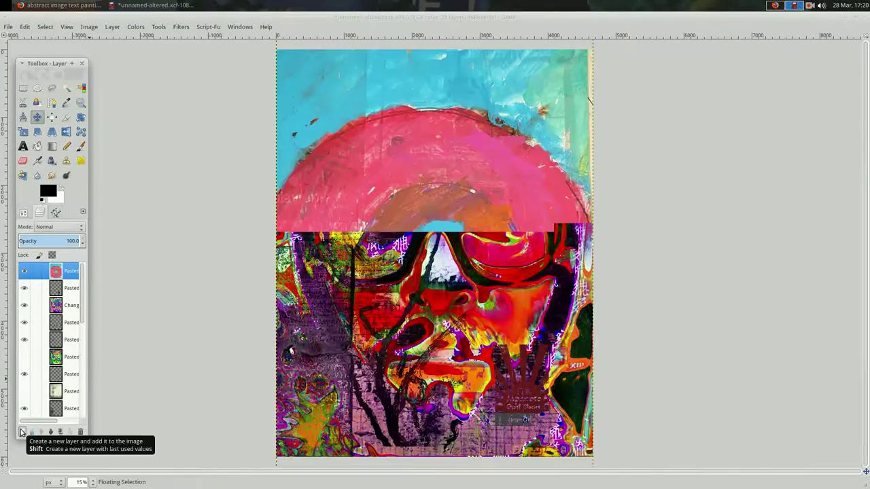
{"action": "left_click", "coordinate": [22, 431]}
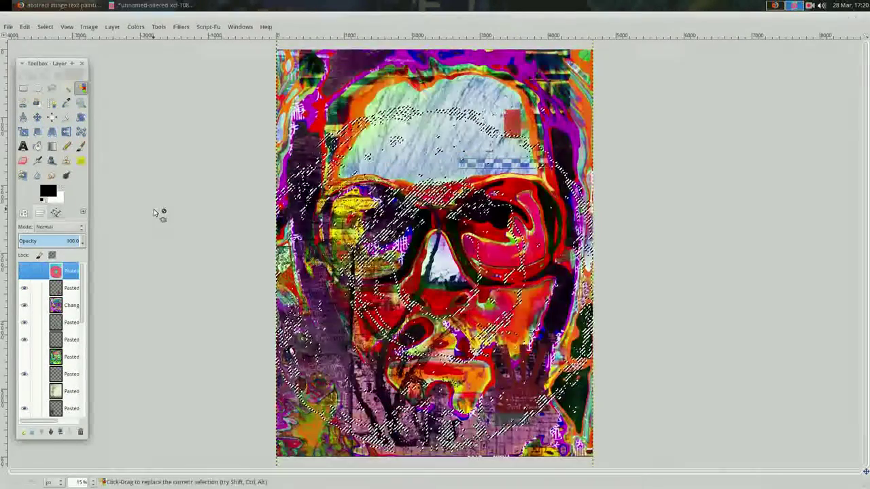
- Lower the pink circle layer to the bottom of the stack and save the collage
{"action": "key", "text": "ctrl+c"}
{"action": "left_click", "coordinate": [52, 432]}
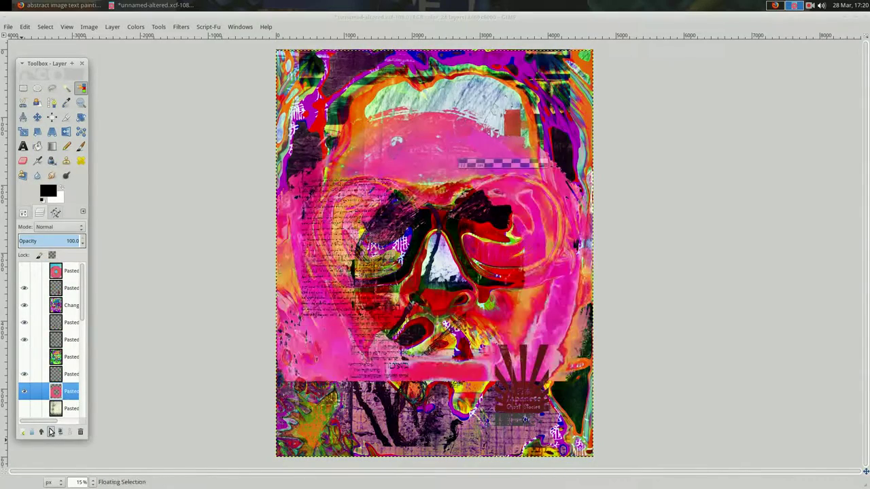
{"action": "left_click", "coordinate": [52, 432]}
{"action": "left_click", "coordinate": [51, 432]}
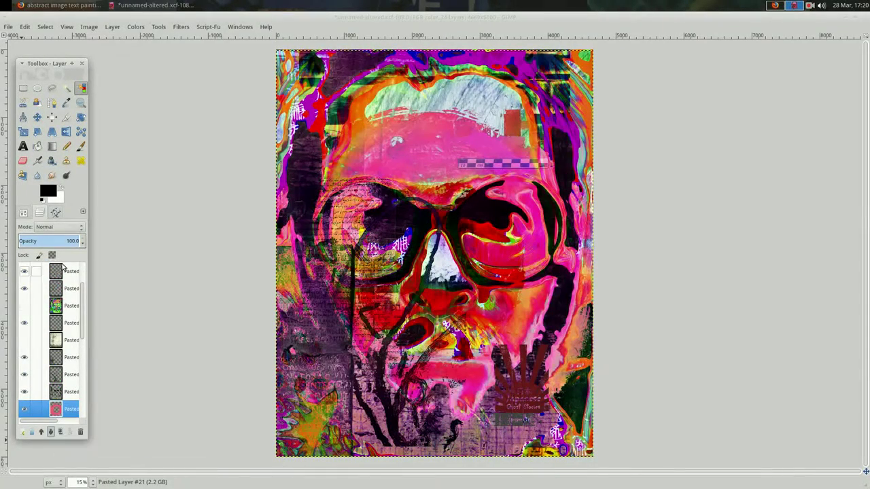
{"action": "key", "text": "ctrl+s"}
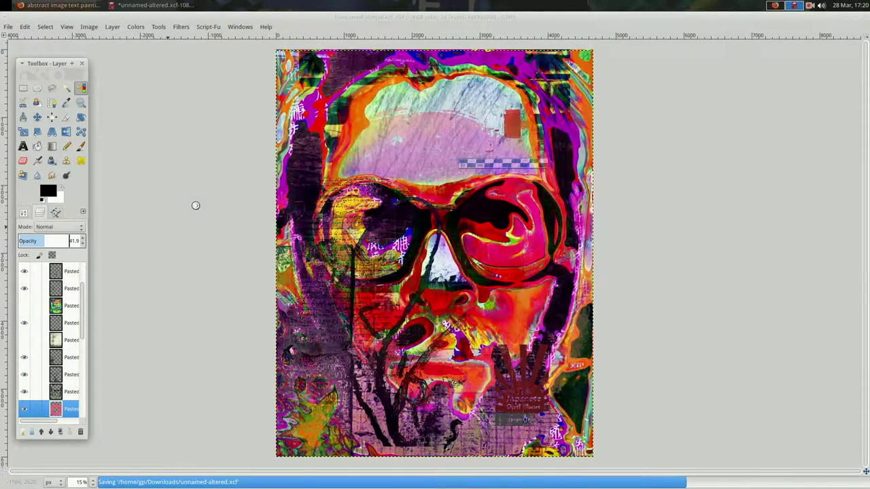
{"action": "key", "text": "alt+Tab"}
{"action": "left_click", "coordinate": [568, 116]}
- Scroll the image results and preview the grey concentric-rings textured painting
{"action": "scroll", "coordinate": [411, 244], "scroll_direction": "down", "scroll_amount": 5}
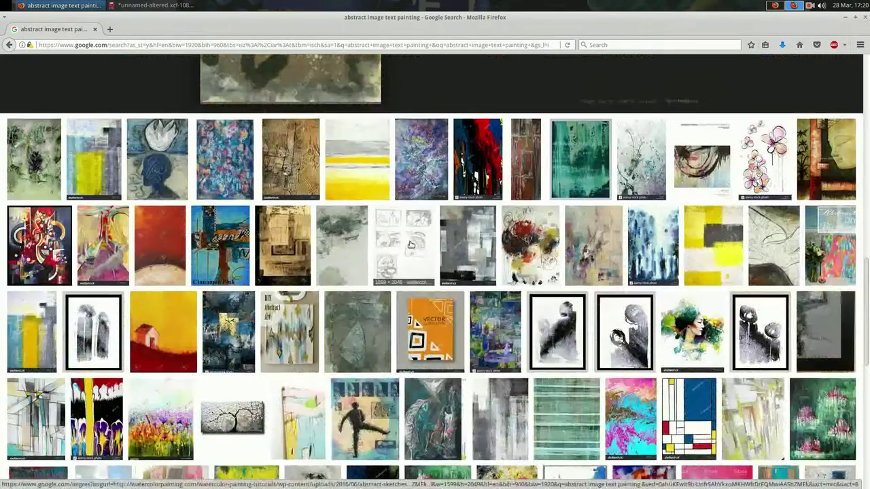
{"action": "left_click", "coordinate": [280, 271]}
{"action": "scroll", "coordinate": [286, 272], "scroll_direction": "down", "scroll_amount": 5}
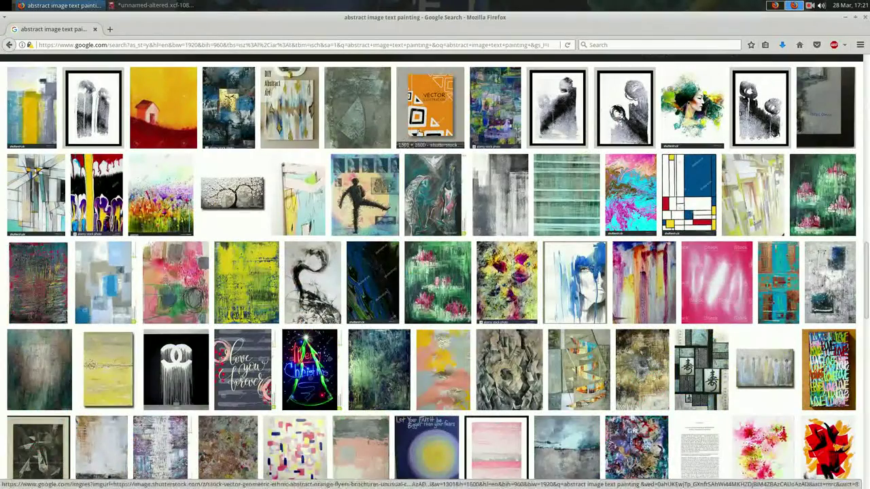
{"action": "scroll", "coordinate": [555, 193], "scroll_direction": "down", "scroll_amount": 5}
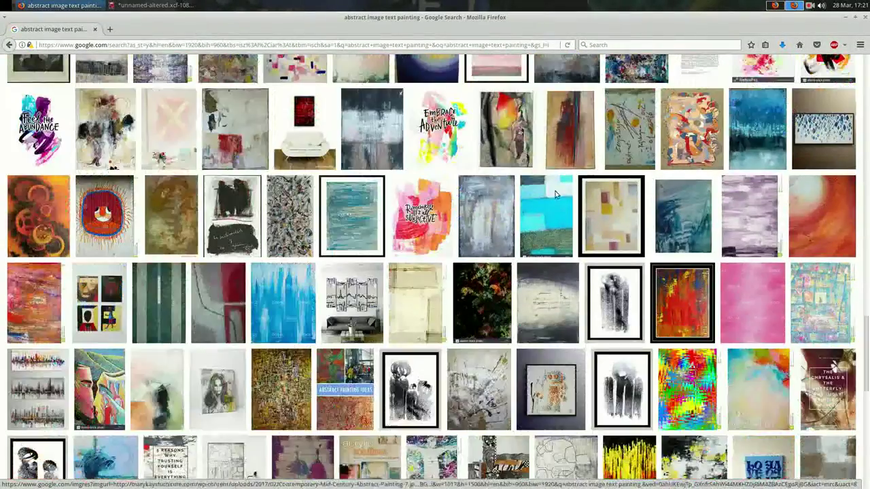
{"action": "scroll", "coordinate": [264, 238], "scroll_direction": "down", "scroll_amount": 2}
{"action": "scroll", "coordinate": [263, 237], "scroll_direction": "down", "scroll_amount": 4}
{"action": "left_click", "coordinate": [152, 191]}
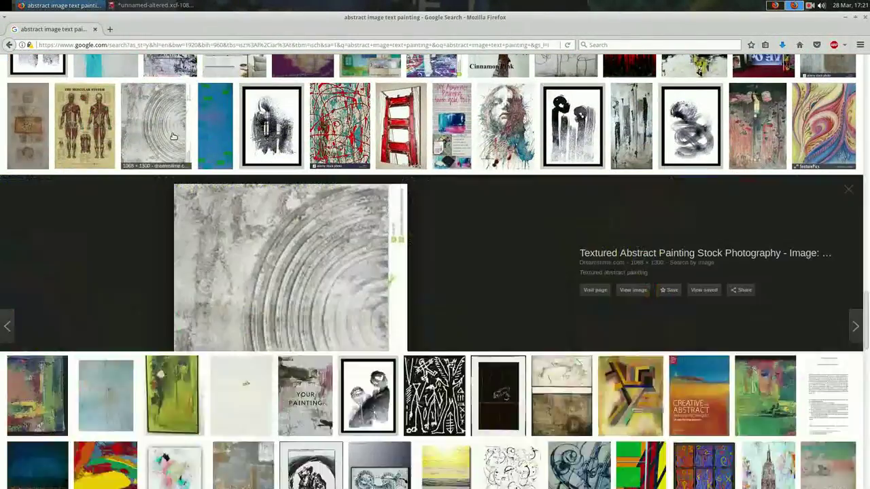
- Save the textured rings painting to Downloads as textured-abstract-painting-4199732.jpg
{"action": "left_click", "coordinate": [139, 5]}
{"action": "left_click", "coordinate": [93, 5]}
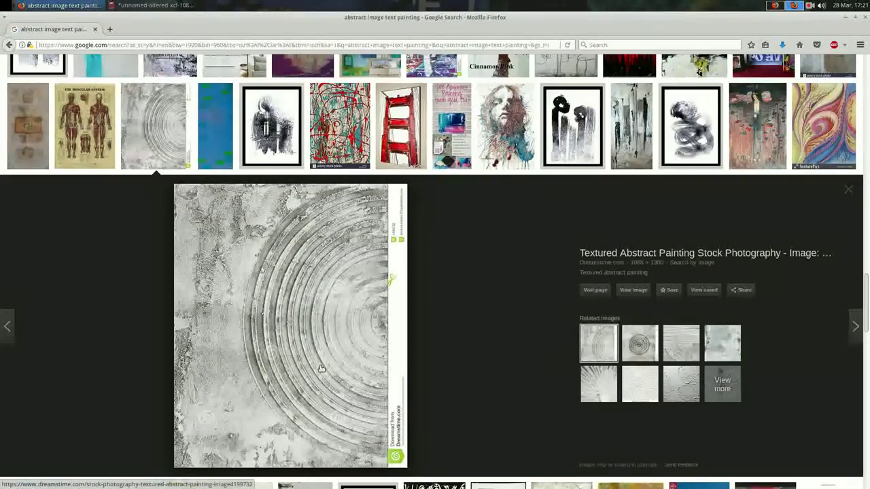
{"action": "left_click", "coordinate": [153, 4]}
{"action": "left_click", "coordinate": [61, 5]}
{"action": "right_click", "coordinate": [233, 204]}
{"action": "left_click", "coordinate": [264, 279]}
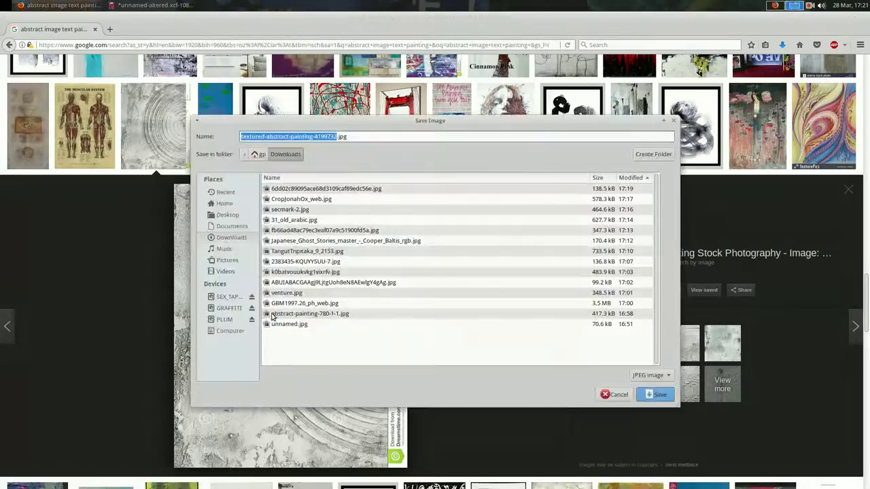
- Open textured-abstract-painting-4199732.jpg in GIMP
{"action": "left_click", "coordinate": [153, 5]}
{"action": "right_click", "coordinate": [202, 144]}
{"action": "left_click", "coordinate": [268, 169]}
{"action": "double_click", "coordinate": [268, 169]}
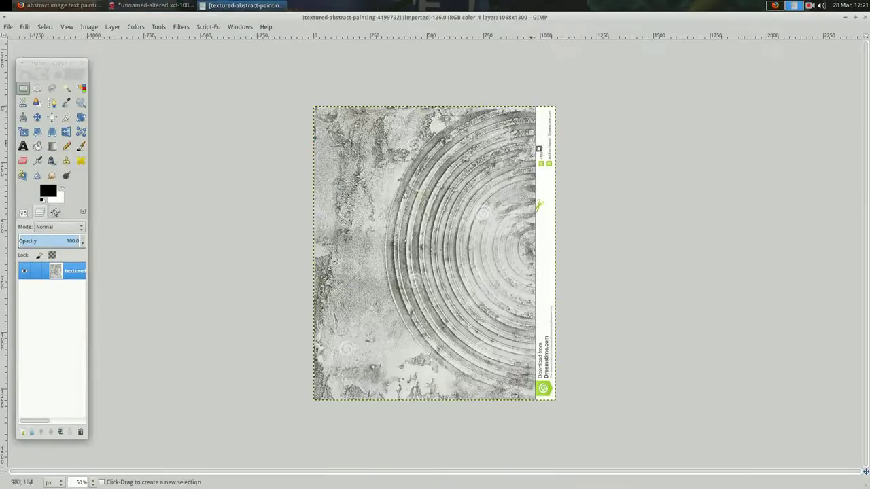
- Cut the whole textured painting and close it, discarding changes
{"action": "key", "text": "ctrl+x"}
{"action": "key", "text": "ctrl+w"}
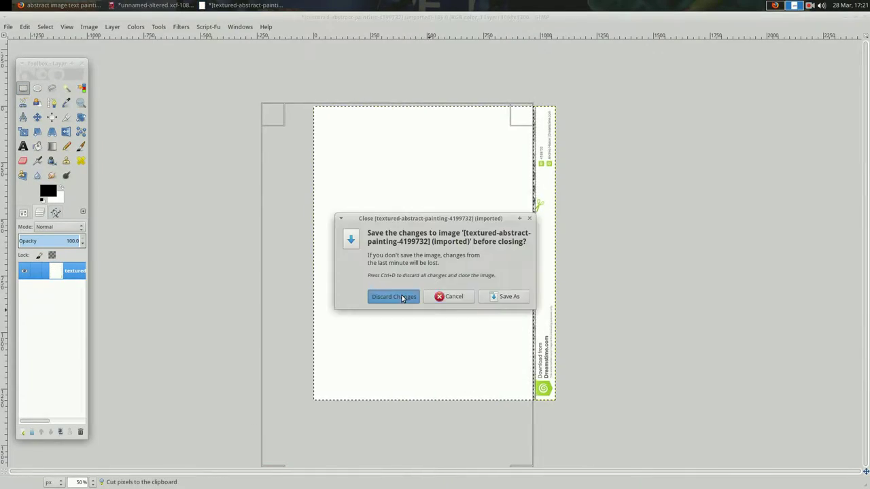
{"action": "left_click", "coordinate": [451, 296]}
{"action": "right_click", "coordinate": [340, 220]}
{"action": "left_click", "coordinate": [447, 324]}
- Move the pasted ring texture to the top-right and stretch it over most of the portrait
{"action": "left_click_drag", "start_coordinate": [435, 251], "coordinate": [413, 122]}
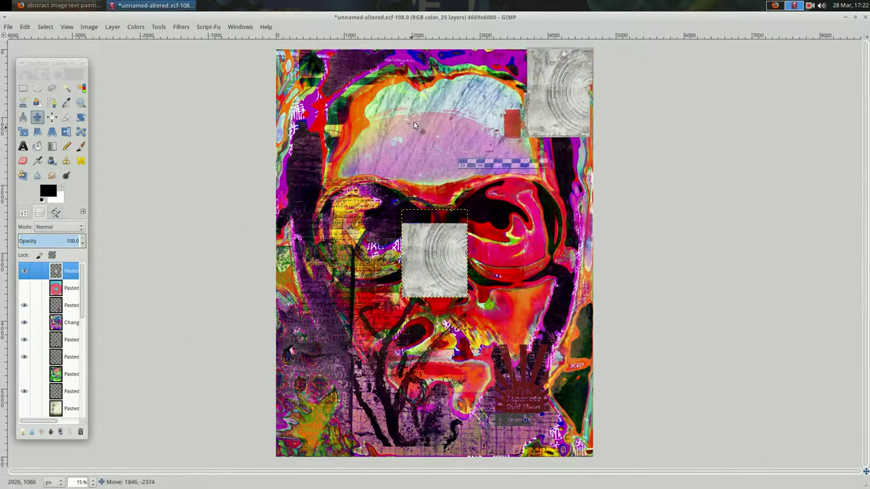
{"action": "key", "text": "shift+t"}
{"action": "left_click_drag", "start_coordinate": [530, 136], "coordinate": [332, 466]}
{"action": "key", "text": "Return"}
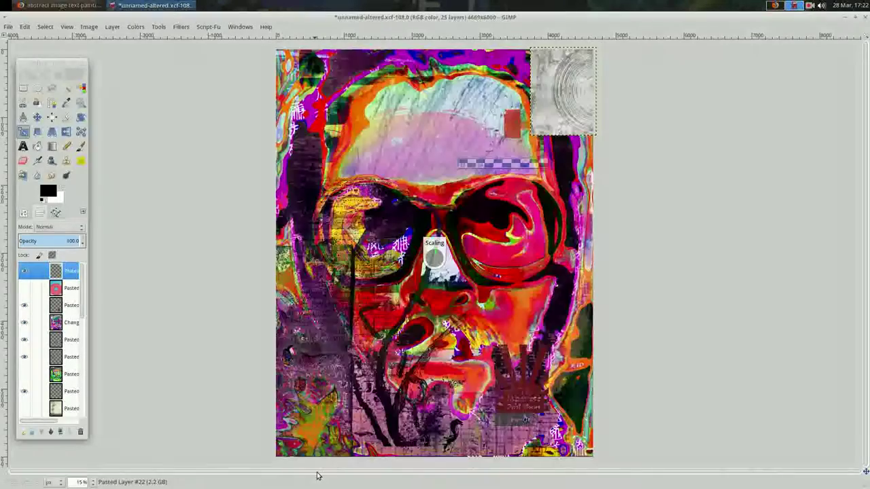
{"action": "key", "text": "alt+Tab"}
{"action": "scroll", "coordinate": [237, 335], "scroll_direction": "down", "scroll_amount": 5}
- Preview two paintings in Firefox, then cut away the lower part of the texture layer in GIMP
{"action": "left_click", "coordinate": [254, 95]}
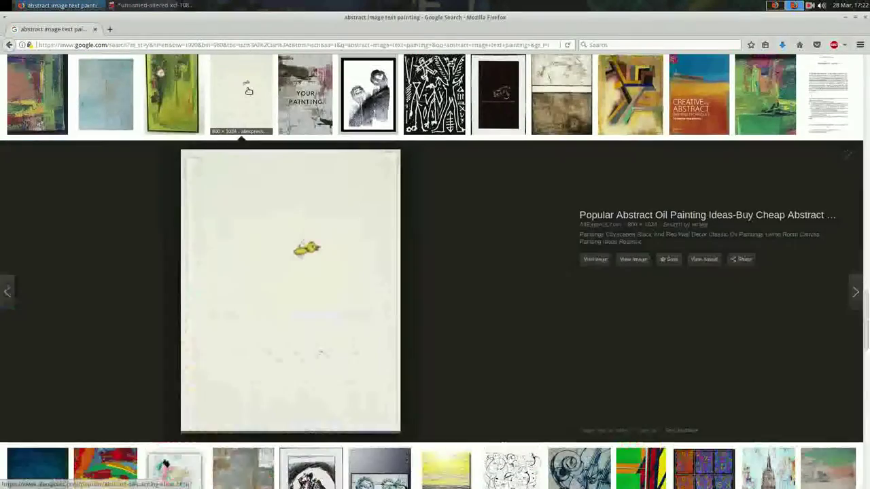
{"action": "left_click", "coordinate": [513, 93]}
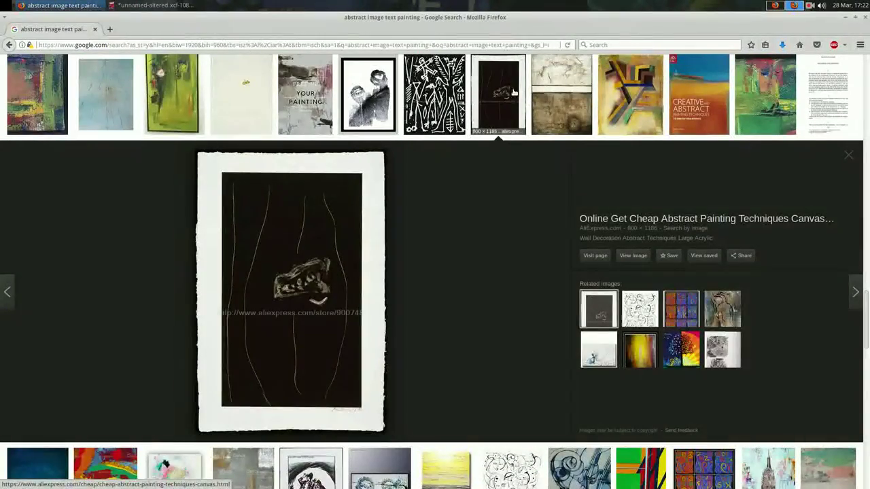
{"action": "left_click", "coordinate": [162, 6]}
{"action": "right_click", "coordinate": [144, 229]}
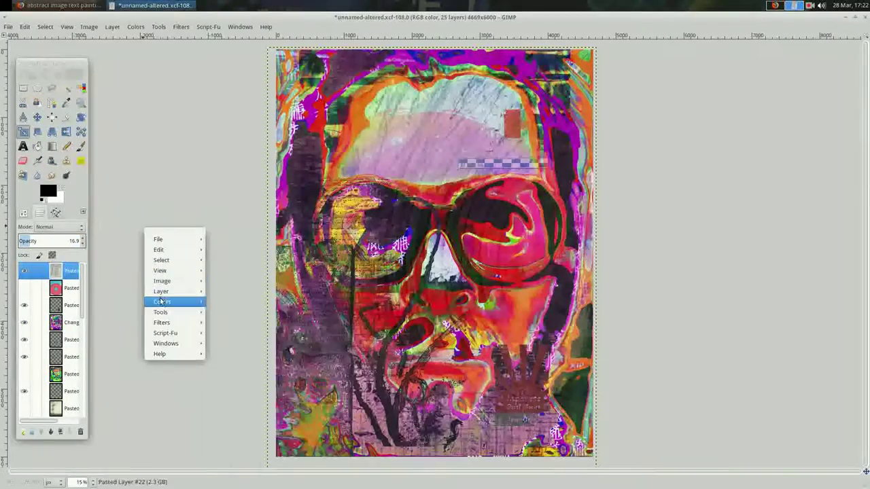
{"action": "left_click", "coordinate": [231, 387]}
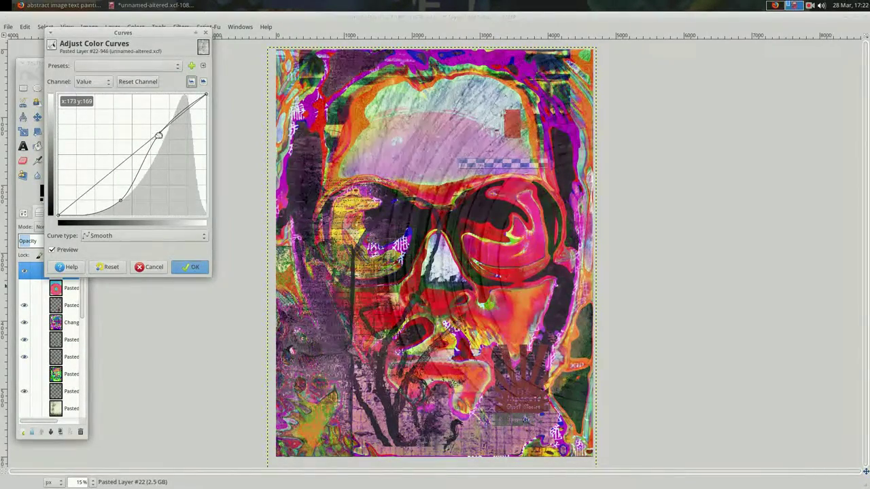
{"action": "left_click", "coordinate": [150, 266]}
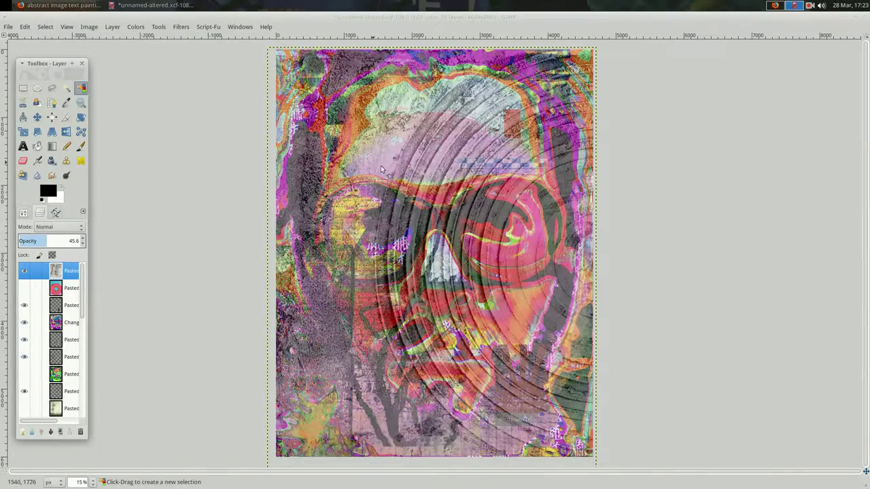
{"action": "key", "text": "ctrl+x"}
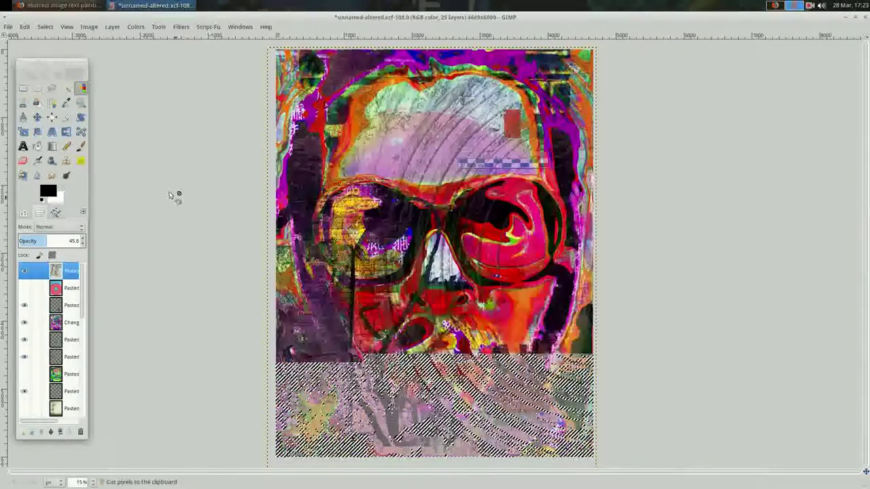
- Darken the ring texture with Curves, lower its layer one step and save the collage
{"action": "right_click", "coordinate": [192, 226]}
{"action": "left_click", "coordinate": [262, 315]}
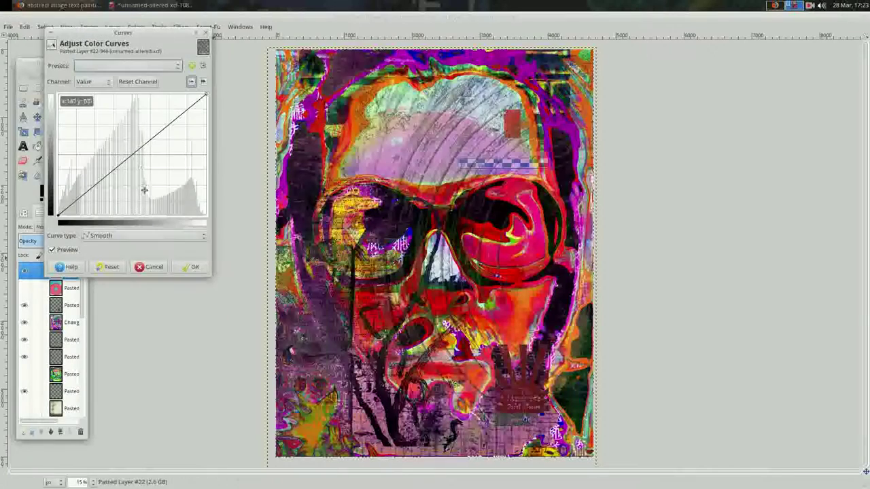
{"action": "mouse_move", "coordinate": [146, 144]}
{"action": "left_mouse_down"}
{"action": "mouse_move", "coordinate": [147, 190]}
{"action": "mouse_move", "coordinate": [185, 210]}
{"action": "left_mouse_up"}
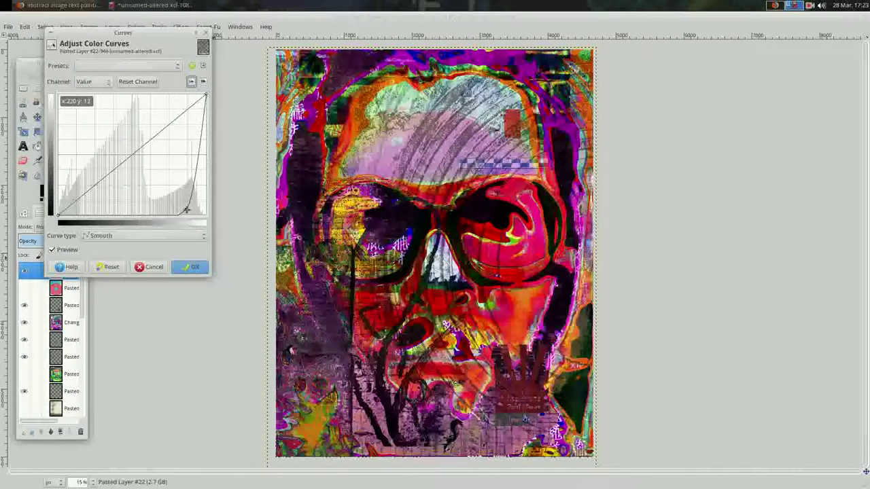
{"action": "key", "text": "Return"}
{"action": "left_click", "coordinate": [51, 433]}
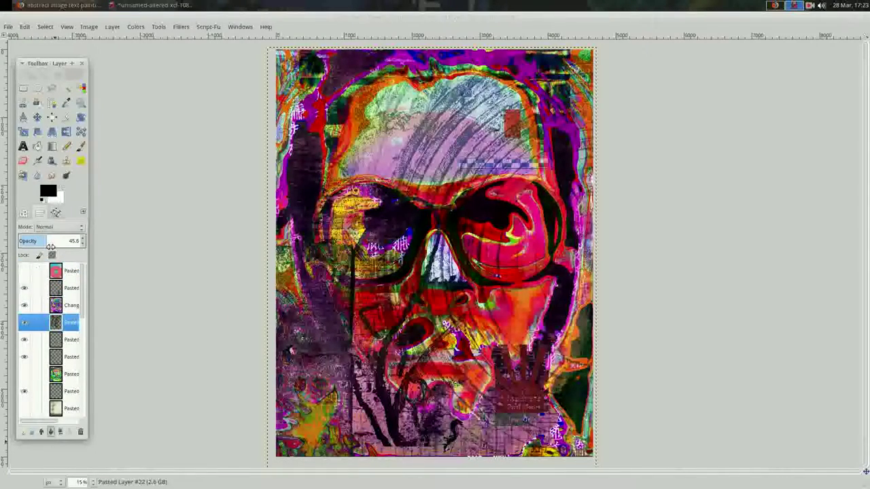
{"action": "key", "text": "ctrl+s"}
- Open the downloaded Wall-Decoration painting, take its URL strip, and close it discarding changes
{"action": "key", "text": "alt+Tab"}
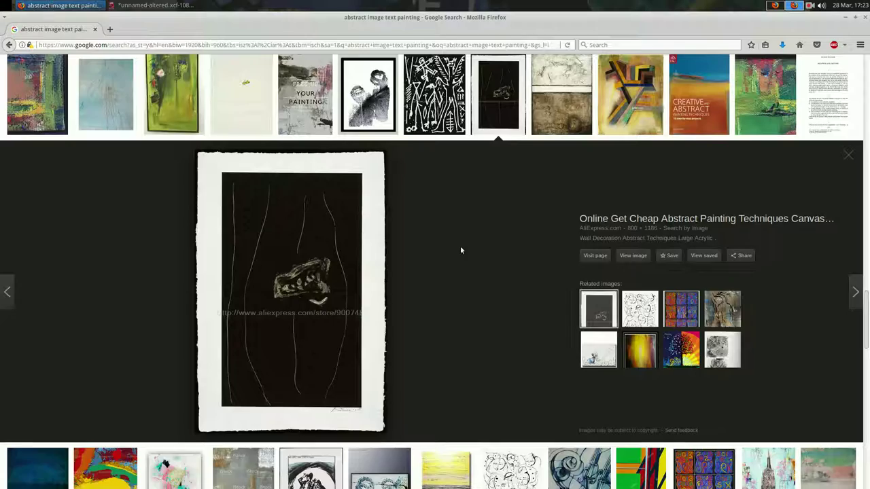
{"action": "right_click", "coordinate": [292, 280]}
{"action": "key", "text": "alt+Tab"}
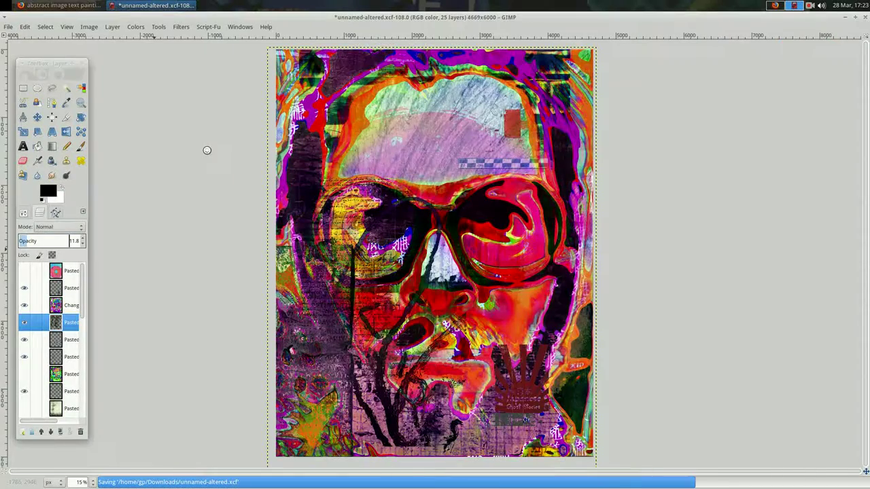
{"action": "right_click", "coordinate": [213, 219]}
{"action": "left_click", "coordinate": [311, 257]}
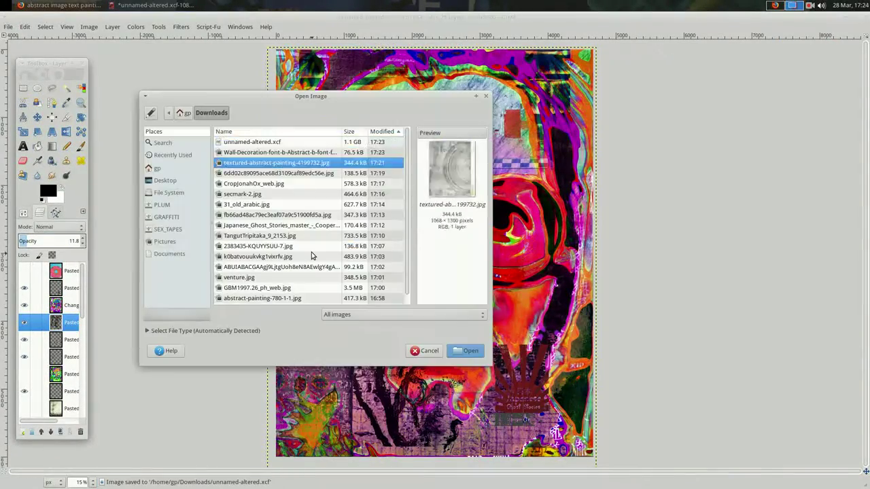
{"action": "double_click", "coordinate": [258, 99]}
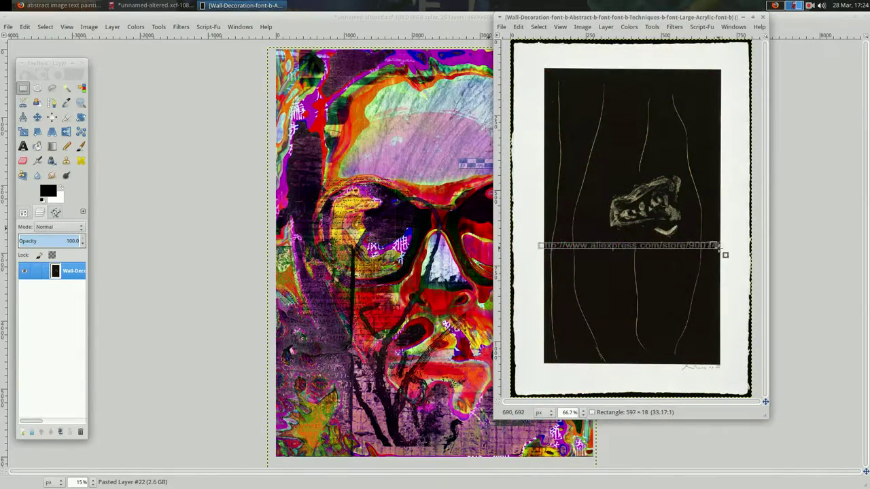
{"action": "left_click", "coordinate": [762, 17]}
{"action": "left_click", "coordinate": [592, 266]}
- Paste the aliexpress URL strip as a new layer and move it down-left across the lower face
{"action": "right_click", "coordinate": [317, 272]}
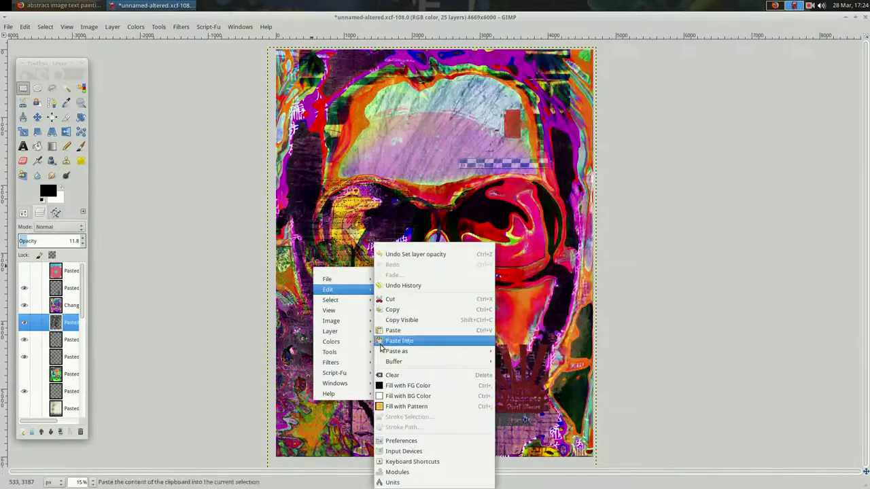
{"action": "left_click", "coordinate": [407, 339]}
{"action": "left_click", "coordinate": [411, 279]}
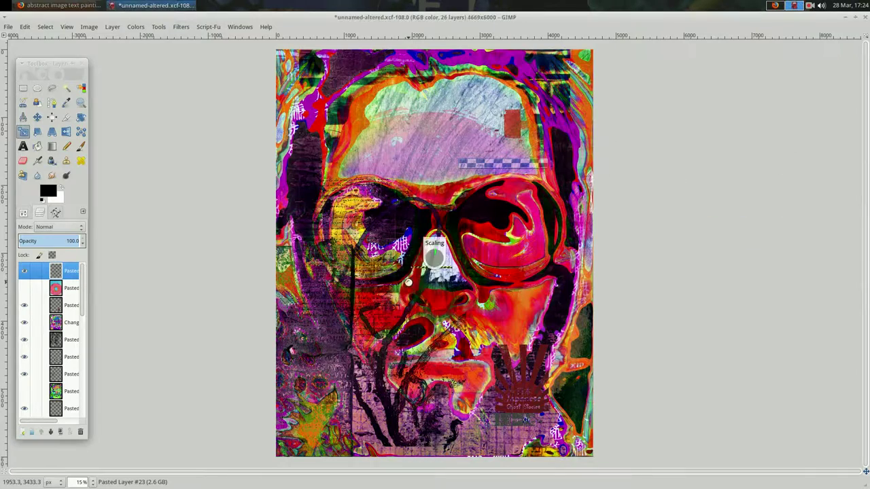
{"action": "left_click_drag", "start_coordinate": [406, 292], "coordinate": [347, 353]}
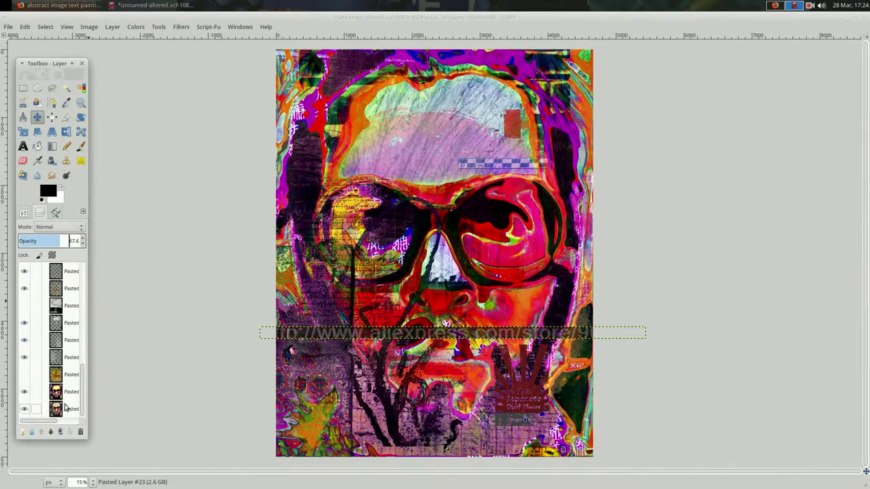
{"action": "left_click", "coordinate": [70, 5]}
{"action": "scroll", "coordinate": [435, 272], "scroll_direction": "down", "scroll_amount": 5}
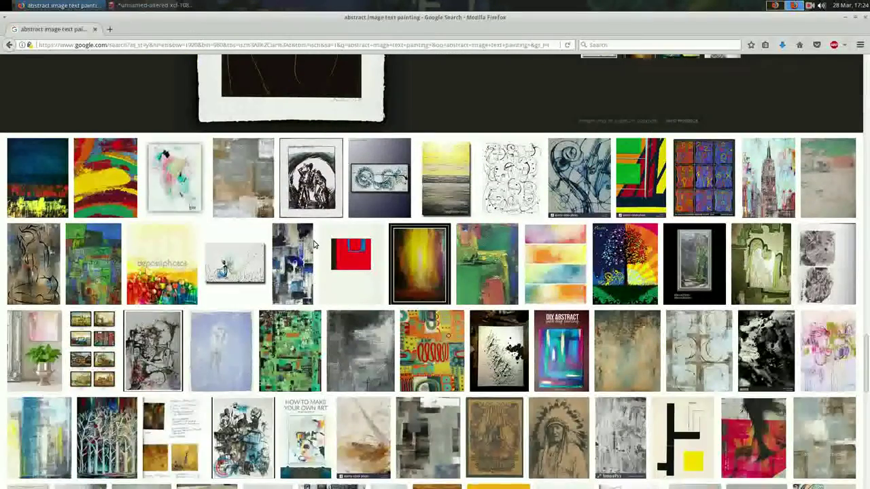
- Open the blue, red and yellow abstract painting and scale it to 6000 px high
{"action": "left_click", "coordinate": [153, 5]}
{"action": "left_click", "coordinate": [65, 6]}
{"action": "left_click", "coordinate": [41, 180]}
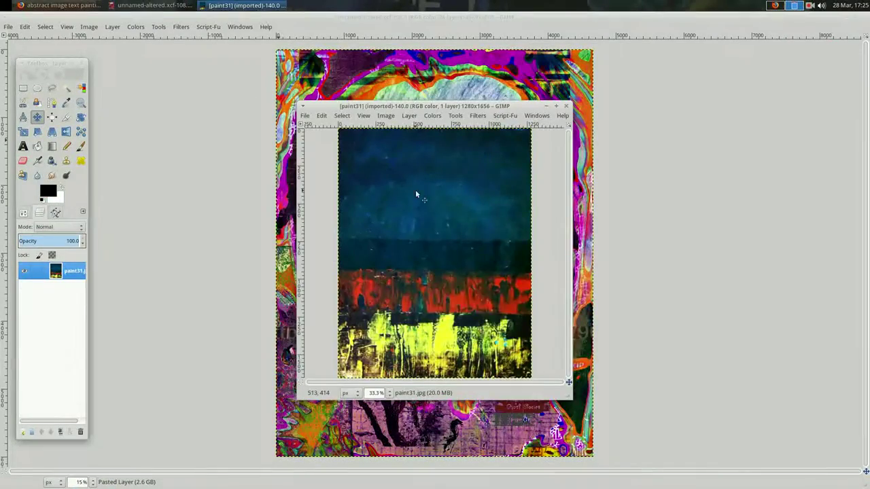
{"action": "left_click", "coordinate": [524, 332]}
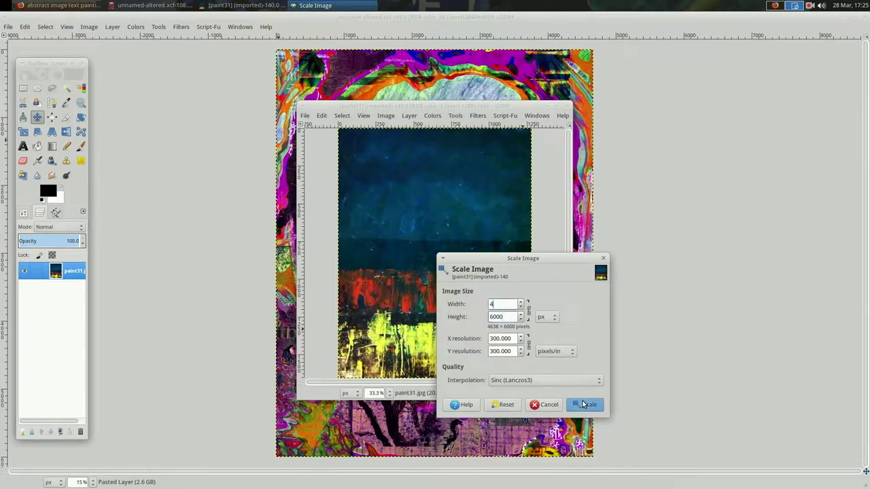
{"action": "left_click", "coordinate": [583, 404]}
- Copy the scaled painting into the collage as a new layer, closing the original without saving
{"action": "left_click", "coordinate": [61, 5]}
{"action": "scroll", "coordinate": [339, 197], "scroll_direction": "down", "scroll_amount": 5}
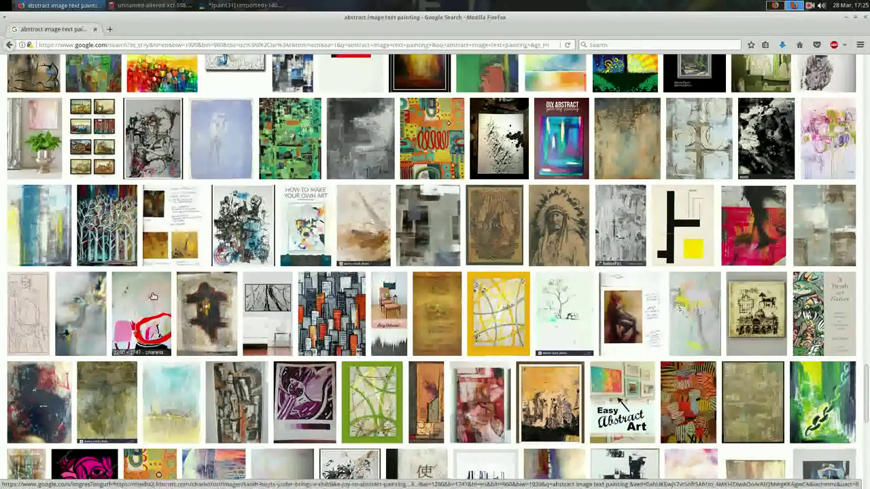
{"action": "left_click", "coordinate": [142, 314]}
{"action": "left_click", "coordinate": [245, 5]}
{"action": "key", "text": "ctrl+x"}
{"action": "left_click", "coordinate": [567, 107]}
{"action": "key", "text": "ctrl+d"}
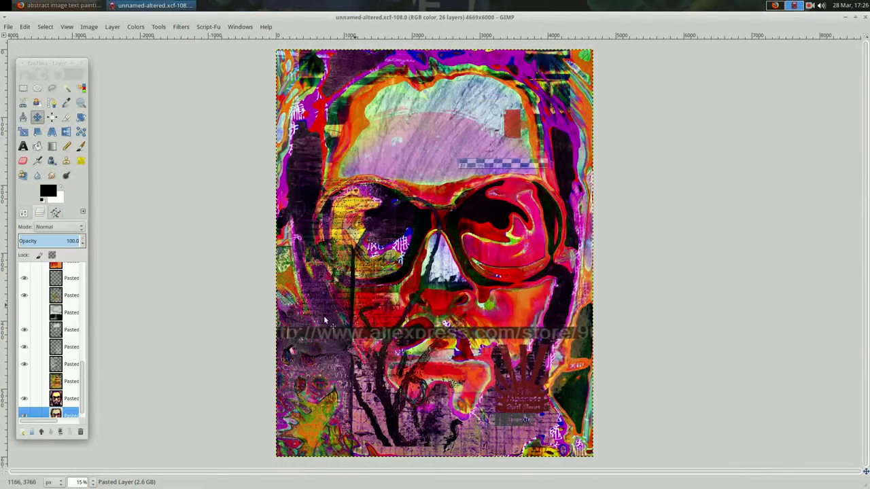
{"action": "key", "text": "ctrl+v"}
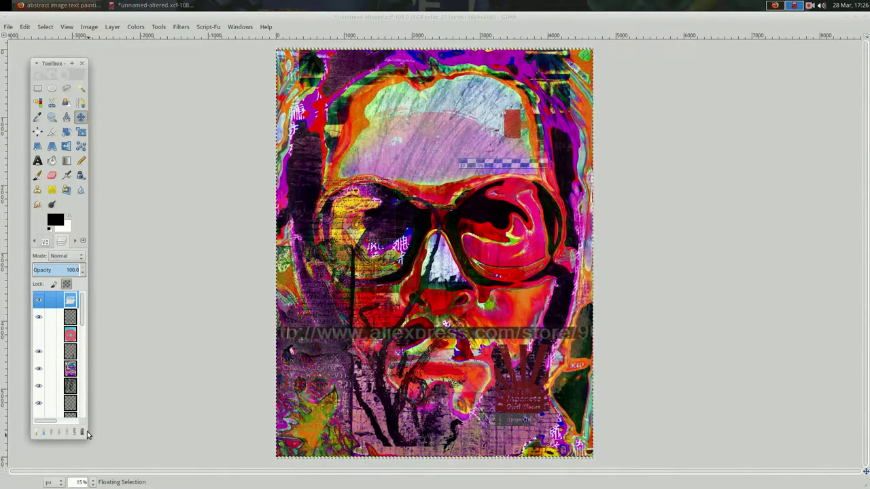
{"action": "key", "text": "shift+ctrl+n"}
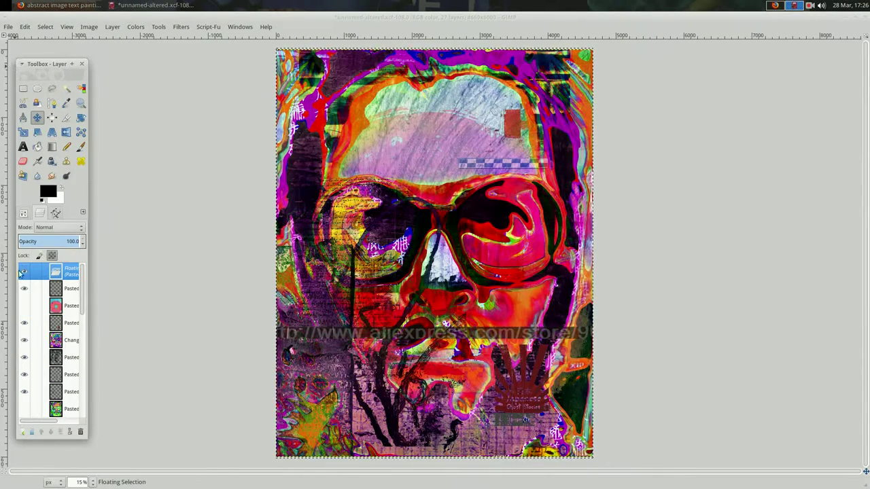
- Isolate the yellow drips as their own layer, hide the full painting, lower the drips and reduce their opacity
{"action": "left_click", "coordinate": [23, 213]}
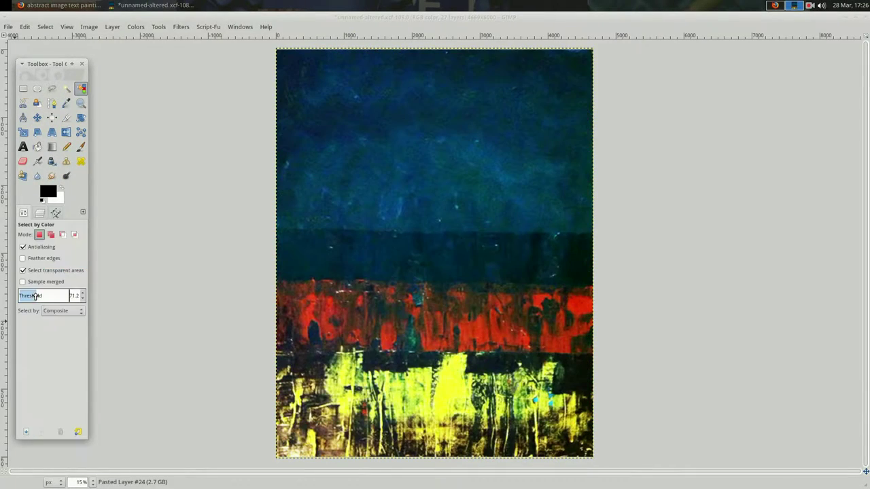
{"action": "left_click", "coordinate": [24, 272]}
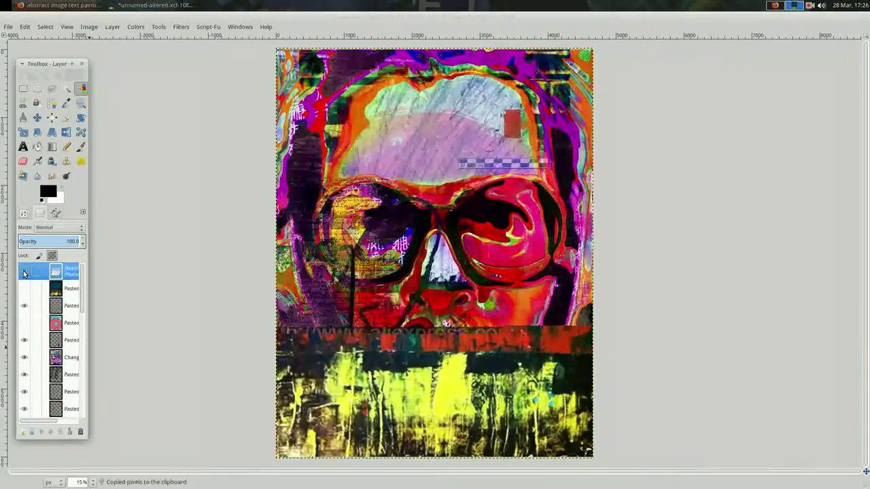
{"action": "left_click", "coordinate": [22, 432]}
{"action": "left_click", "coordinate": [50, 434]}
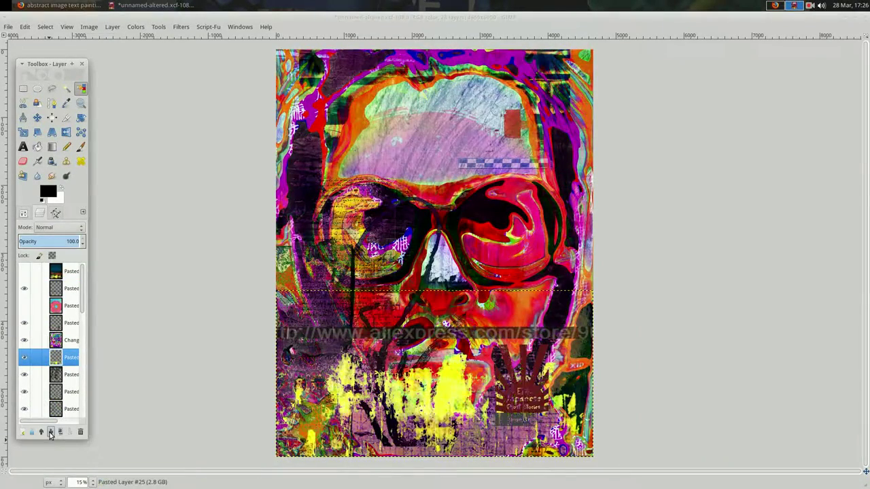
{"action": "left_click", "coordinate": [50, 432]}
{"action": "left_click", "coordinate": [59, 241]}
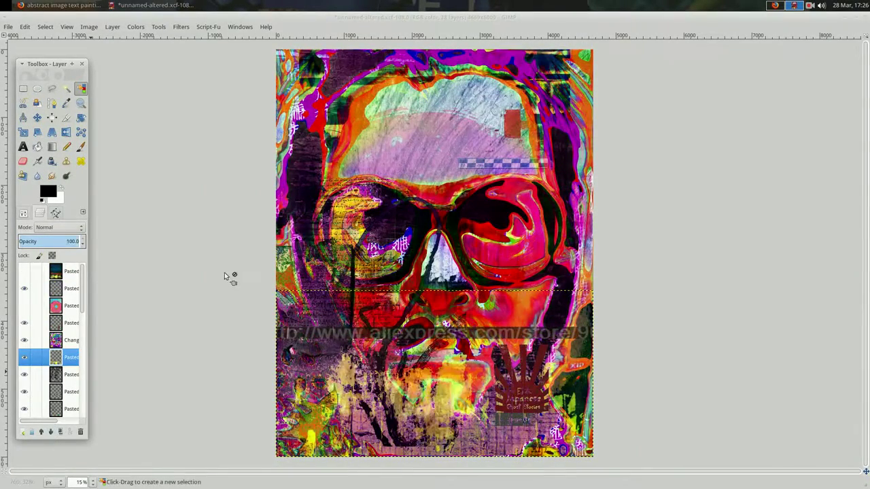
{"action": "left_click", "coordinate": [31, 323]}
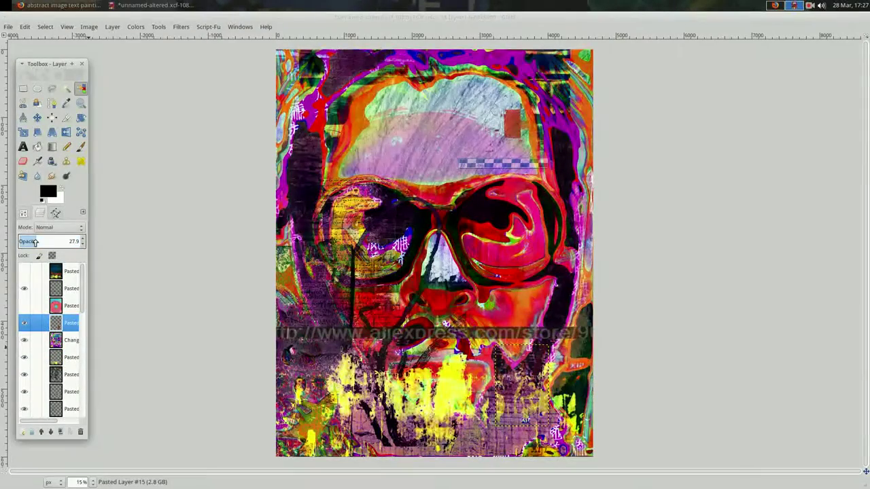
{"action": "left_click", "coordinate": [30, 305]}
{"action": "key", "text": "alt+Tab"}
- Save the handwritten journal page image from the Firefox image search
{"action": "left_click", "coordinate": [150, 4]}
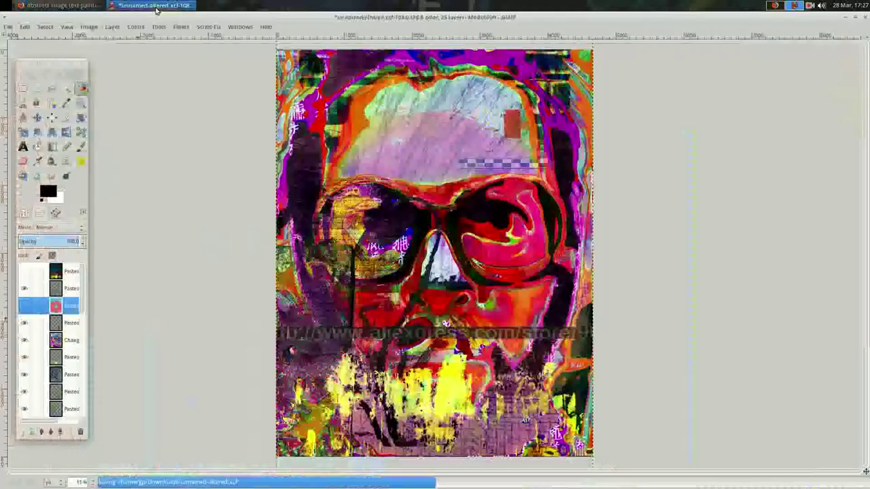
{"action": "left_click", "coordinate": [74, 6]}
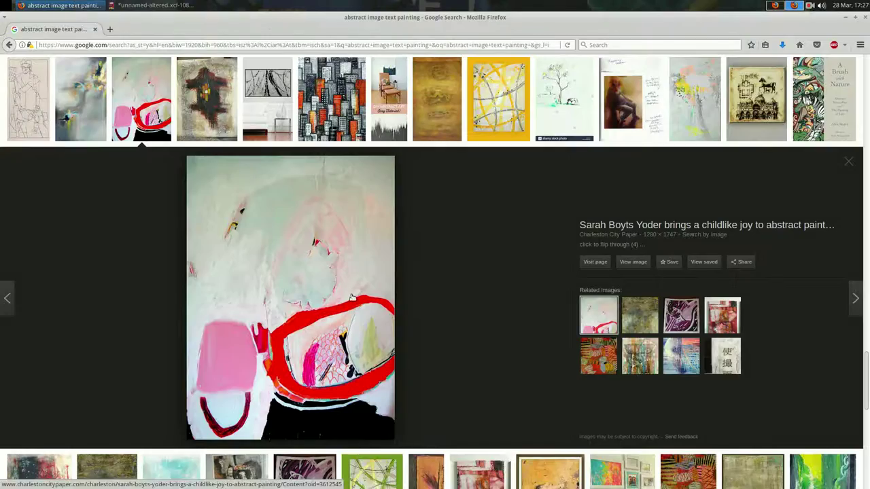
{"action": "left_click", "coordinate": [133, 4]}
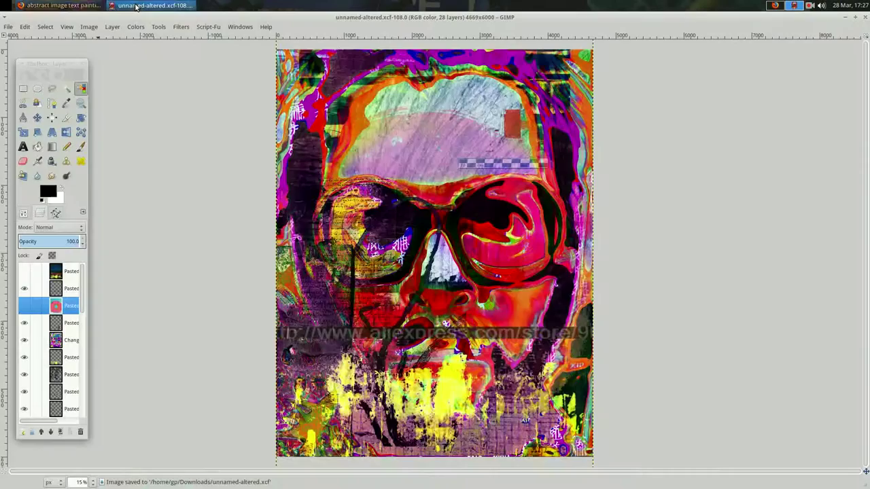
{"action": "left_click", "coordinate": [79, 4]}
{"action": "right_click", "coordinate": [280, 251]}
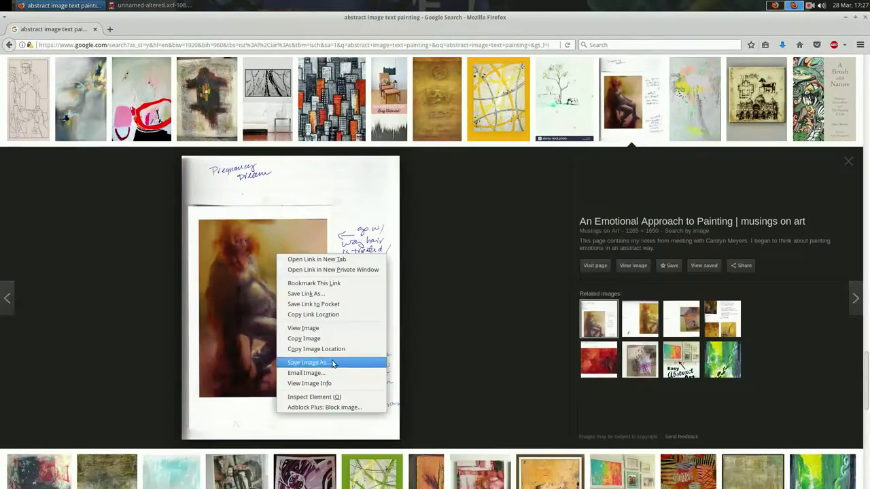
{"action": "left_click", "coordinate": [333, 361]}
- Open the journal page in GIMP, copy the handwritten notes strip, and close it without saving
{"action": "left_click", "coordinate": [149, 5]}
{"action": "right_click", "coordinate": [221, 170]}
{"action": "left_click", "coordinate": [330, 224]}
{"action": "left_click", "coordinate": [31, 84]}
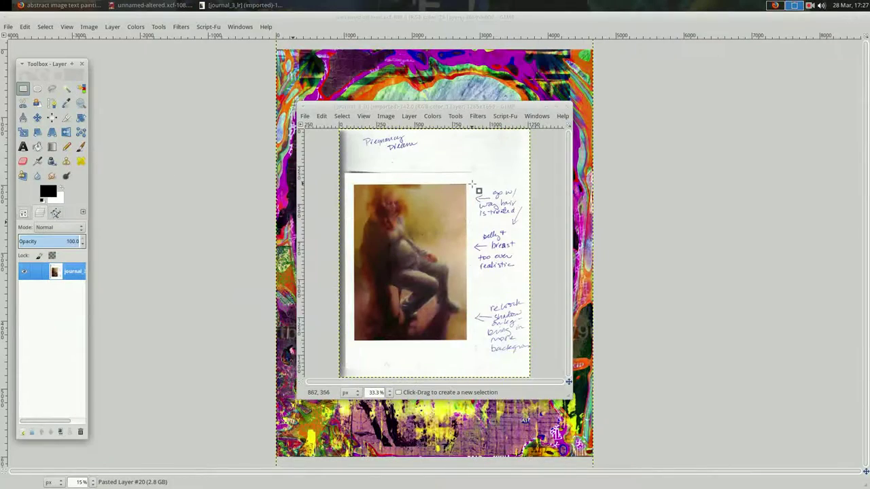
{"action": "left_click_drag", "start_coordinate": [472, 184], "coordinate": [540, 370]}
{"action": "key", "text": "ctrl+x"}
{"action": "key", "text": "ctrl+w"}
{"action": "key", "text": "ctrl+d"}
- Paste the notes strip as a new layer at the portrait's top-right corner and save the collage
{"action": "right_click", "coordinate": [369, 249]}
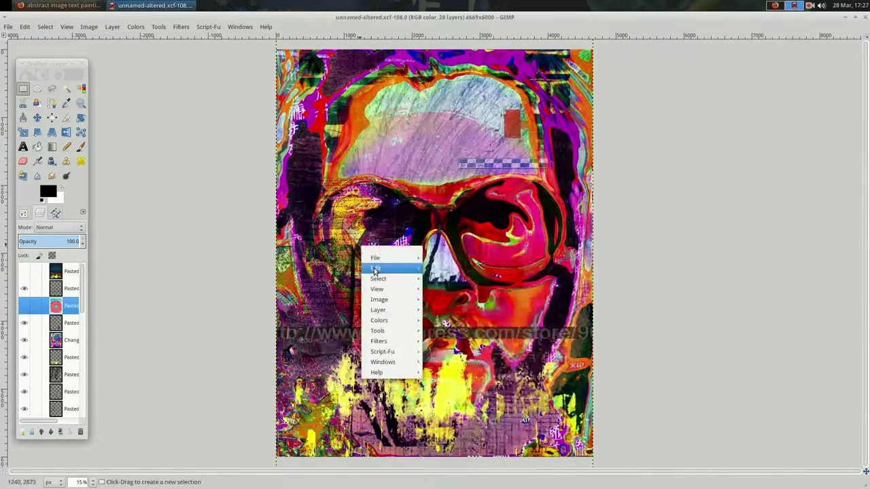
{"action": "key", "text": "ctrl+v"}
{"action": "key", "text": "shift+ctrl+n"}
{"action": "key", "text": "m"}
{"action": "mouse_move", "coordinate": [435, 224]}
{"action": "left_mouse_down"}
{"action": "mouse_move", "coordinate": [569, 214]}
{"action": "mouse_move", "coordinate": [569, 190]}
{"action": "left_mouse_up"}
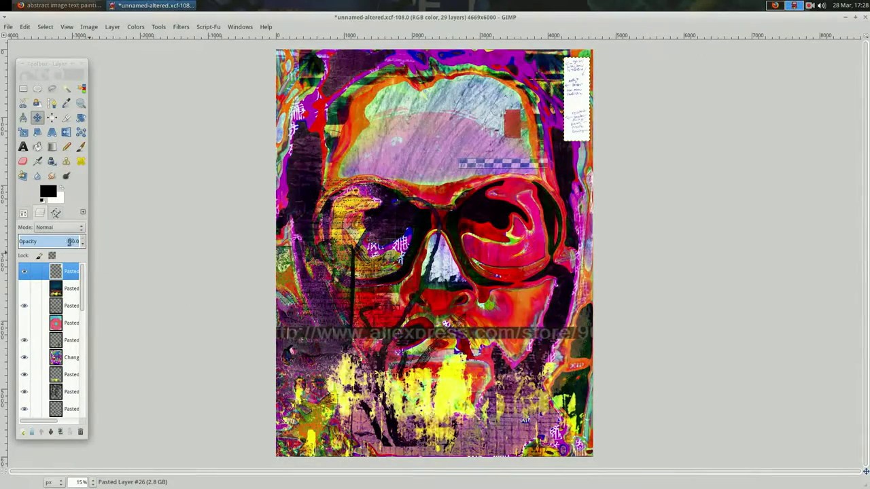
{"action": "scroll", "coordinate": [62, 340], "scroll_direction": "down", "scroll_amount": 10}
{"action": "left_click", "coordinate": [68, 410]}
{"action": "key", "text": "ctrl+s"}
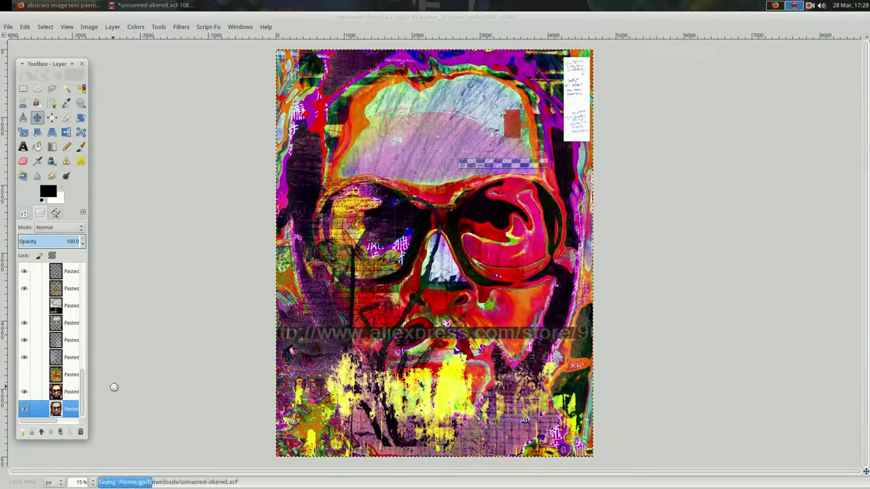